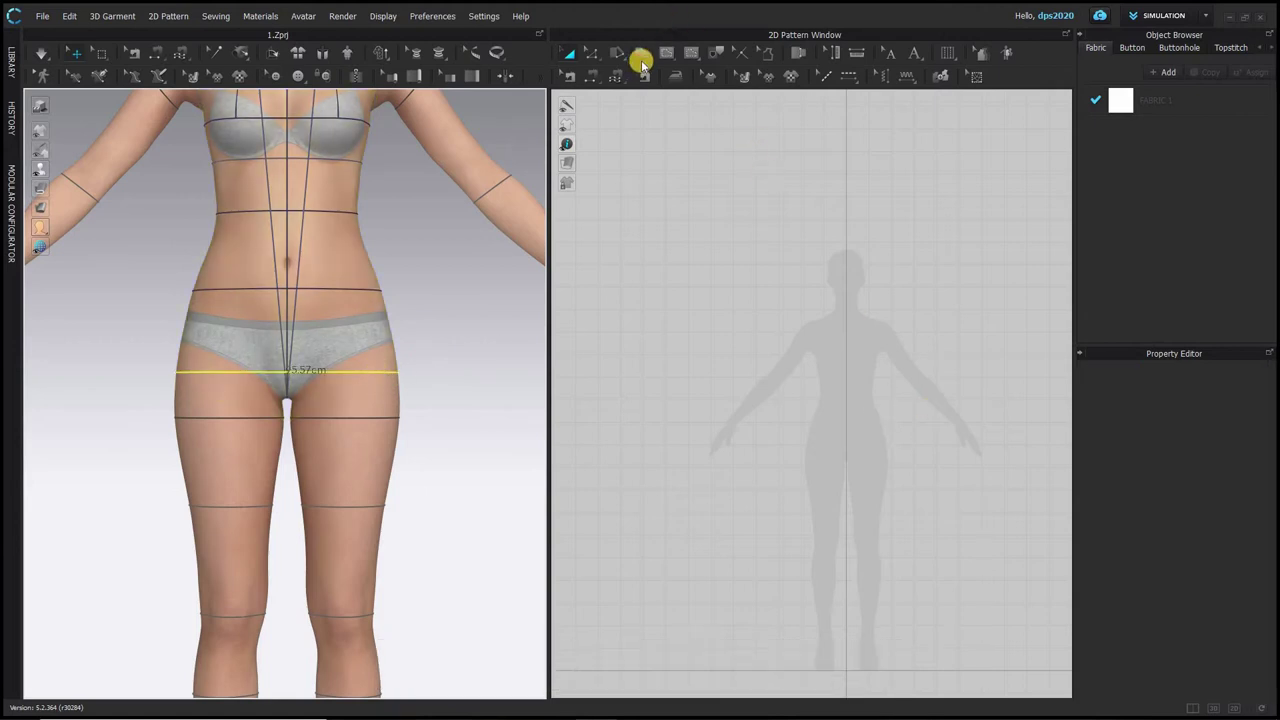
- Create a rectangular pattern piece 25 cm wide and 65 cm high beside the avatar silhouette's centre line
{"action": "mouse_move", "coordinate": [641, 58]}
{"action": "left_mouse_down"}
{"action": "mouse_move", "coordinate": [651, 105]}
{"action": "mouse_move", "coordinate": [655, 91]}
{"action": "left_mouse_up"}
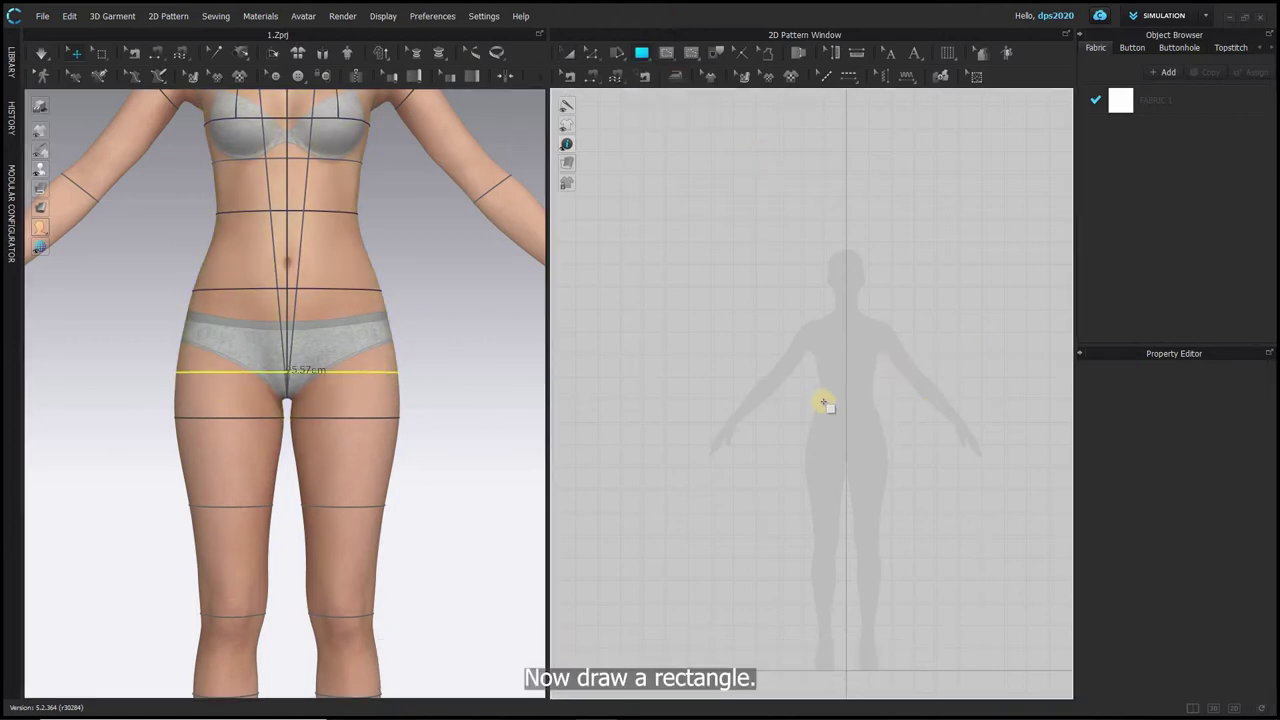
{"action": "left_click", "coordinate": [803, 402]}
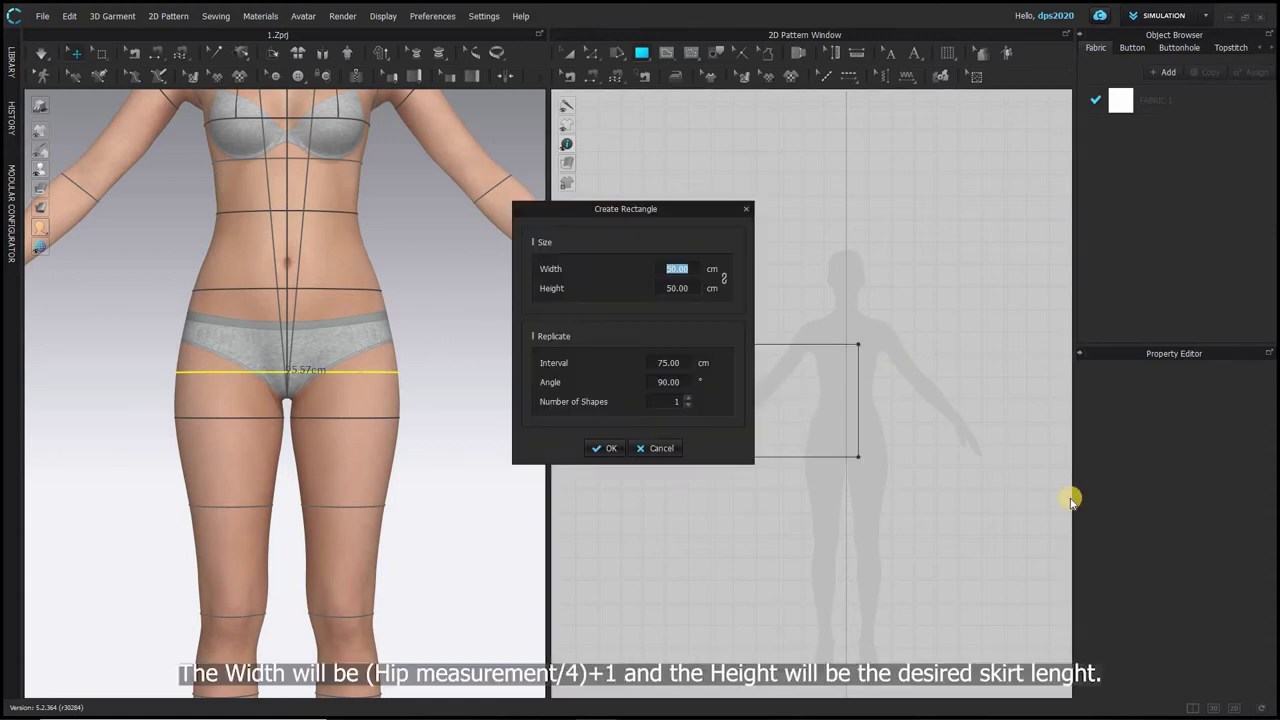
{"action": "type", "text": "25"}
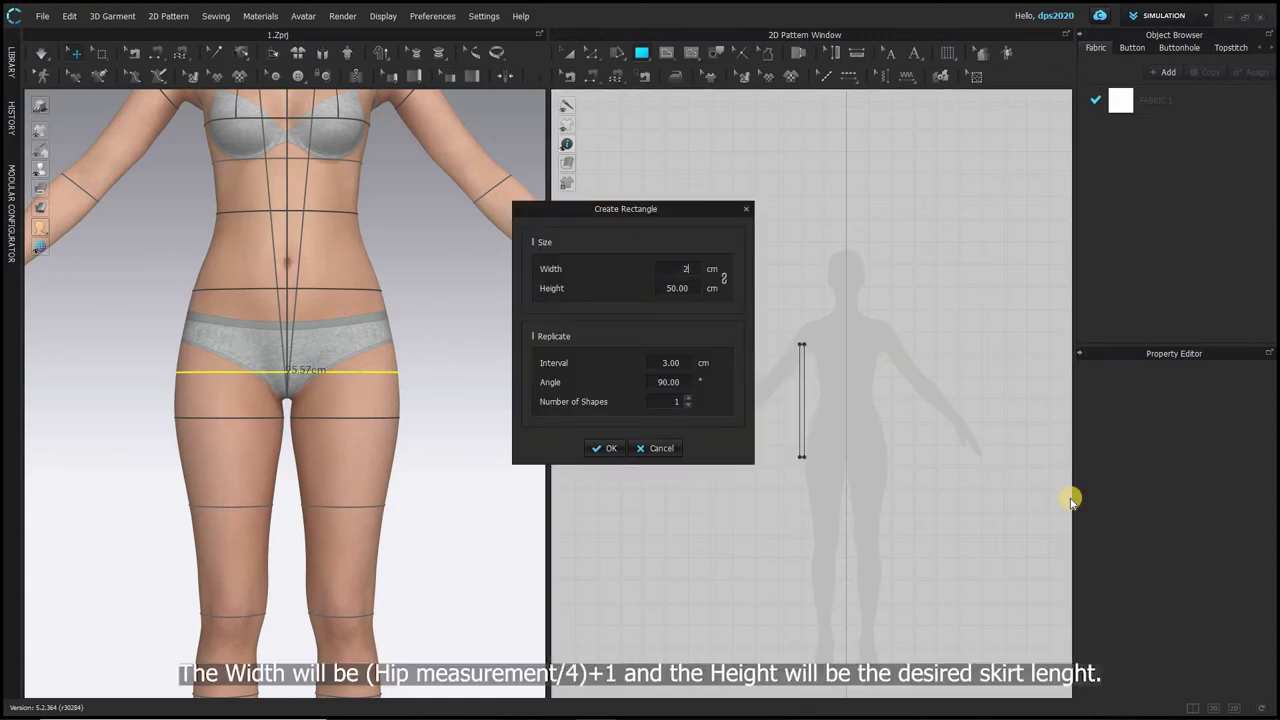
{"action": "left_click", "coordinate": [683, 289]}
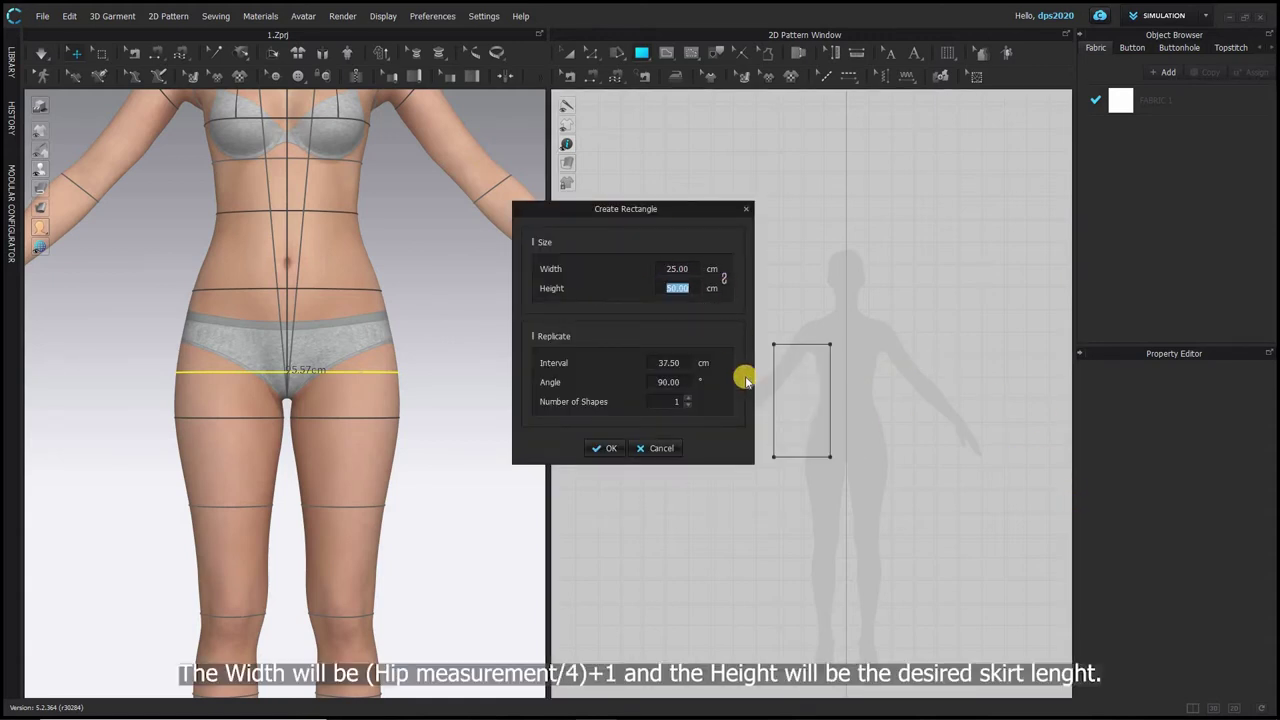
{"action": "type", "text": "65"}
{"action": "left_click", "coordinate": [594, 449]}
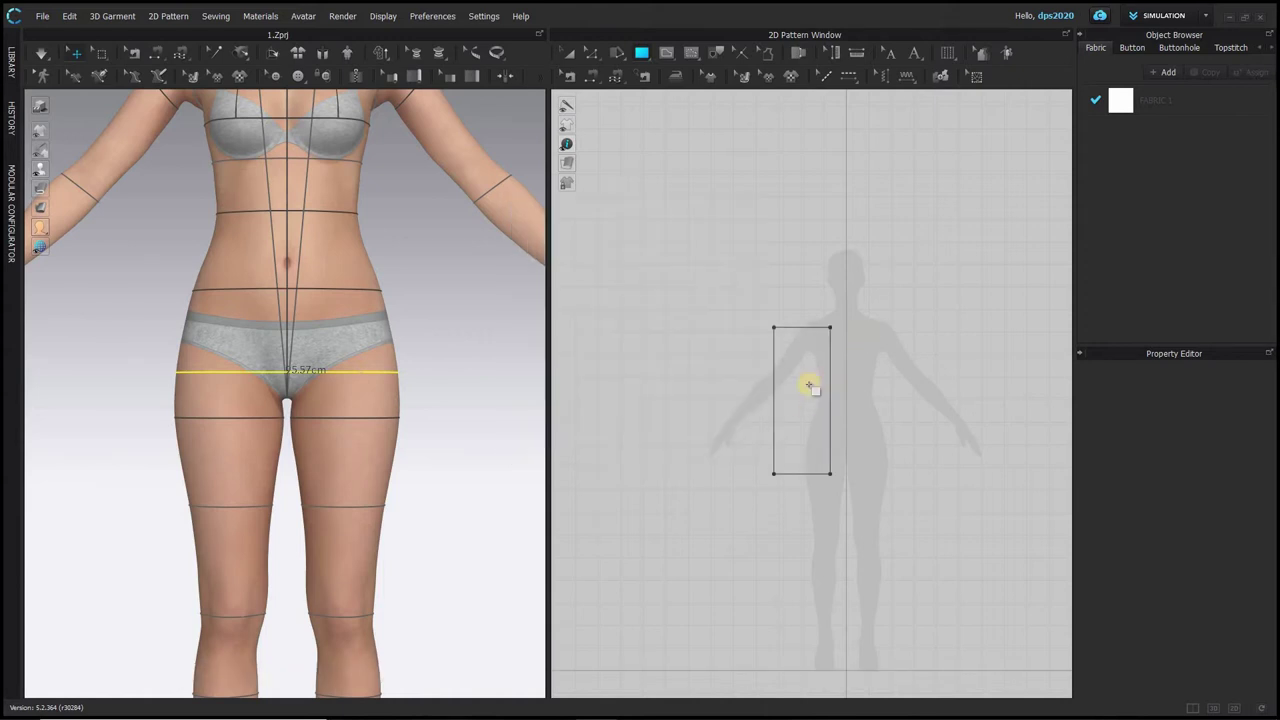
- Move the rectangle so its right edge lies on the avatar silhouette's centre line
{"action": "left_click", "coordinate": [574, 51]}
{"action": "left_click_drag", "start_coordinate": [827, 420], "coordinate": [829, 443]}
{"action": "scroll", "coordinate": [829, 443], "scroll_direction": "up", "scroll_amount": 5}
{"action": "scroll", "coordinate": [833, 449], "scroll_direction": "down", "scroll_amount": 1}
{"action": "middle_click_drag", "start_coordinate": [961, 325], "coordinate": [913, 210]}
{"action": "left_click", "coordinate": [680, 281]}
- Split the rectangle's left edge with a point 20 cm below the upper corner
{"action": "key", "text": "z"}
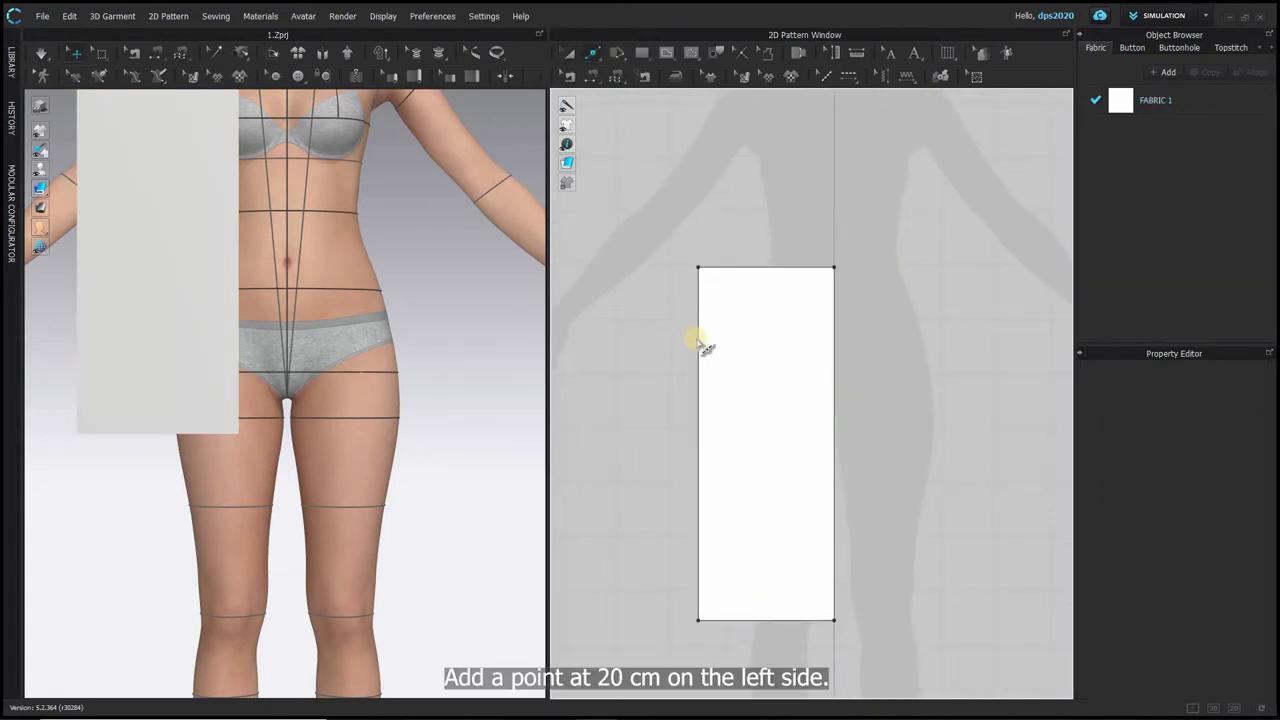
{"action": "right_click", "coordinate": [680, 300]}
{"action": "type", "text": "20"}
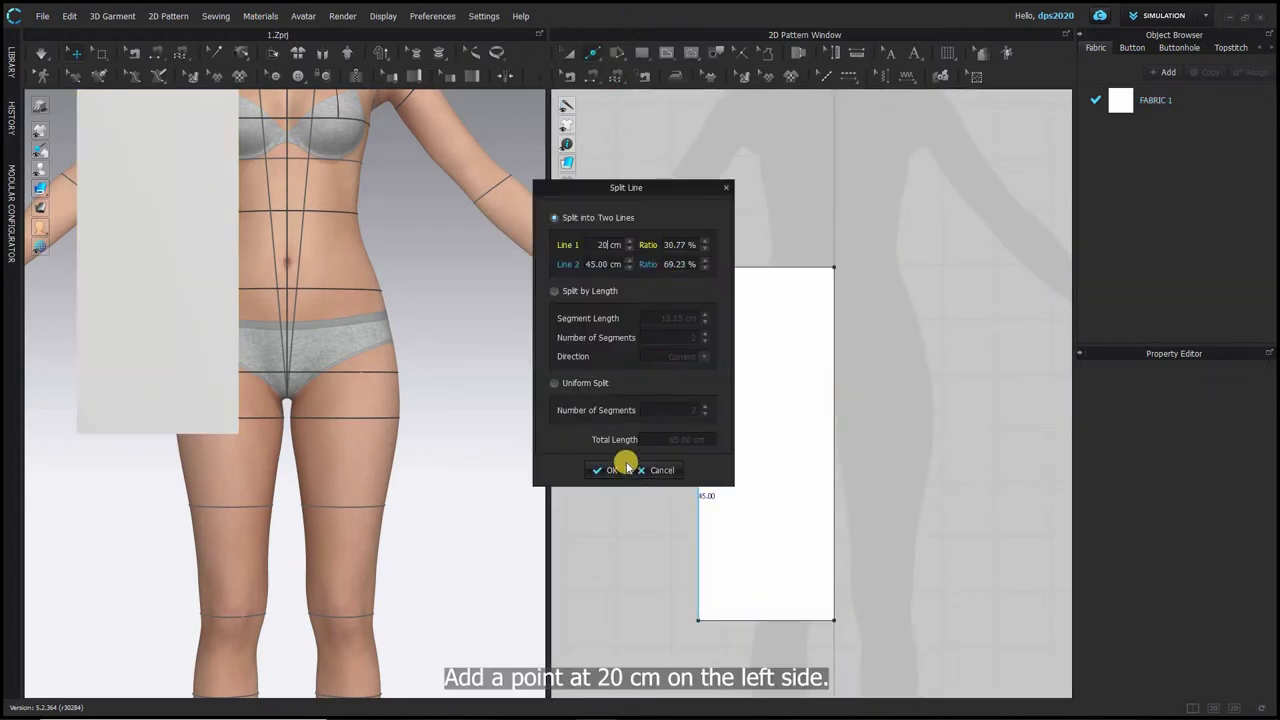
{"action": "left_click", "coordinate": [610, 470]}
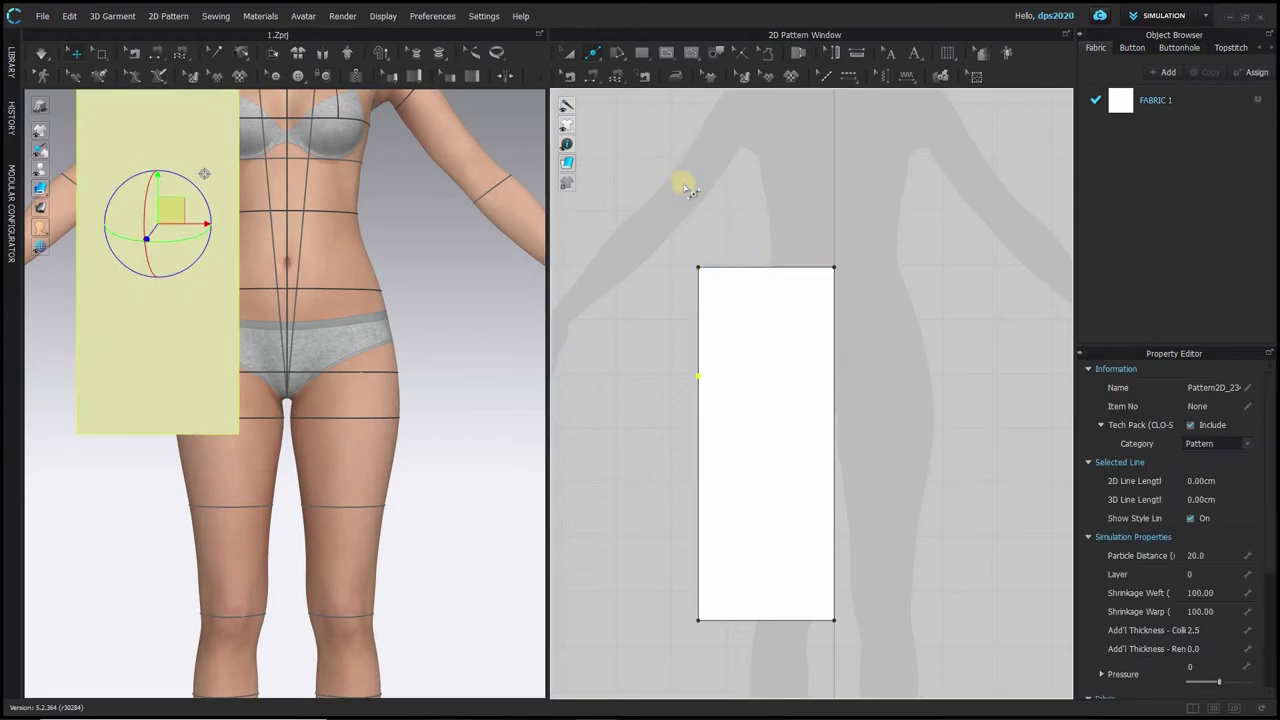
- Change the upper edge's length to 18.5 cm with the location set to End
{"action": "right_click", "coordinate": [757, 266]}
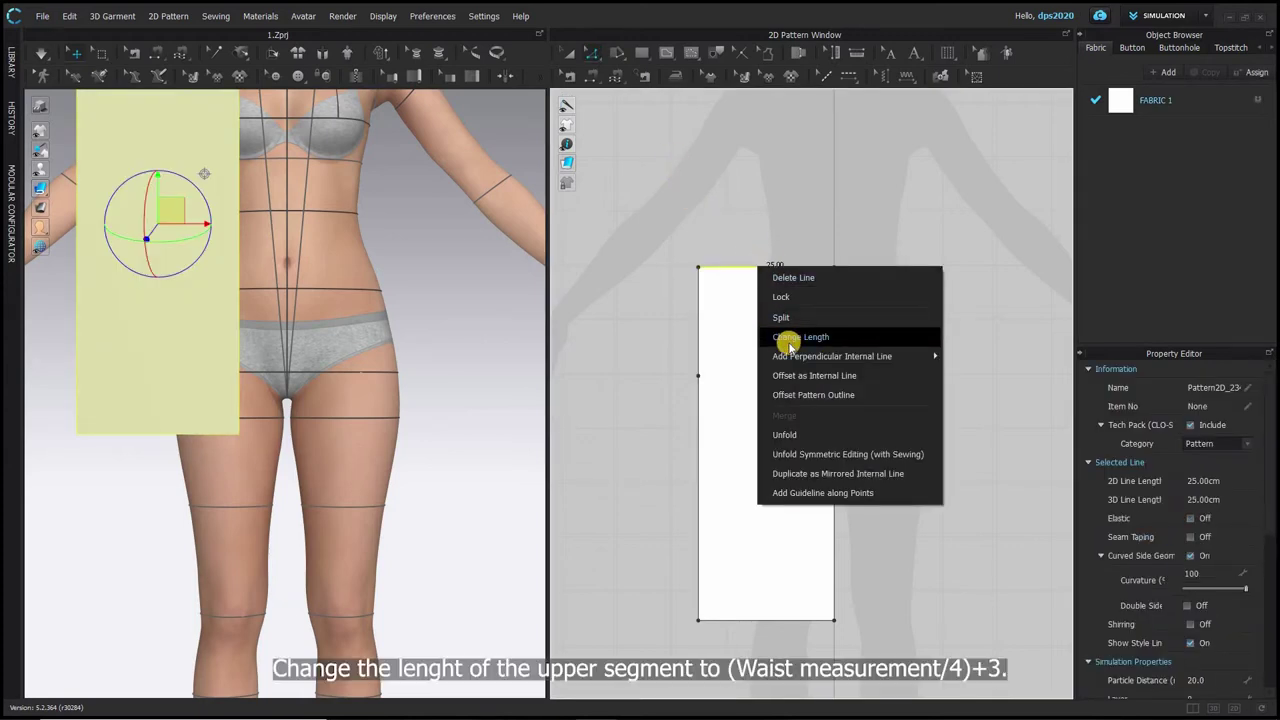
{"action": "left_click", "coordinate": [778, 338]}
{"action": "type", "text": "18"}
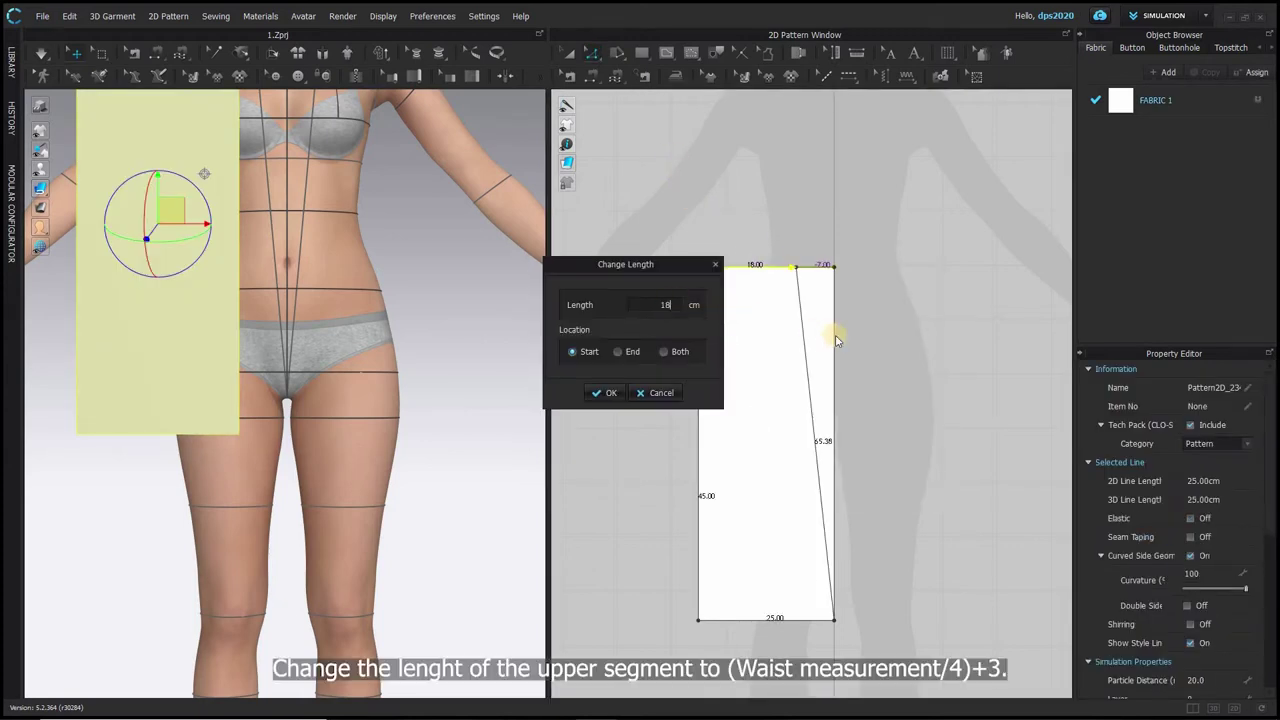
{"action": "type", "text": ".5"}
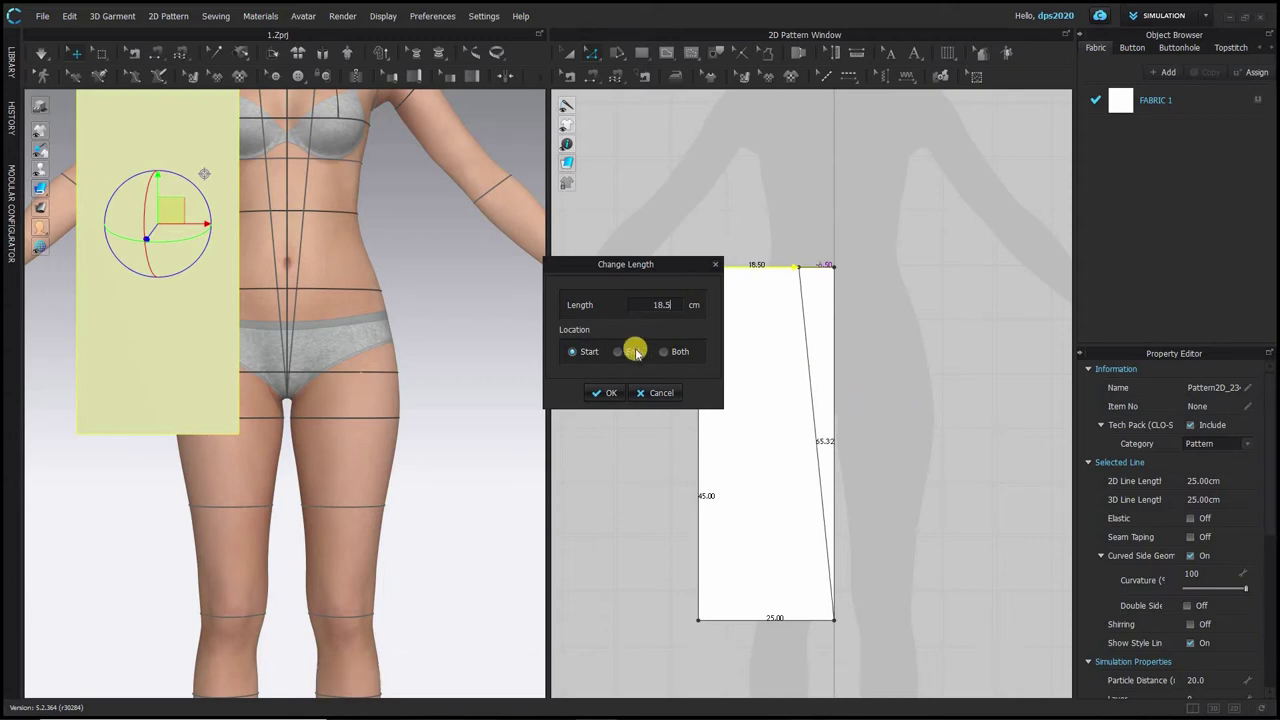
{"action": "left_click", "coordinate": [630, 352]}
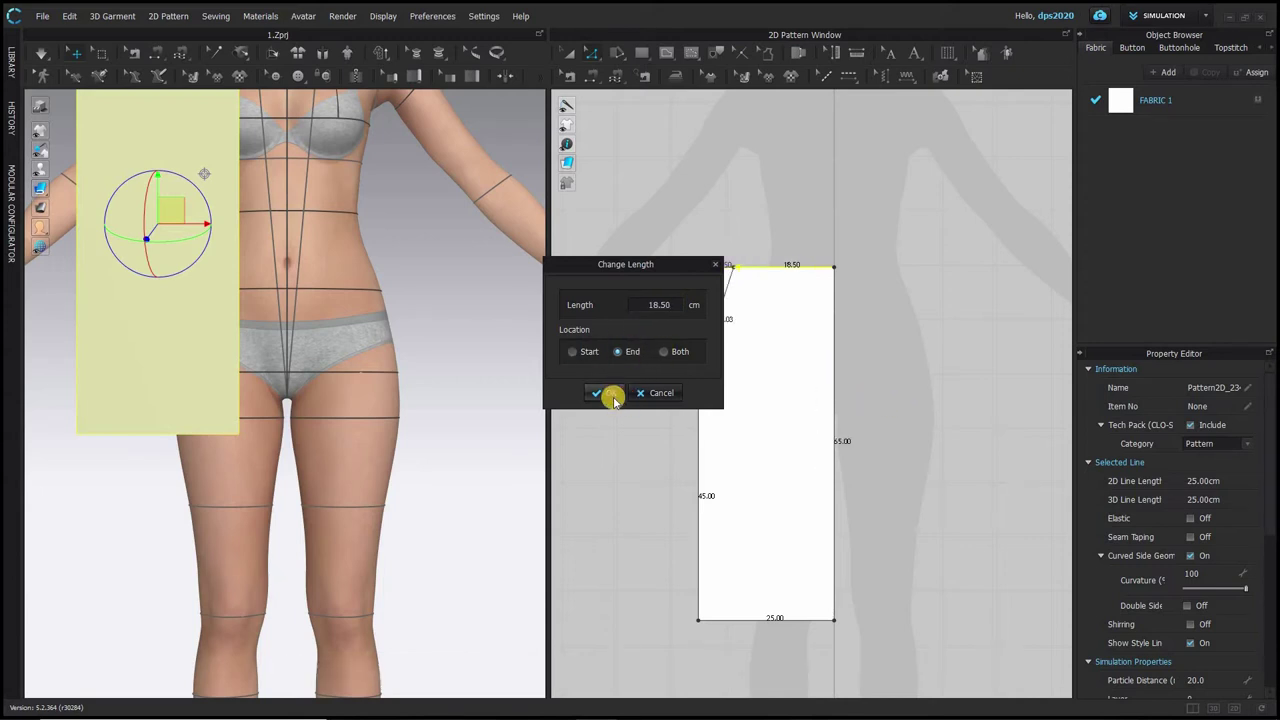
{"action": "left_click", "coordinate": [610, 393]}
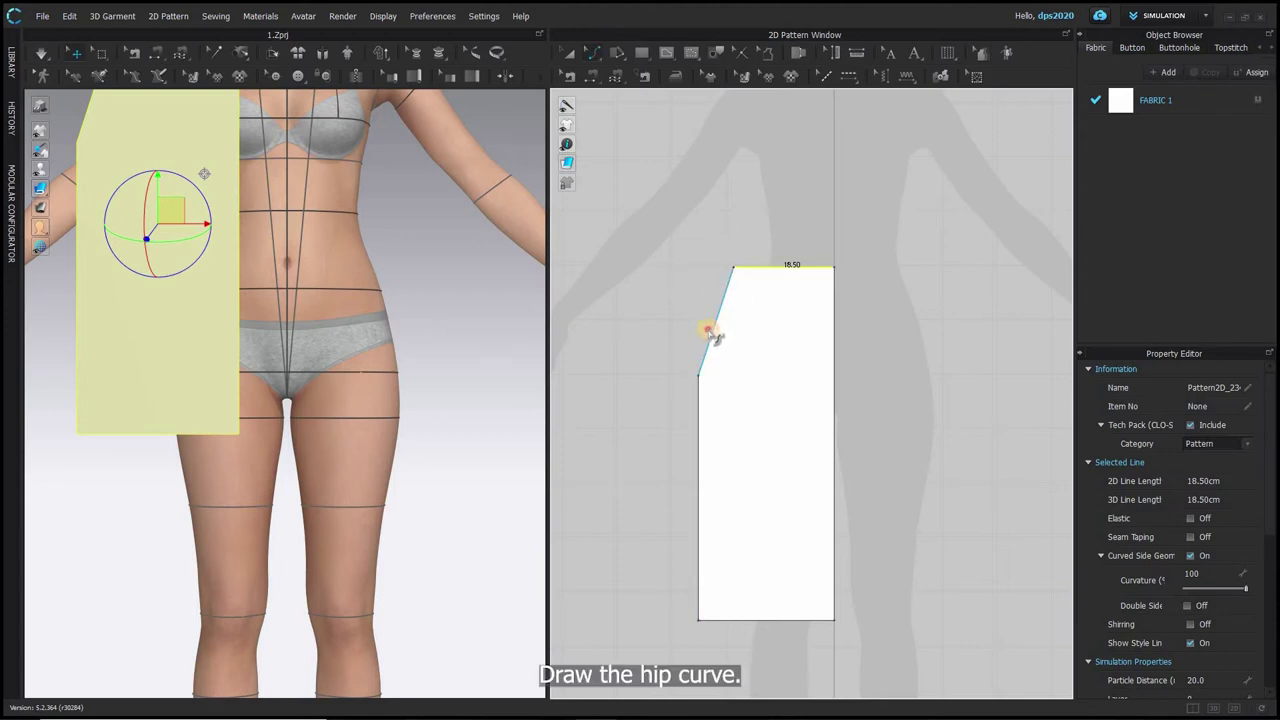
- Bend the slanted segment between waist and hip points outward into a smooth hip curve
{"action": "left_click", "coordinate": [712, 335]}
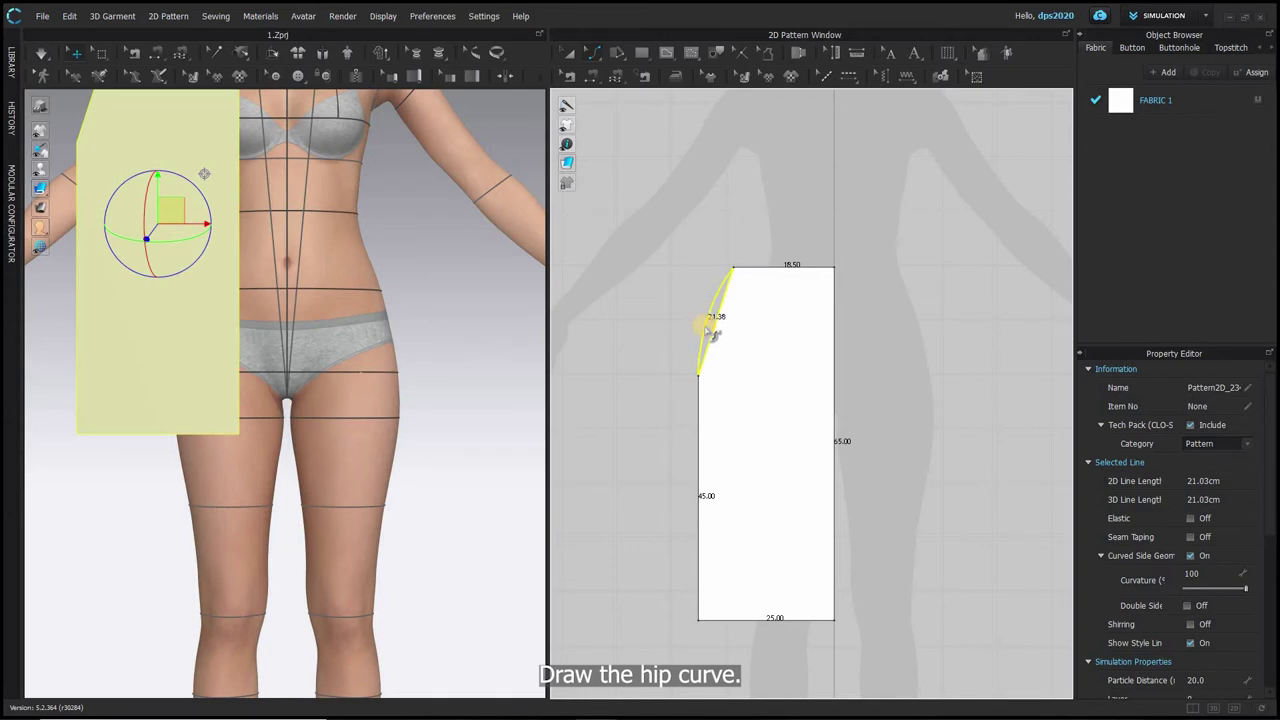
{"action": "left_click_drag", "start_coordinate": [706, 328], "coordinate": [707, 329]}
{"action": "left_click", "coordinate": [727, 391]}
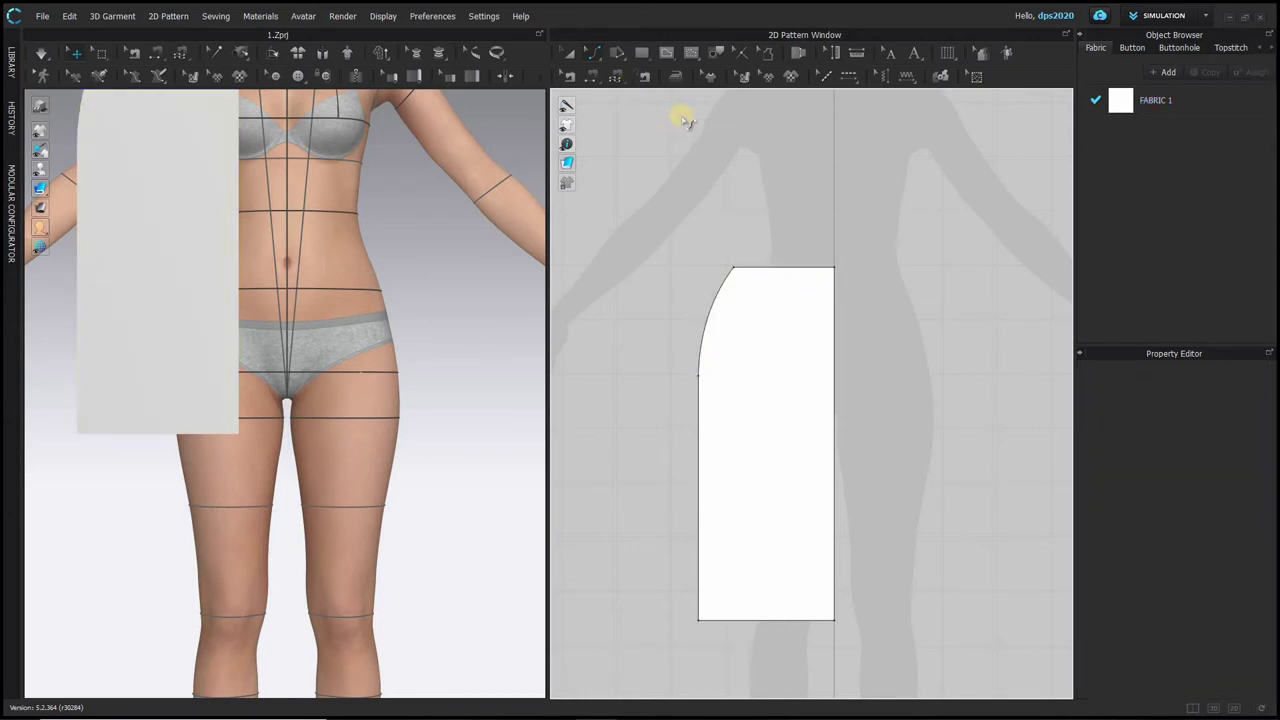
- Split the piece's waist edge uniformly into two equal segments
{"action": "key", "text": "x"}
{"action": "right_click", "coordinate": [784, 267]}
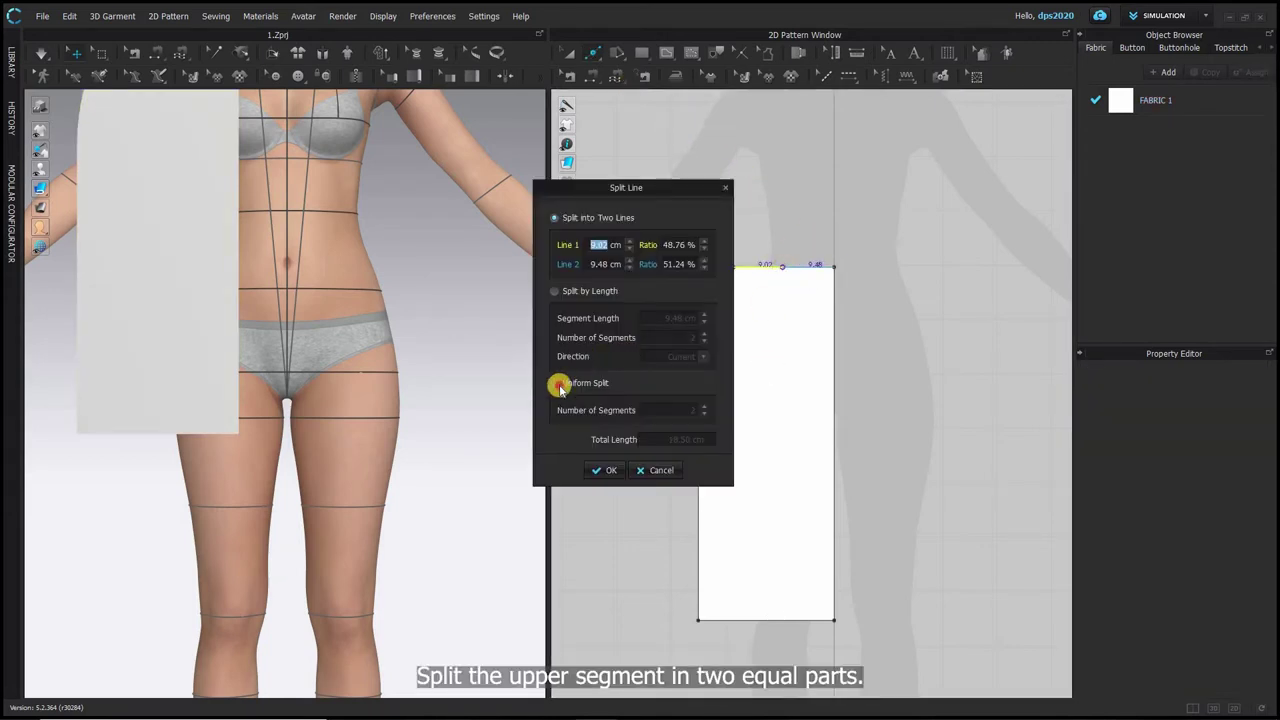
{"action": "left_click", "coordinate": [556, 383]}
{"action": "left_click", "coordinate": [604, 471]}
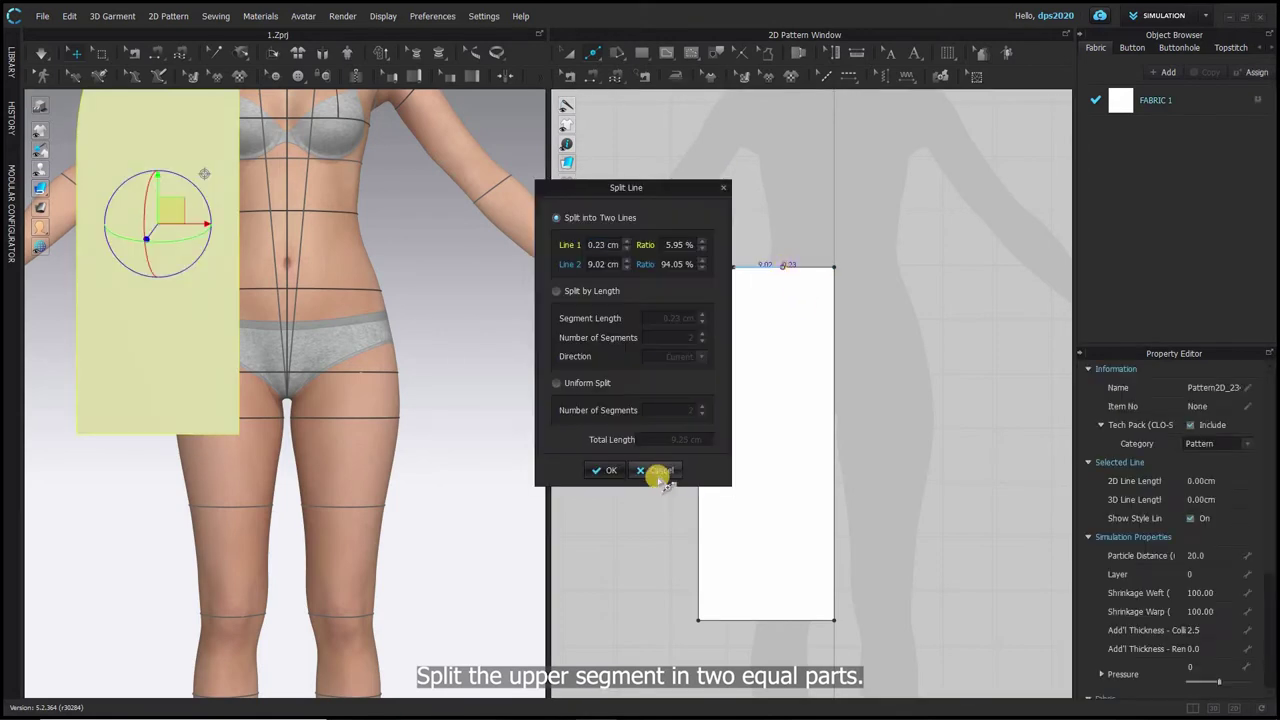
{"action": "left_click", "coordinate": [653, 473]}
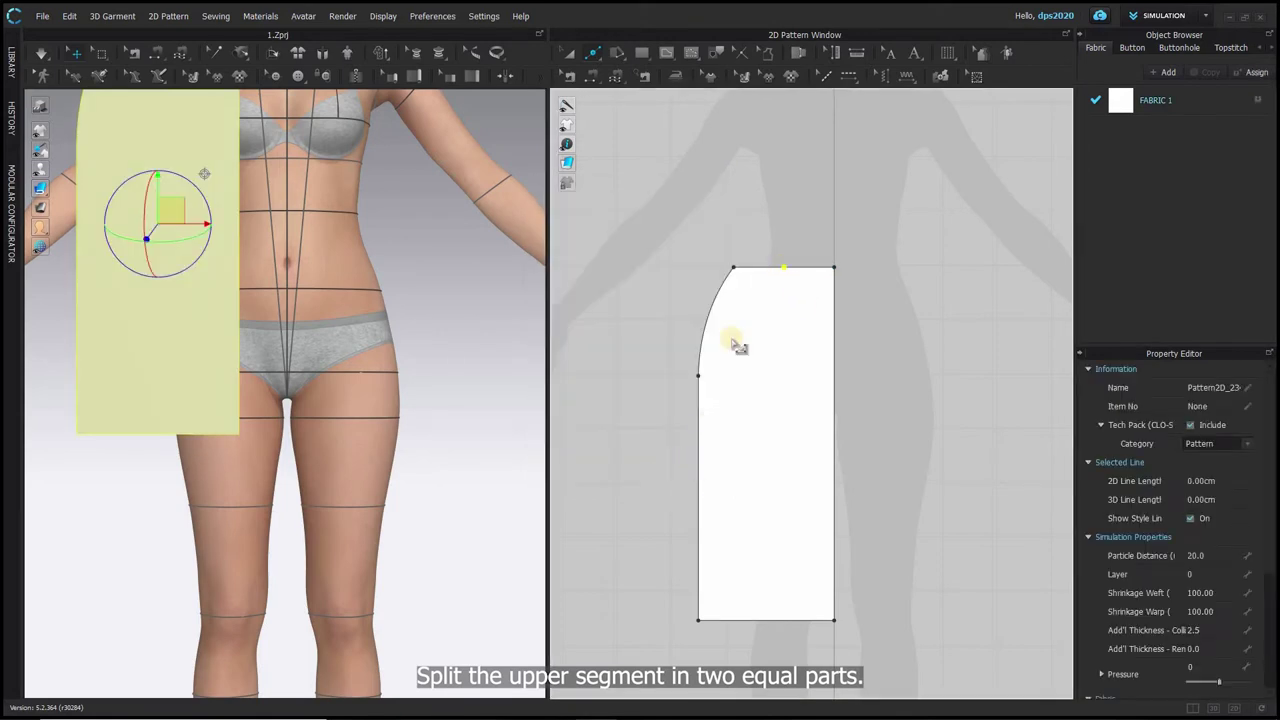
- Add a dart 3 cm wide and 10 cm long at the waist edge's midpoint
{"action": "right_click", "coordinate": [790, 275]}
{"action": "left_click", "coordinate": [815, 318]}
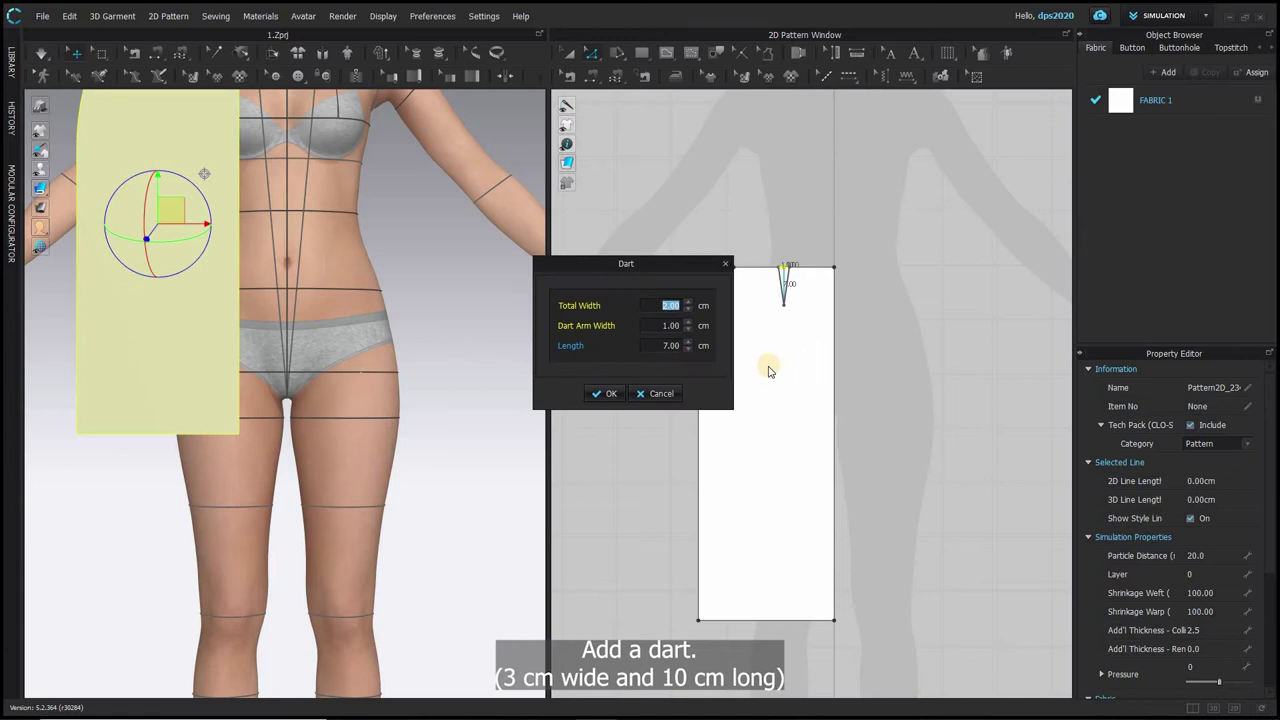
{"action": "type", "text": "3"}
{"action": "type", "text": "10"}
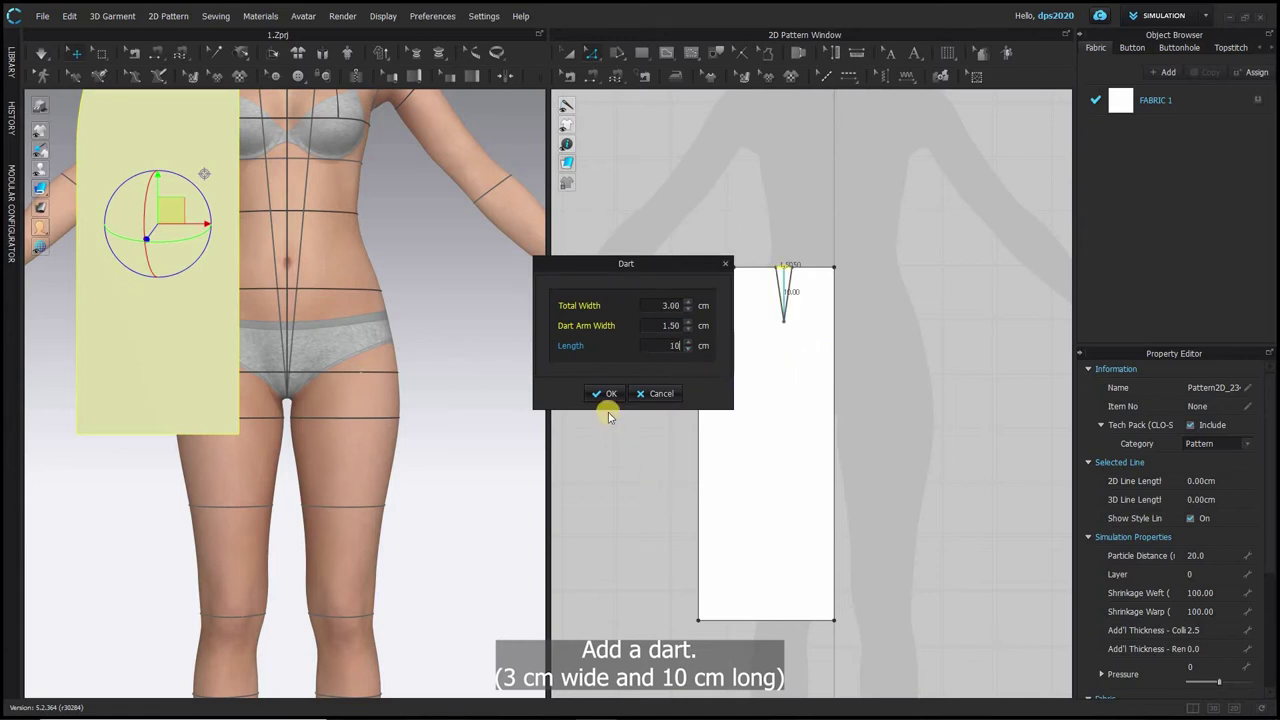
{"action": "left_click", "coordinate": [605, 398]}
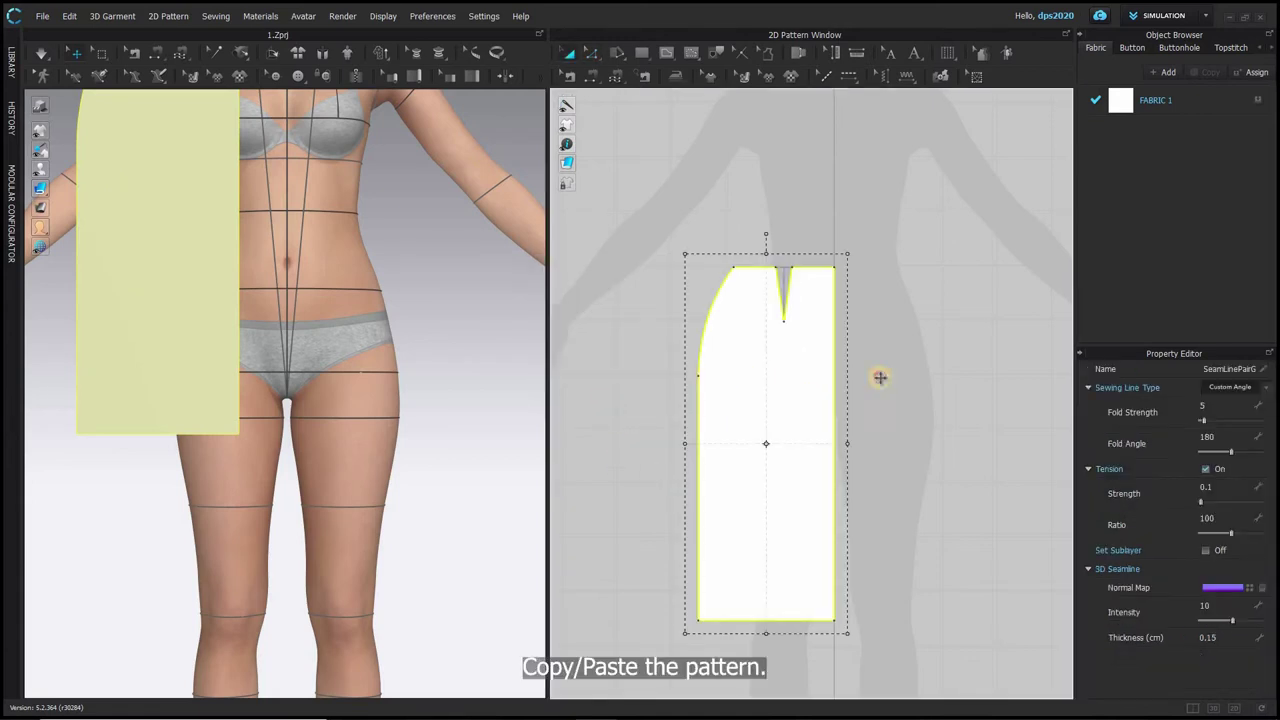
- Paste a copy of the skirt piece and place it level to the right of the original, with a gap between them
{"action": "key", "text": "ctrl+v"}
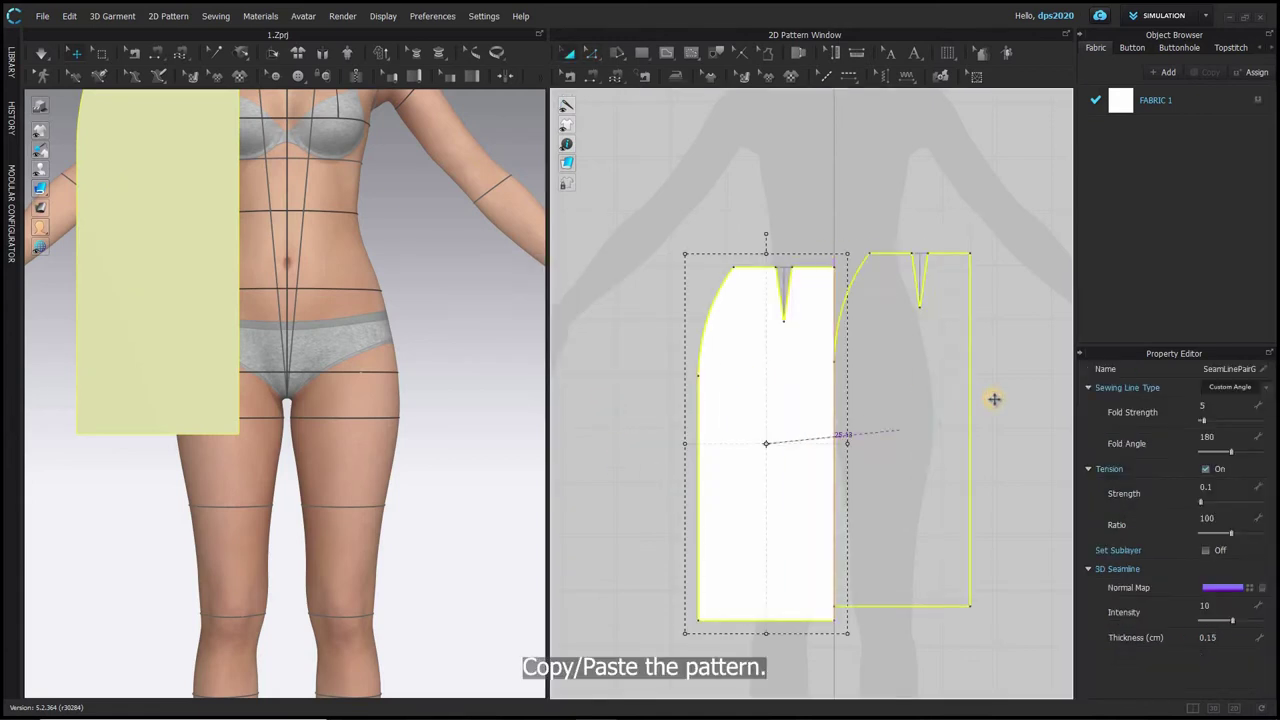
{"action": "left_click", "coordinate": [994, 400]}
{"action": "scroll", "coordinate": [990, 472], "scroll_direction": "down", "scroll_amount": 4}
{"action": "middle_click_drag", "start_coordinate": [990, 472], "coordinate": [885, 485]}
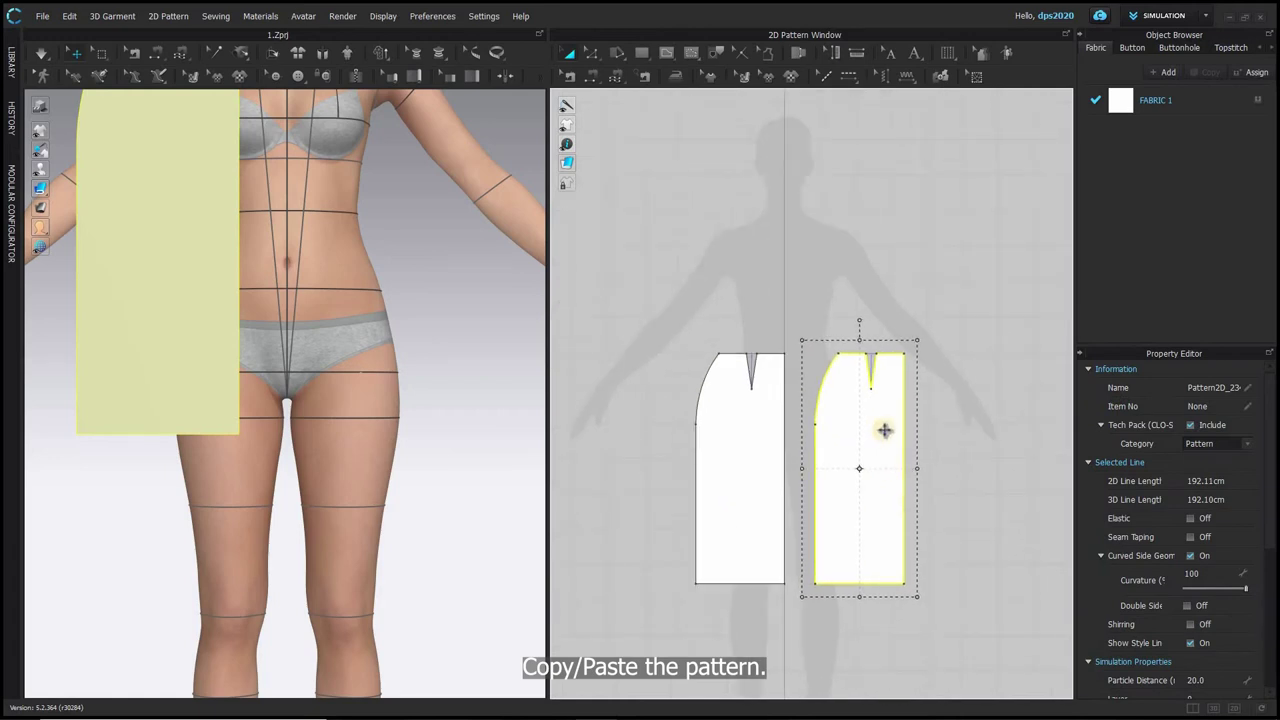
{"action": "left_click_drag", "start_coordinate": [886, 431], "coordinate": [914, 431]}
{"action": "scroll", "coordinate": [954, 432], "scroll_direction": "up", "scroll_amount": 4}
{"action": "left_click", "coordinate": [954, 433]}
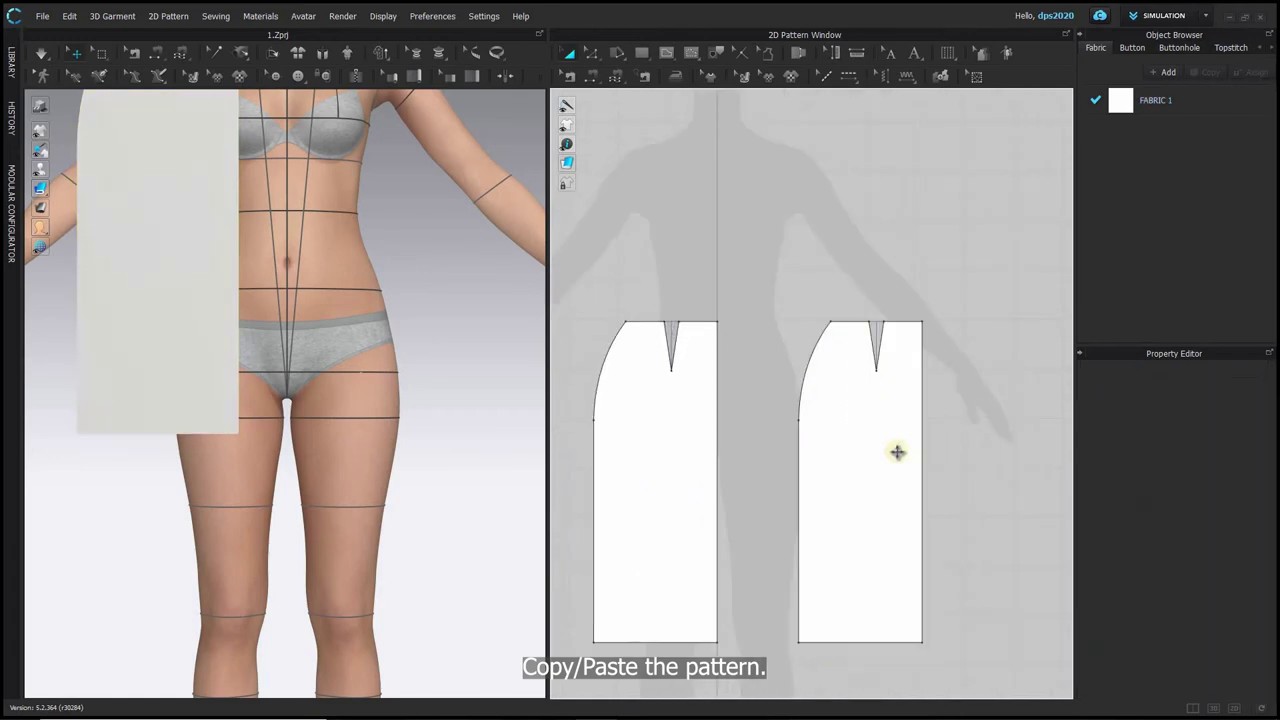
- Lengthen the copied back piece's dart by moving its tip straight down
{"action": "scroll", "coordinate": [895, 443], "scroll_direction": "up", "scroll_amount": 3}
{"action": "left_click", "coordinate": [593, 55]}
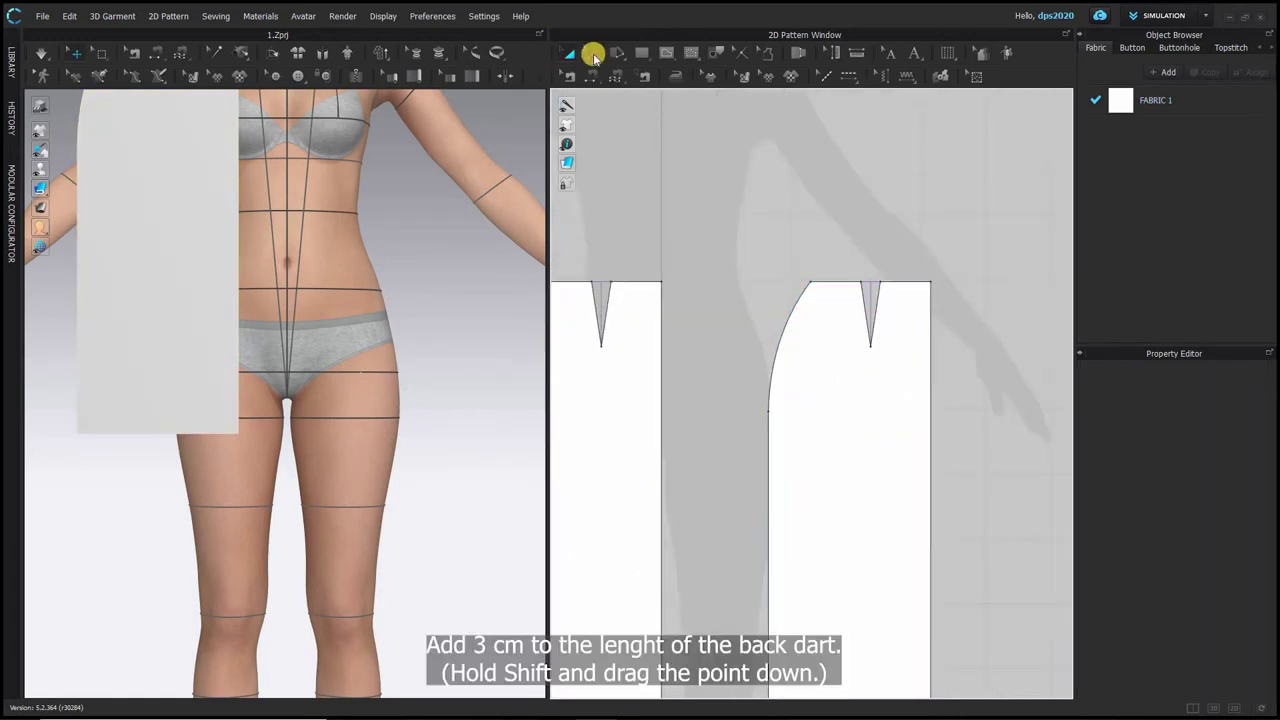
{"action": "left_click", "coordinate": [874, 351]}
{"action": "scroll", "coordinate": [870, 343], "scroll_direction": "up", "scroll_amount": 3}
{"action": "left_click", "coordinate": [587, 59]}
{"action": "left_click", "coordinate": [889, 342]}
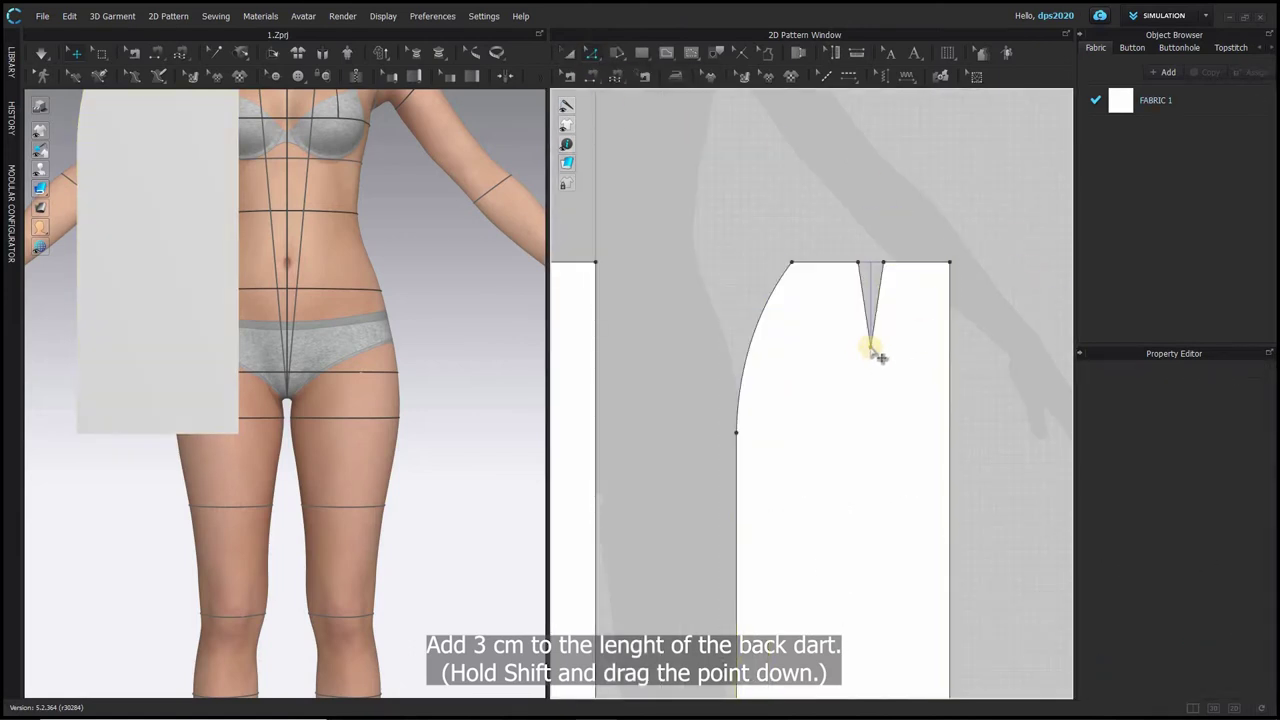
{"action": "left_click_drag", "start_coordinate": [870, 347], "coordinate": [867, 420], "text": "shift"}
{"action": "scroll", "coordinate": [870, 374], "scroll_direction": "up", "scroll_amount": 4, "text": "shift"}
{"action": "scroll", "coordinate": [964, 421], "scroll_direction": "down", "scroll_amount": 6}
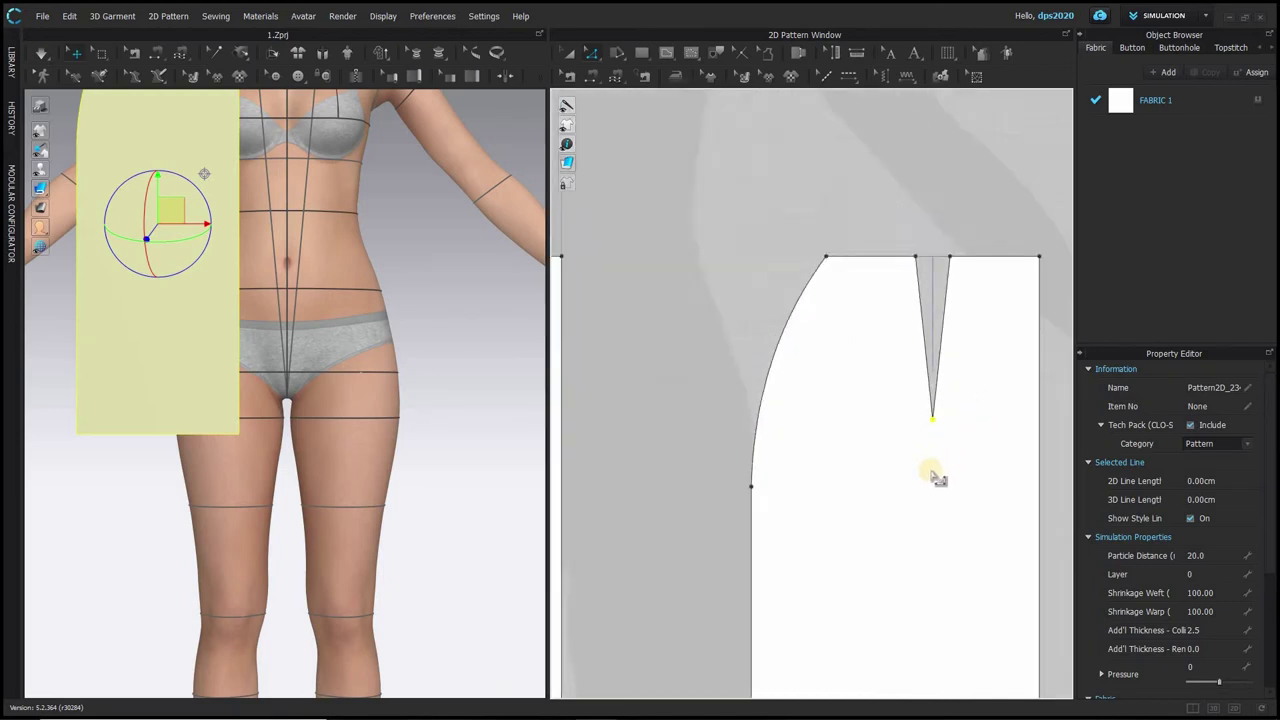
- Move the back piece farther to the right to make room beside the front piece
{"action": "middle_click_drag", "start_coordinate": [920, 488], "coordinate": [696, 387]}
{"action": "left_click", "coordinate": [818, 346]}
{"action": "middle_click_drag", "start_coordinate": [819, 347], "coordinate": [1053, 333]}
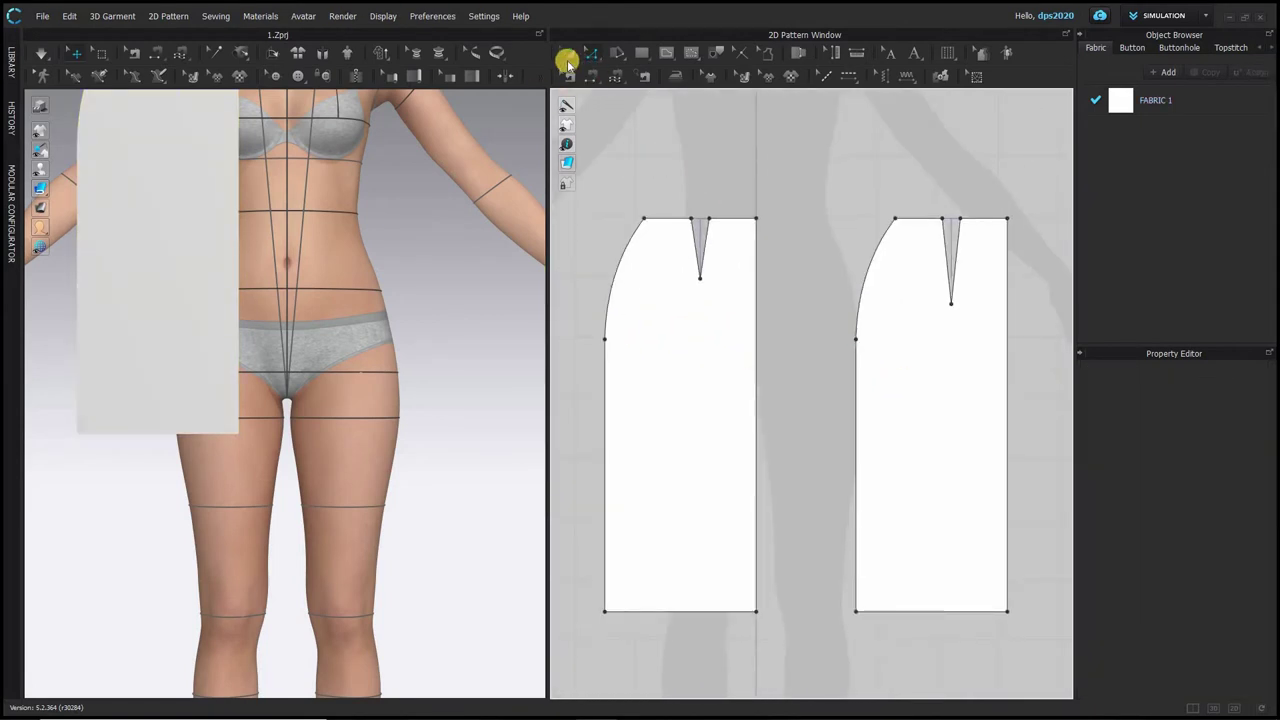
{"action": "left_click_drag", "start_coordinate": [878, 412], "coordinate": [973, 405]}
- Unfold the front piece along its straight centre edge into a full symmetrical skirt front
{"action": "left_click", "coordinate": [713, 476]}
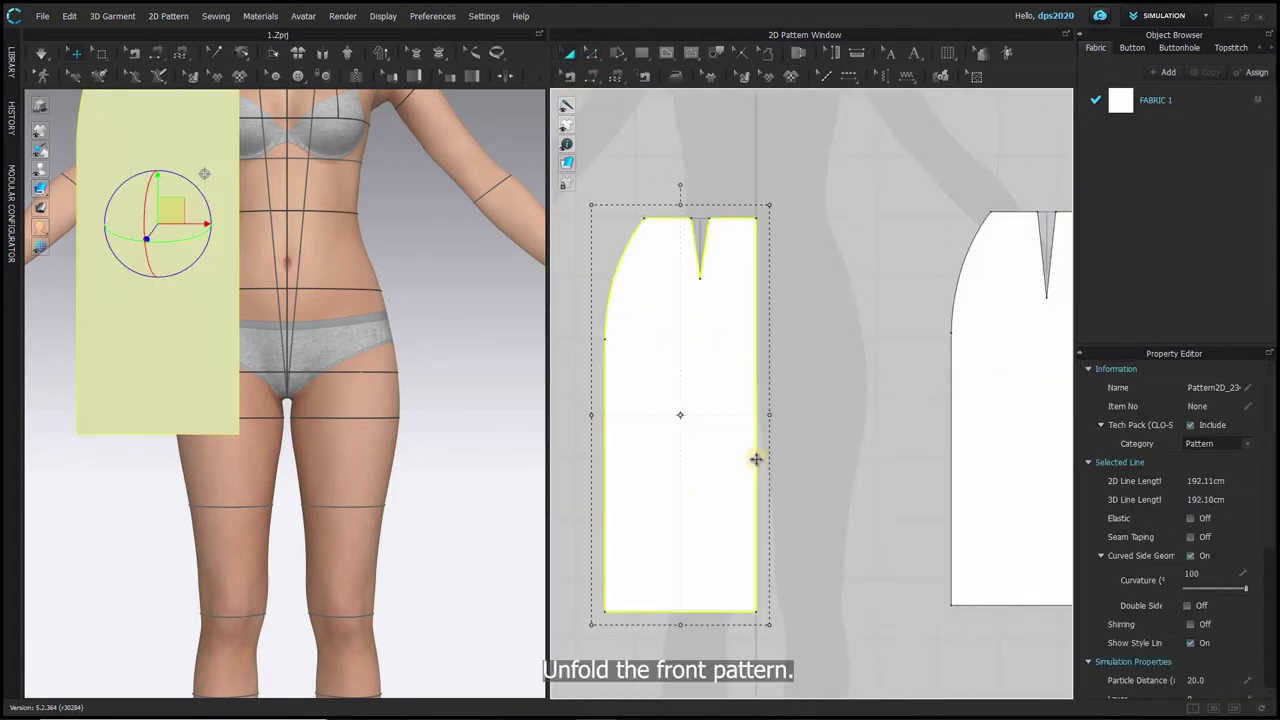
{"action": "key", "text": "z"}
{"action": "left_click", "coordinate": [756, 267]}
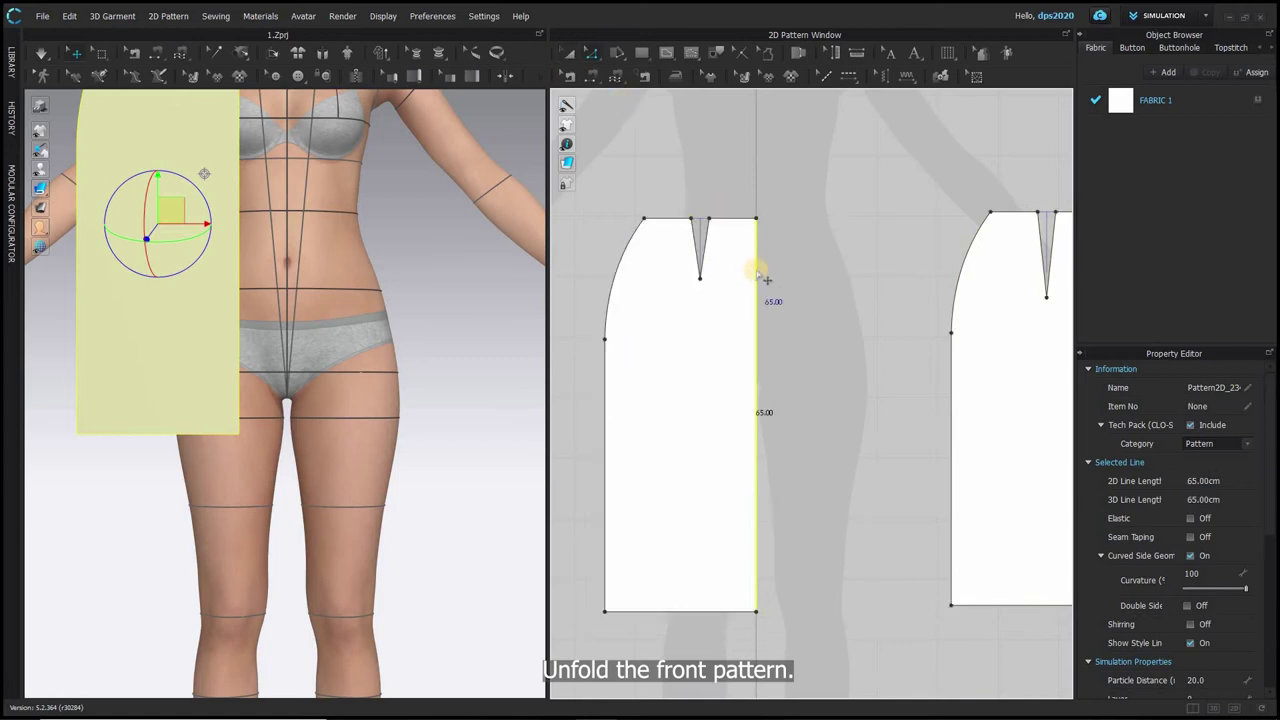
{"action": "right_click", "coordinate": [756, 269]}
{"action": "left_click", "coordinate": [785, 438]}
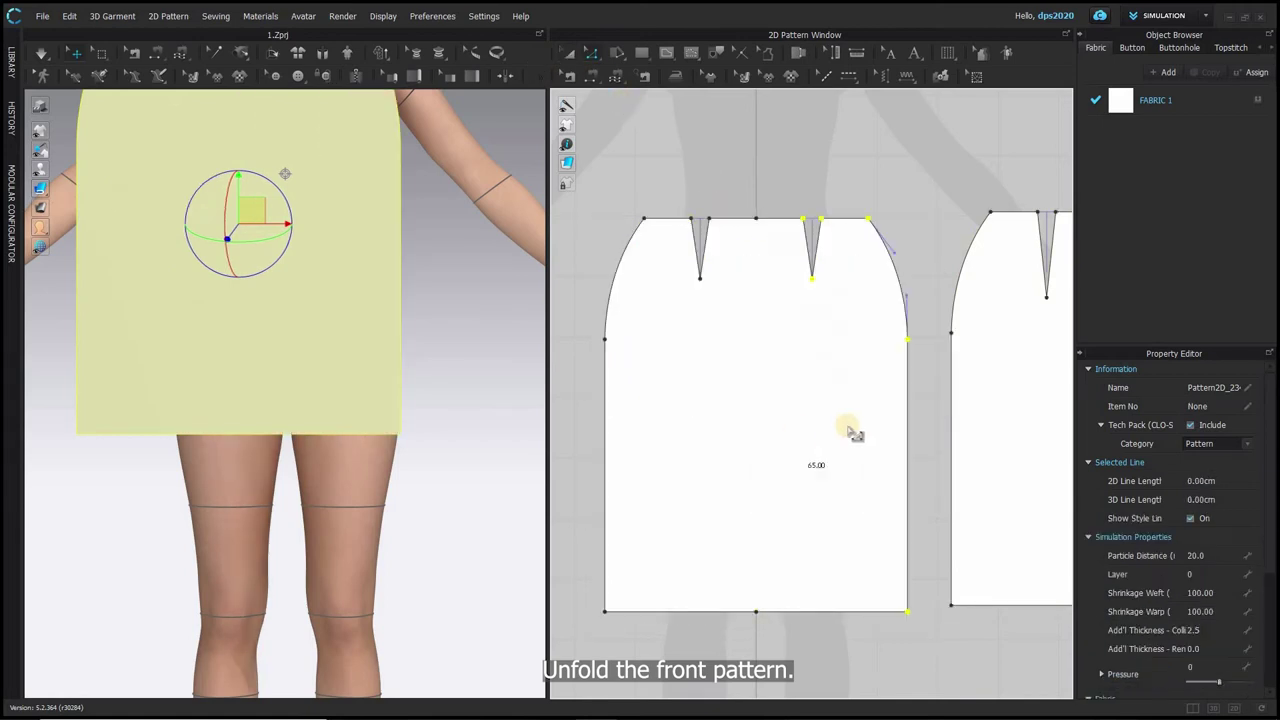
- Narrow the back piece by about 2 cm by moving its hip point and lower side corner inward
{"action": "middle_click_drag", "start_coordinate": [692, 466], "coordinate": [455, 434]}
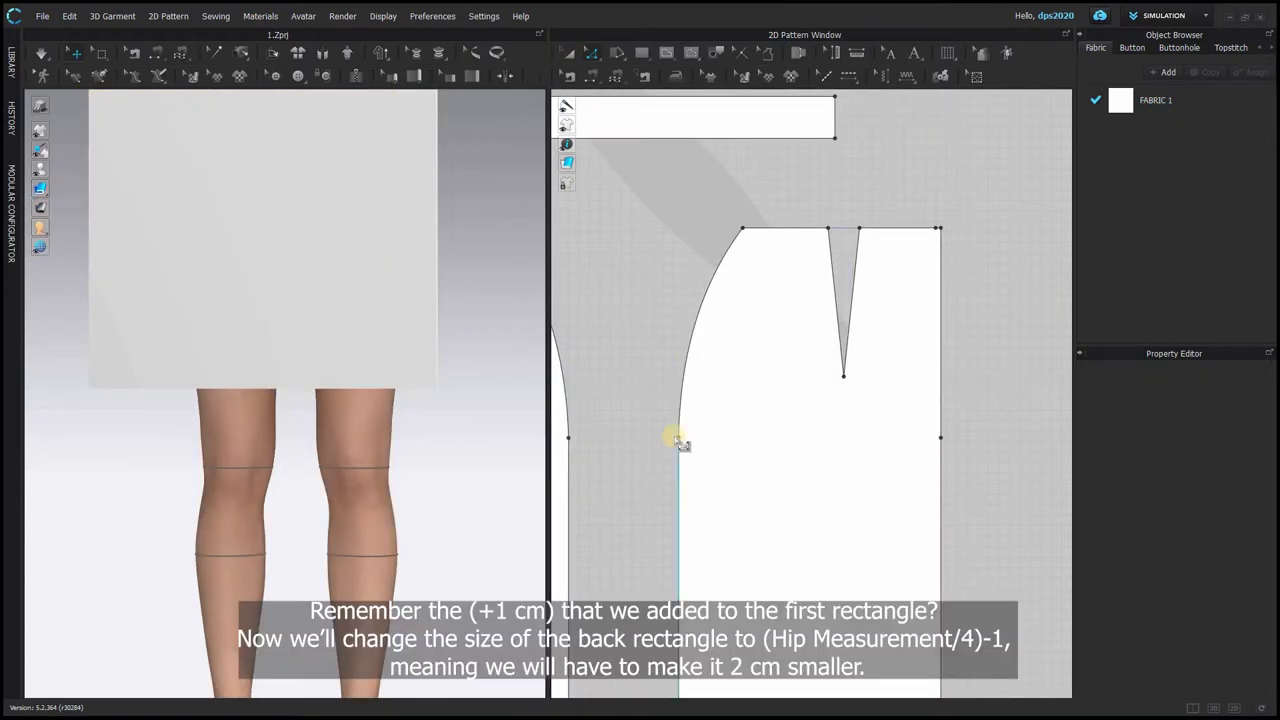
{"action": "left_click_drag", "start_coordinate": [682, 443], "coordinate": [710, 450]}
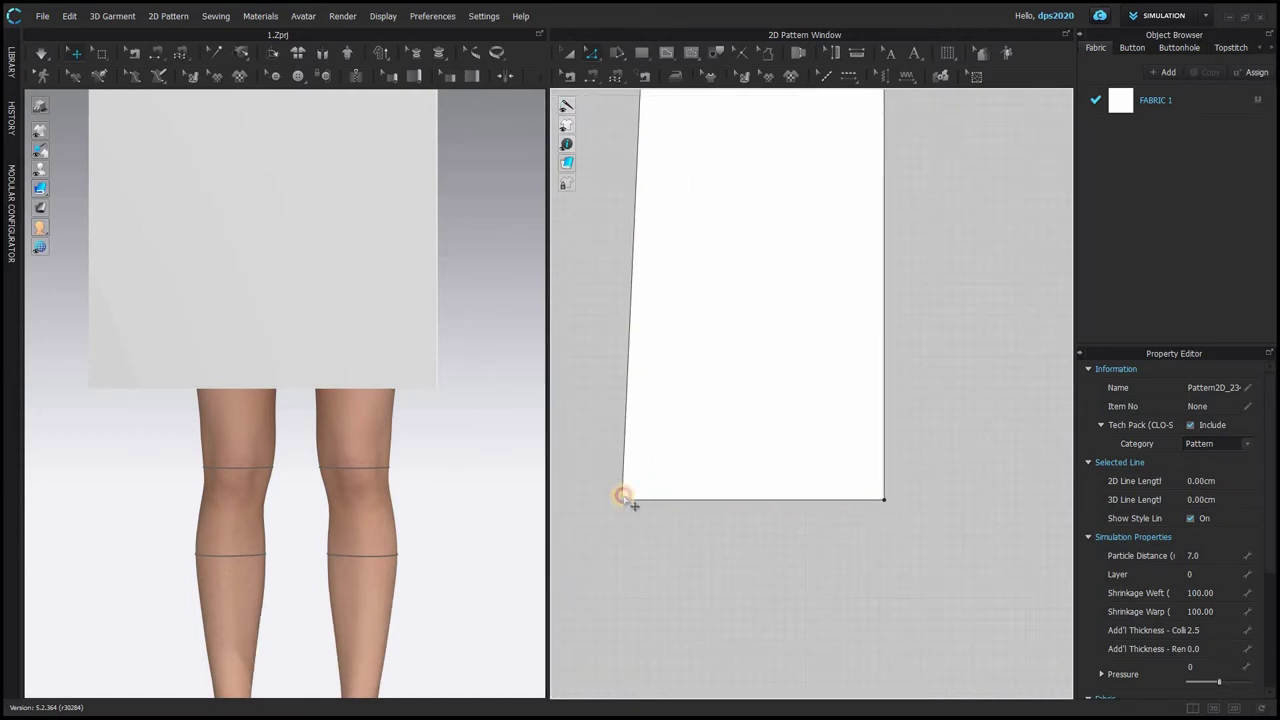
{"action": "left_click_drag", "start_coordinate": [622, 497], "coordinate": [643, 500]}
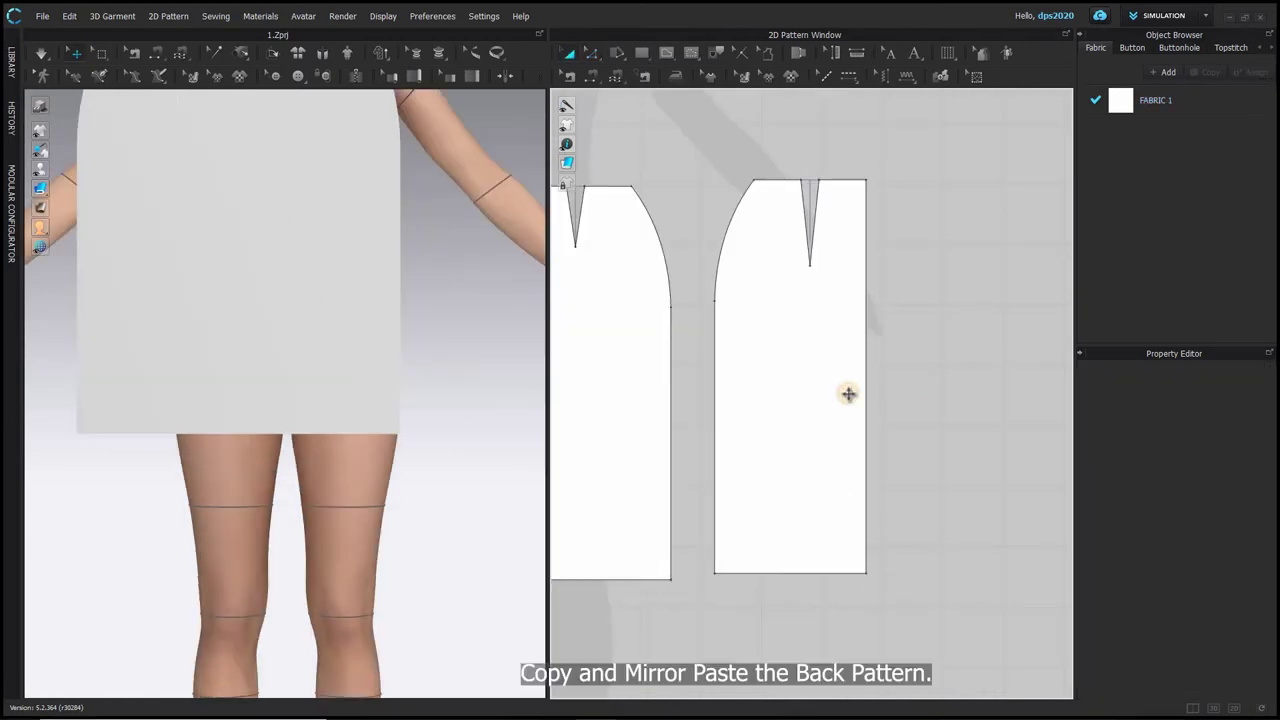
- Copy the back piece and mirror-paste the duplicate beside the original
{"action": "left_click", "coordinate": [843, 391]}
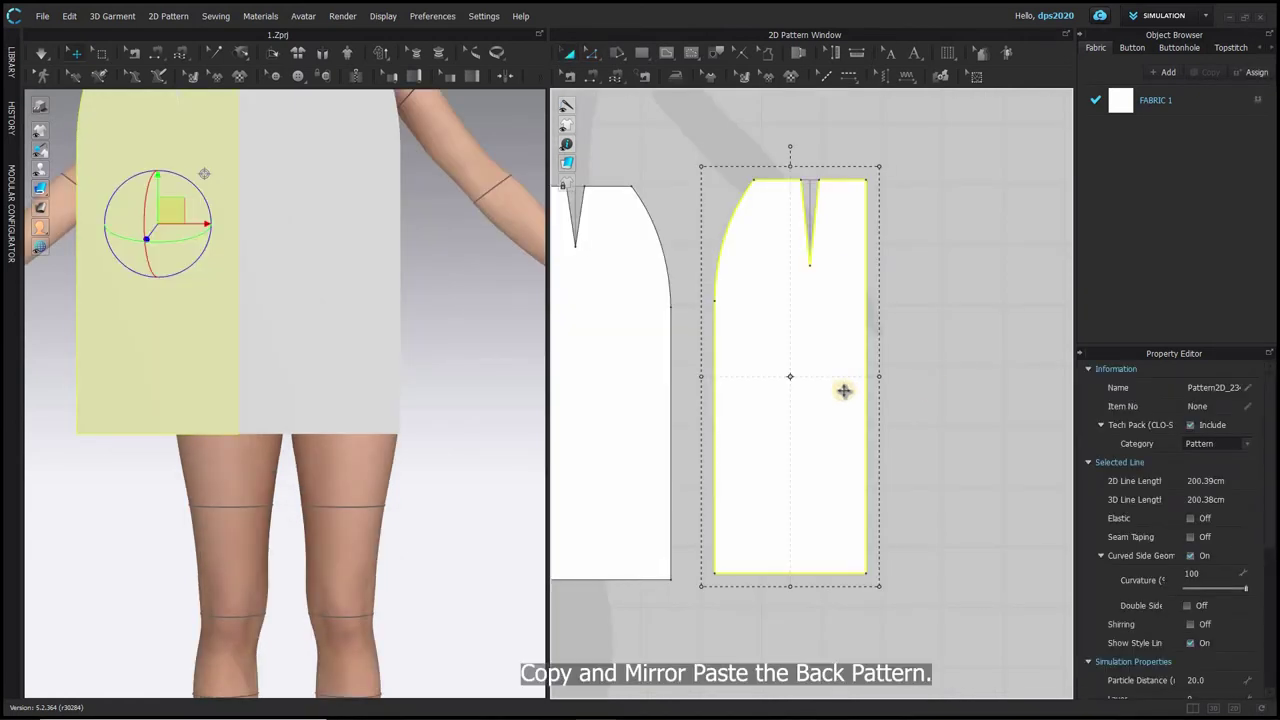
{"action": "right_click", "coordinate": [944, 357]}
{"action": "left_click", "coordinate": [1001, 385]}
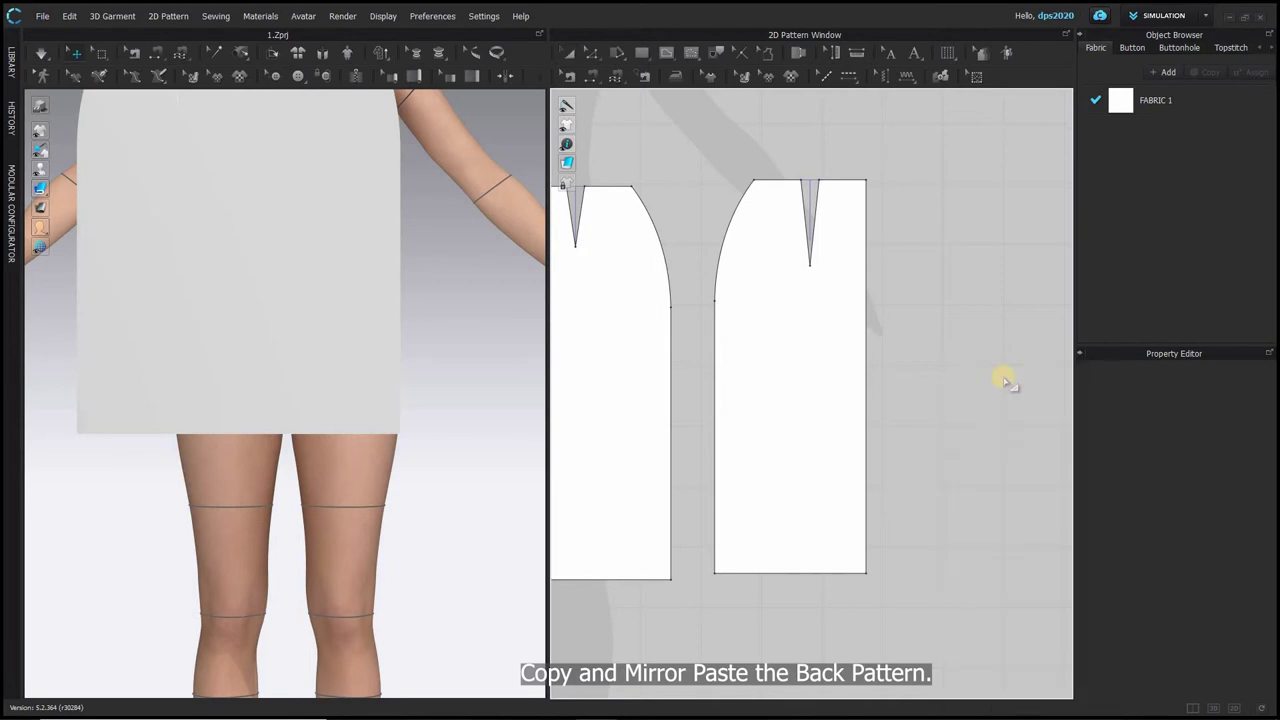
{"action": "left_click", "coordinate": [957, 382]}
{"action": "scroll", "coordinate": [793, 373], "scroll_direction": "down", "scroll_amount": 5}
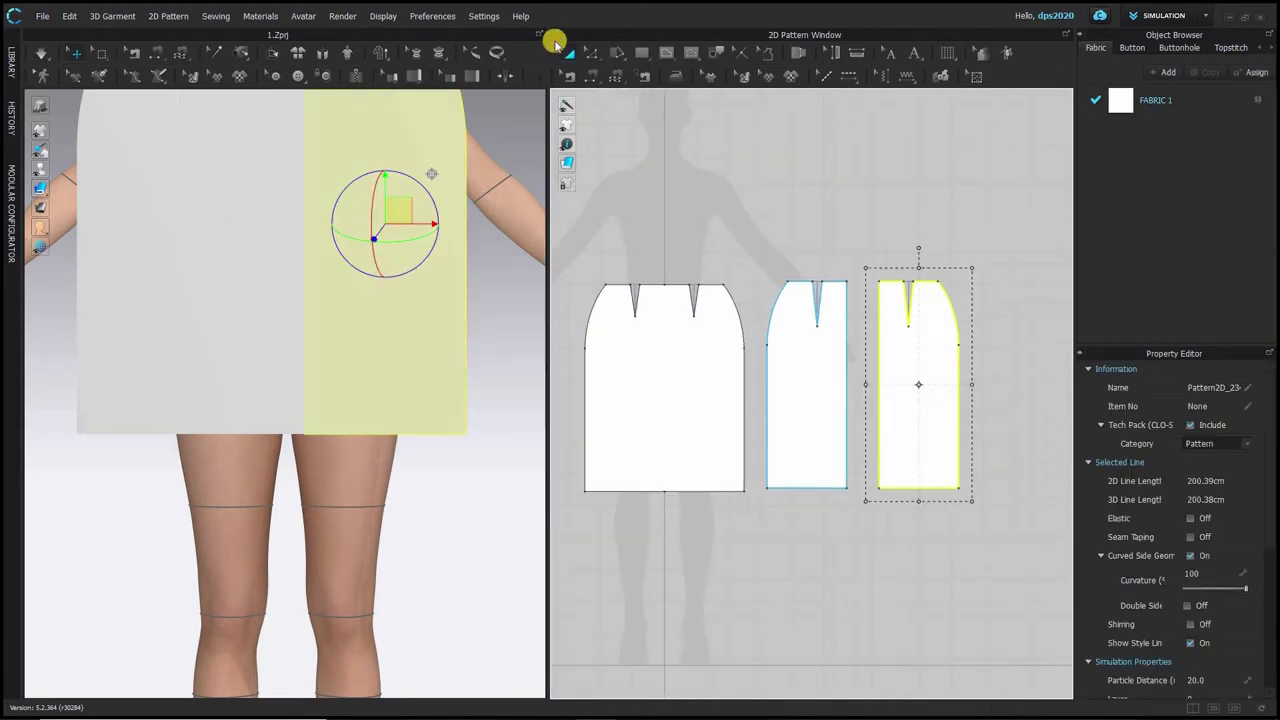
- Create a 61 x 4 cm rectangle above the skirt pieces as the waistband
{"action": "left_click", "coordinate": [643, 54]}
{"action": "left_click", "coordinate": [730, 253]}
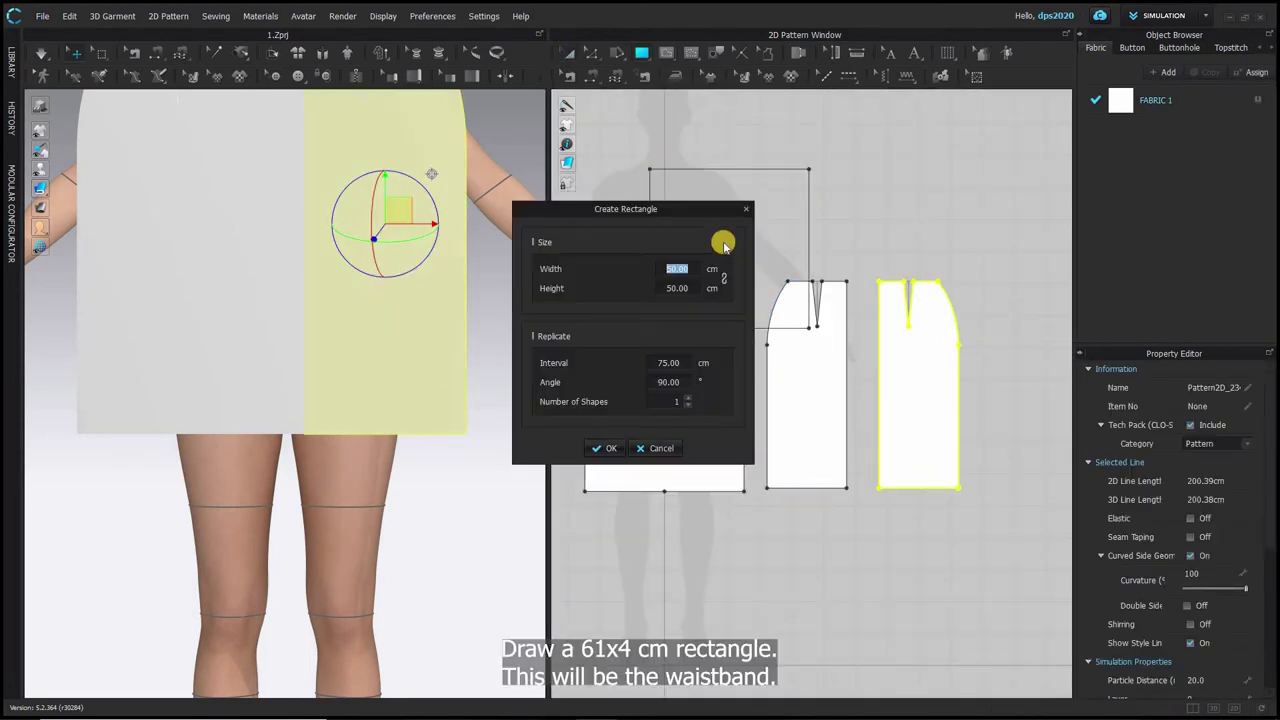
{"action": "type", "text": "61"}
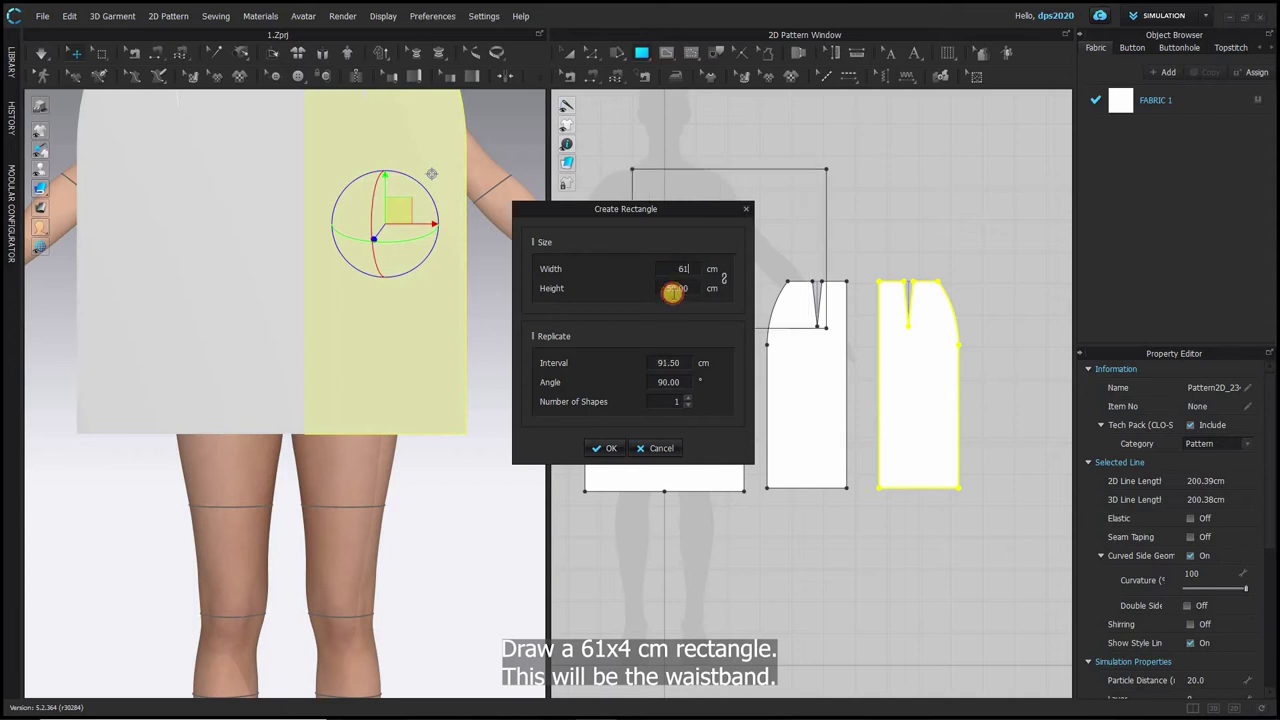
{"action": "type", "text": "4"}
{"action": "left_click", "coordinate": [606, 447]}
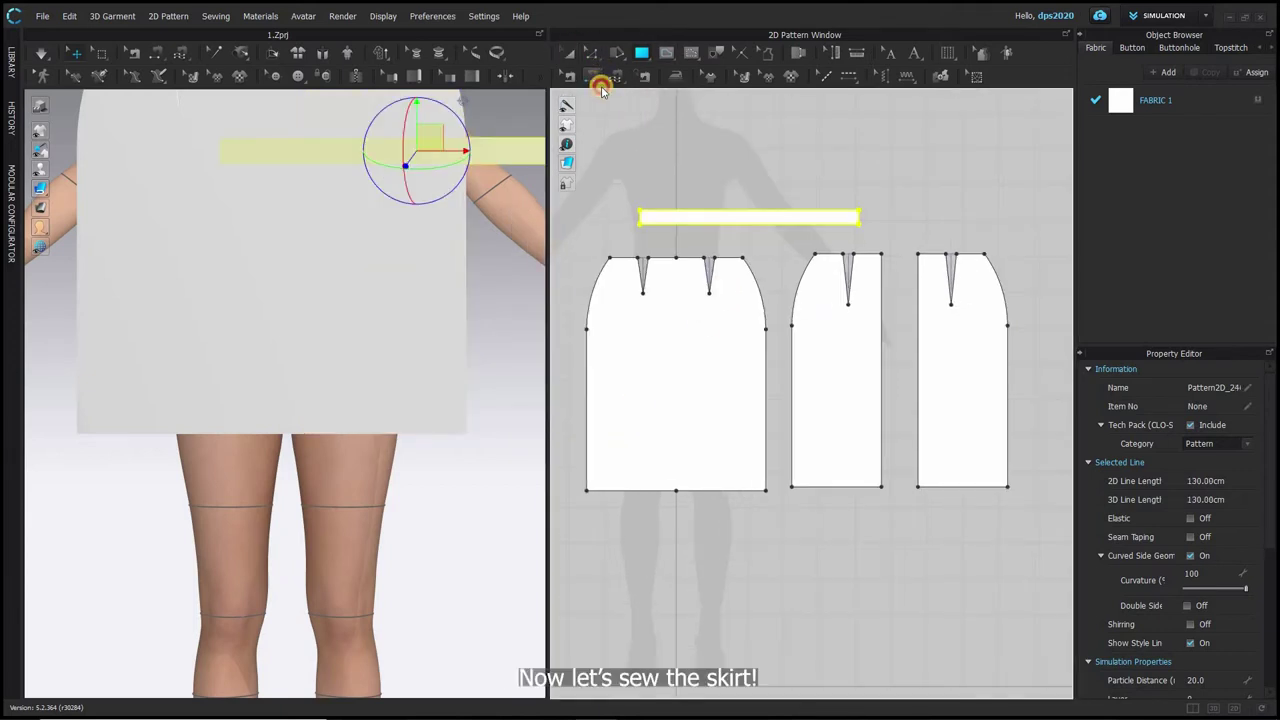
- Segment-sew the front piece's left curved hip and straight side edges to the outer edges of the mirrored back piece
{"action": "left_click", "coordinate": [600, 85]}
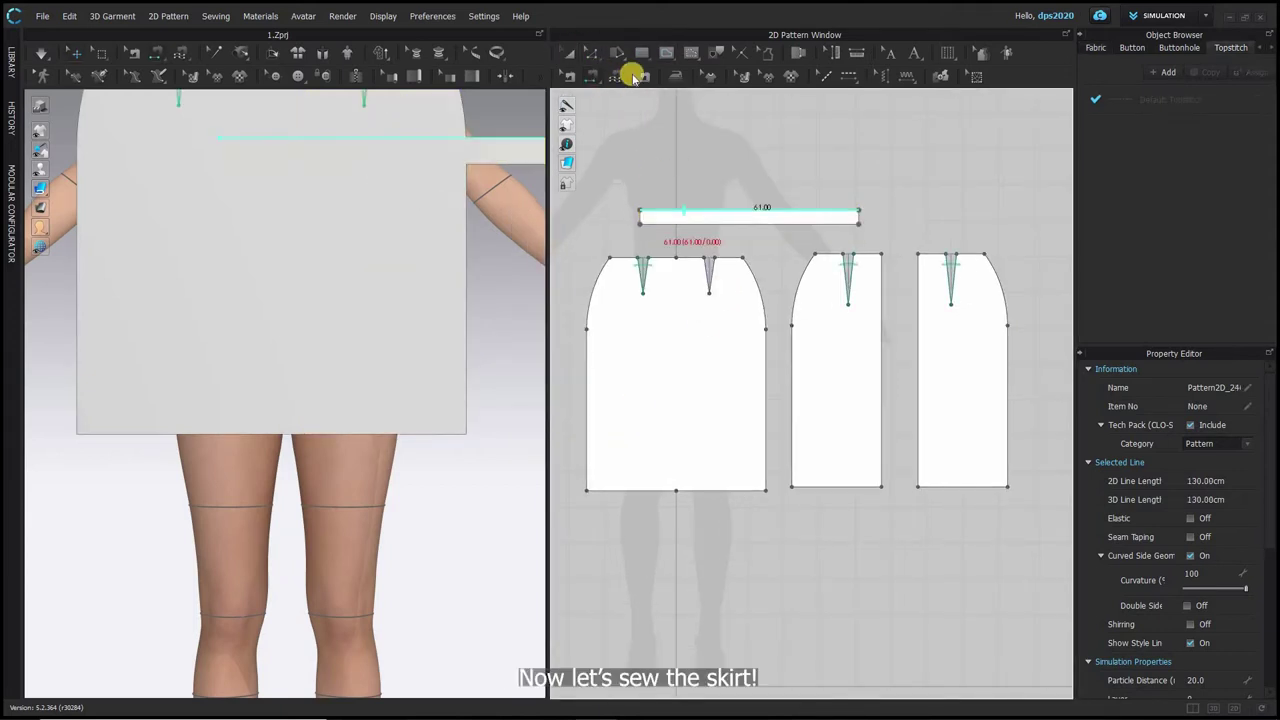
{"action": "left_click", "coordinate": [603, 287]}
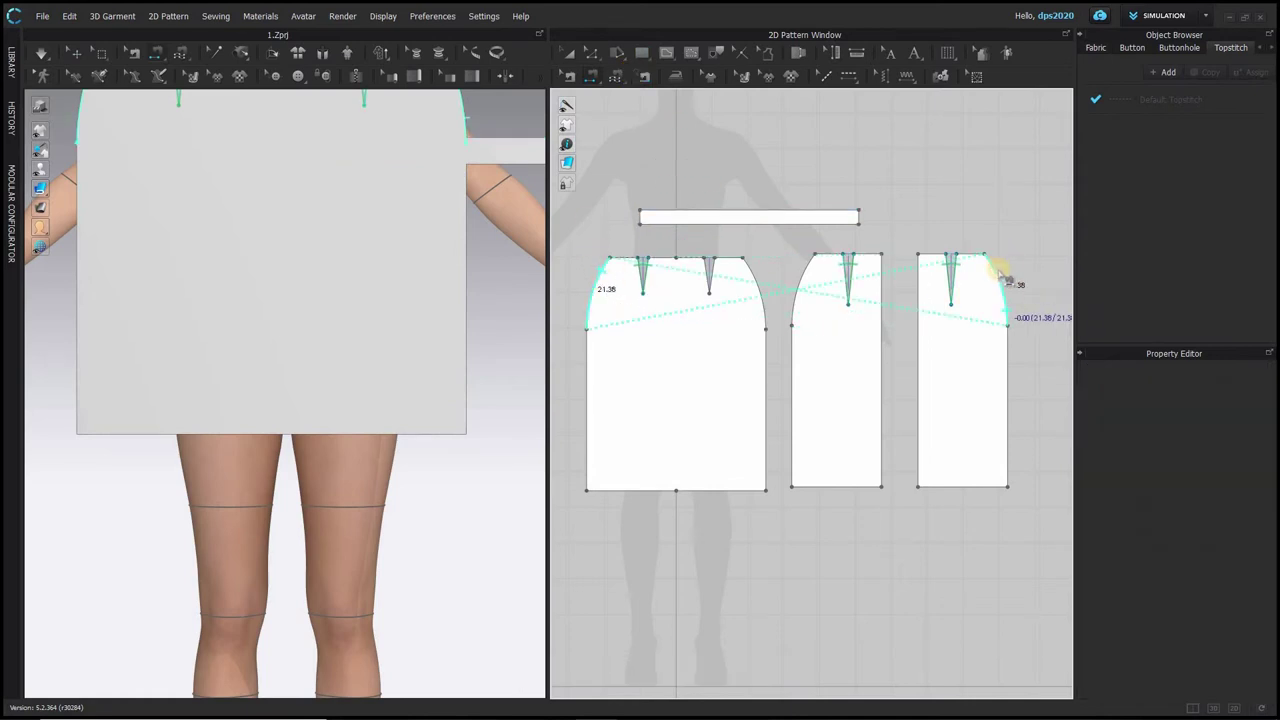
{"action": "left_click", "coordinate": [993, 268]}
{"action": "left_click", "coordinate": [595, 358]}
{"action": "left_click", "coordinate": [1006, 371]}
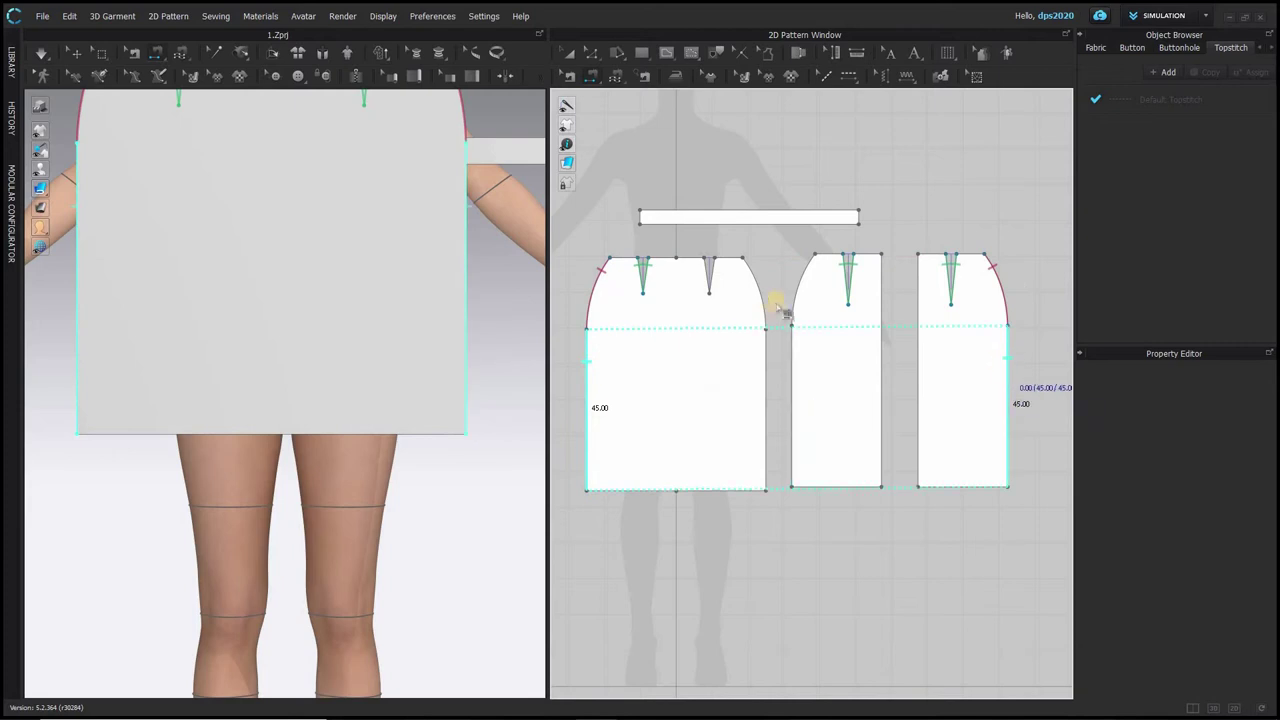
- Sew the front piece's right curved hip and straight side edges to the matching edges of the original back piece
{"action": "left_click", "coordinate": [755, 282]}
{"action": "left_click", "coordinate": [804, 272]}
{"action": "left_click", "coordinate": [769, 368]}
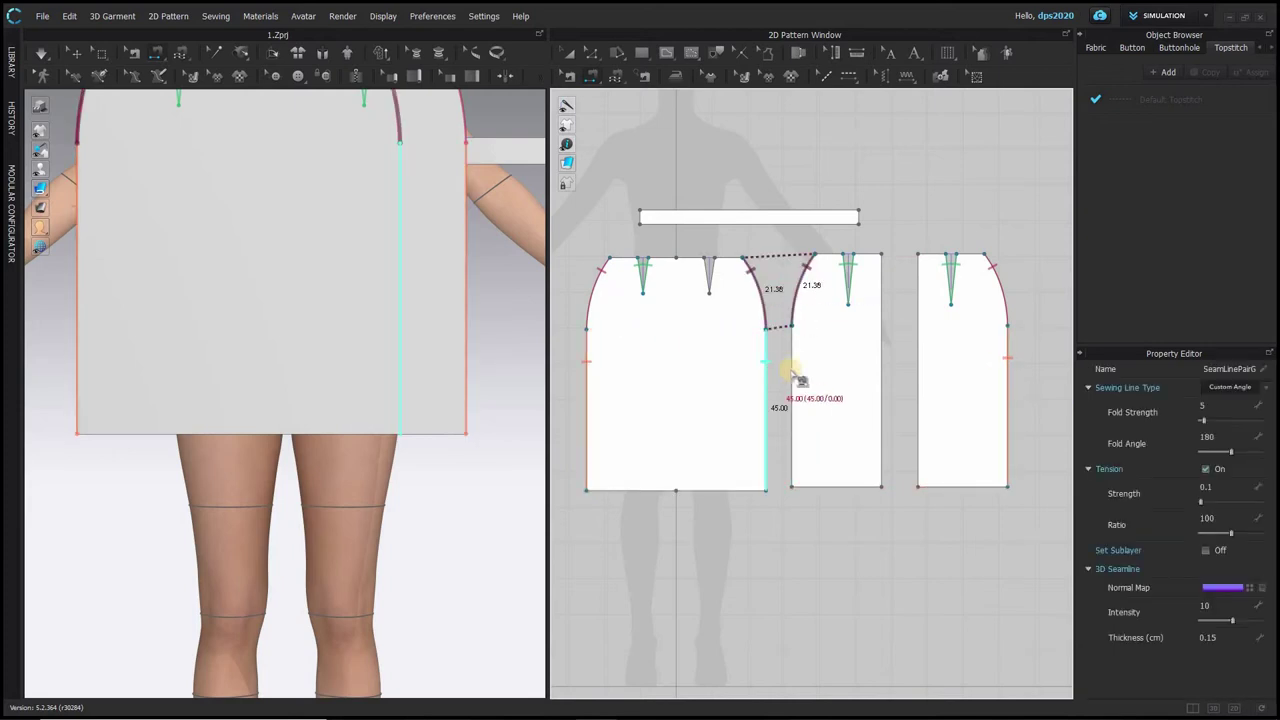
{"action": "left_click", "coordinate": [794, 368]}
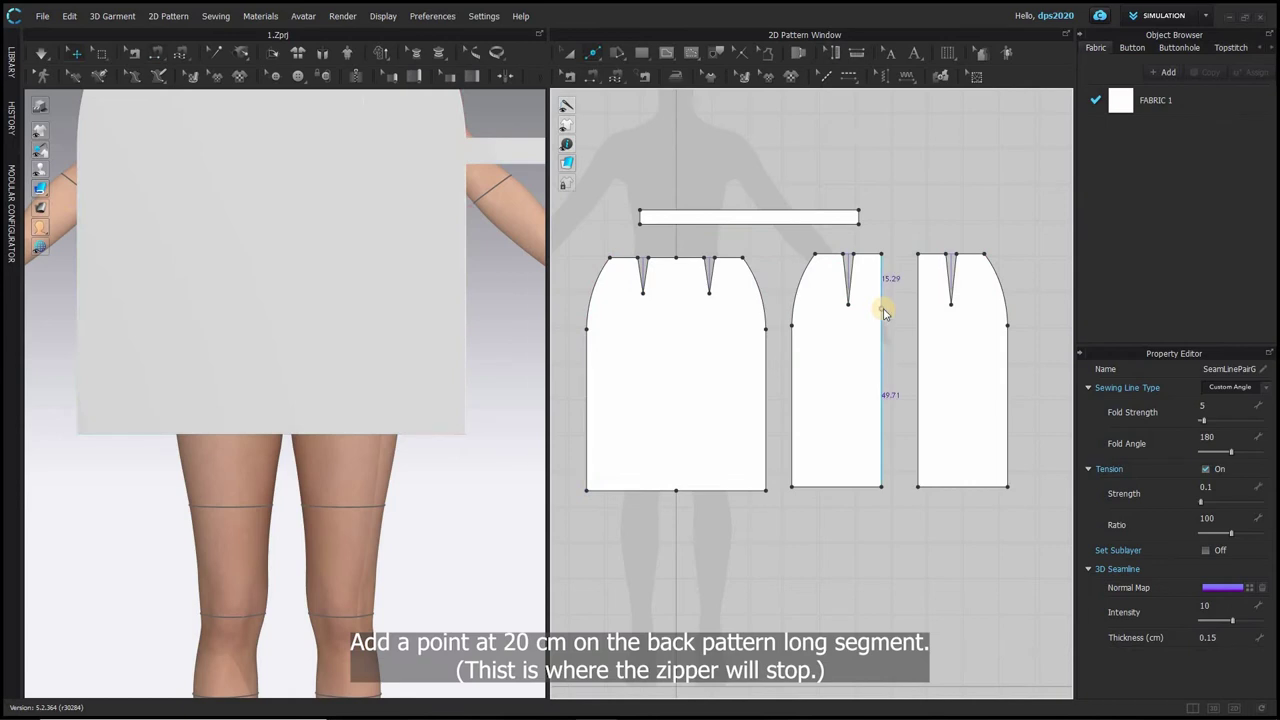
- Split the centre-back edge of both back pieces 20 cm below the waist to mark the zipper end
{"action": "right_click", "coordinate": [883, 312]}
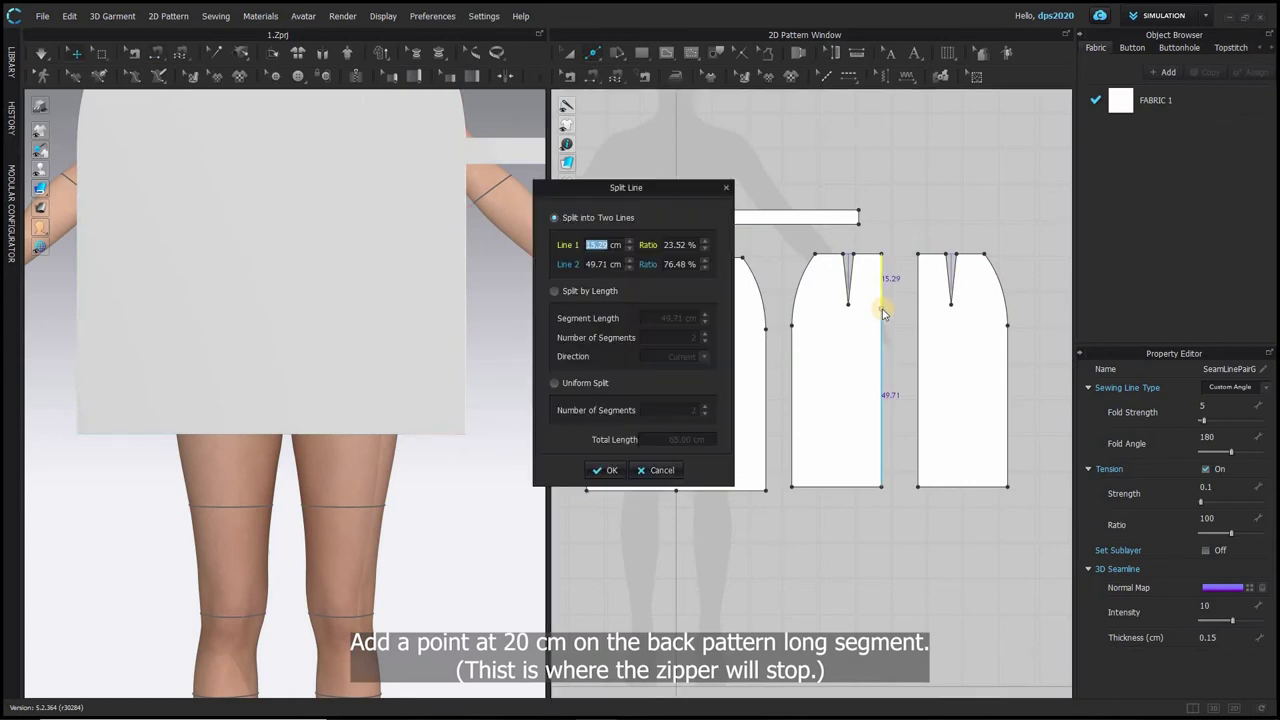
{"action": "type", "text": "20"}
{"action": "key", "text": "Return"}
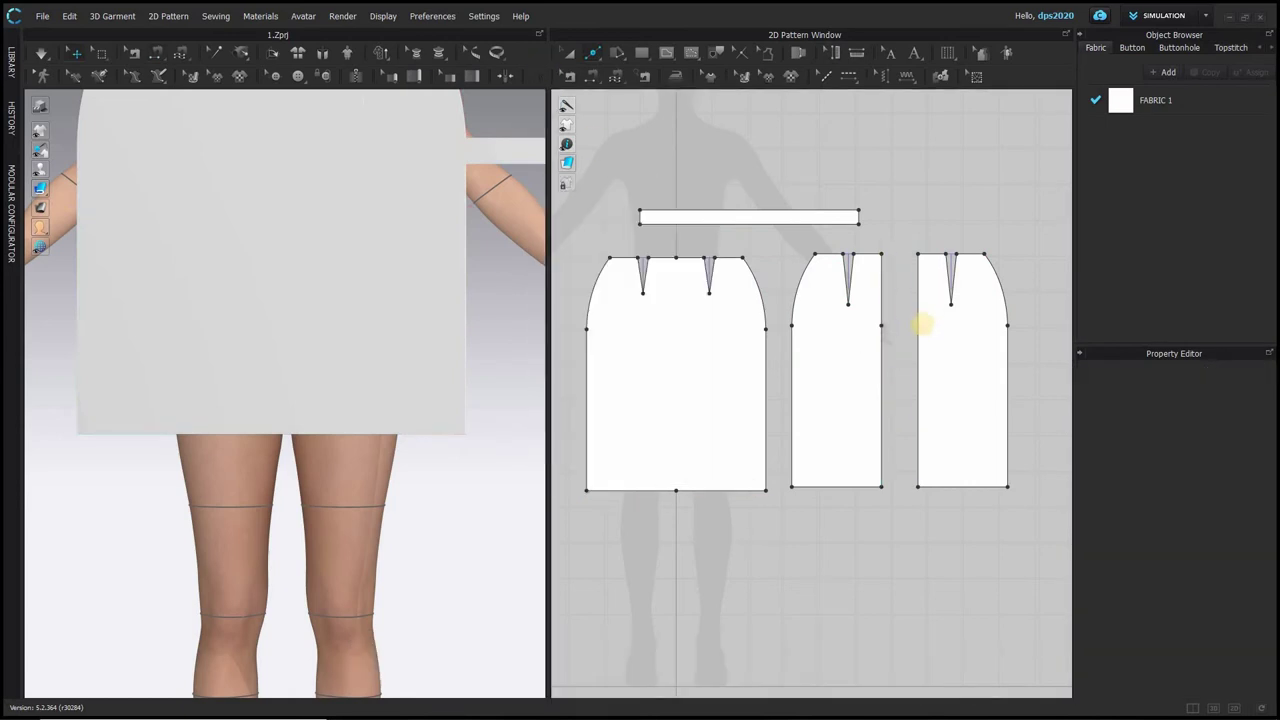
{"action": "right_click", "coordinate": [922, 333]}
{"action": "type", "text": "20"}
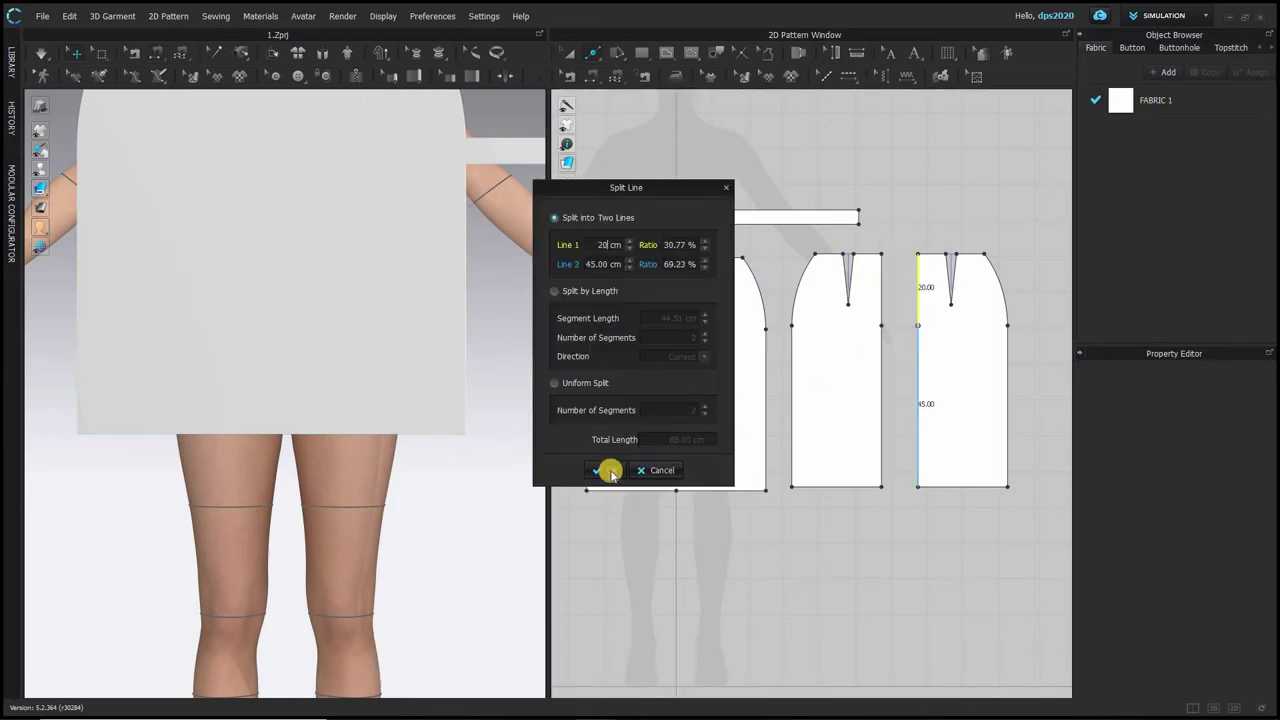
{"action": "key", "text": "Return"}
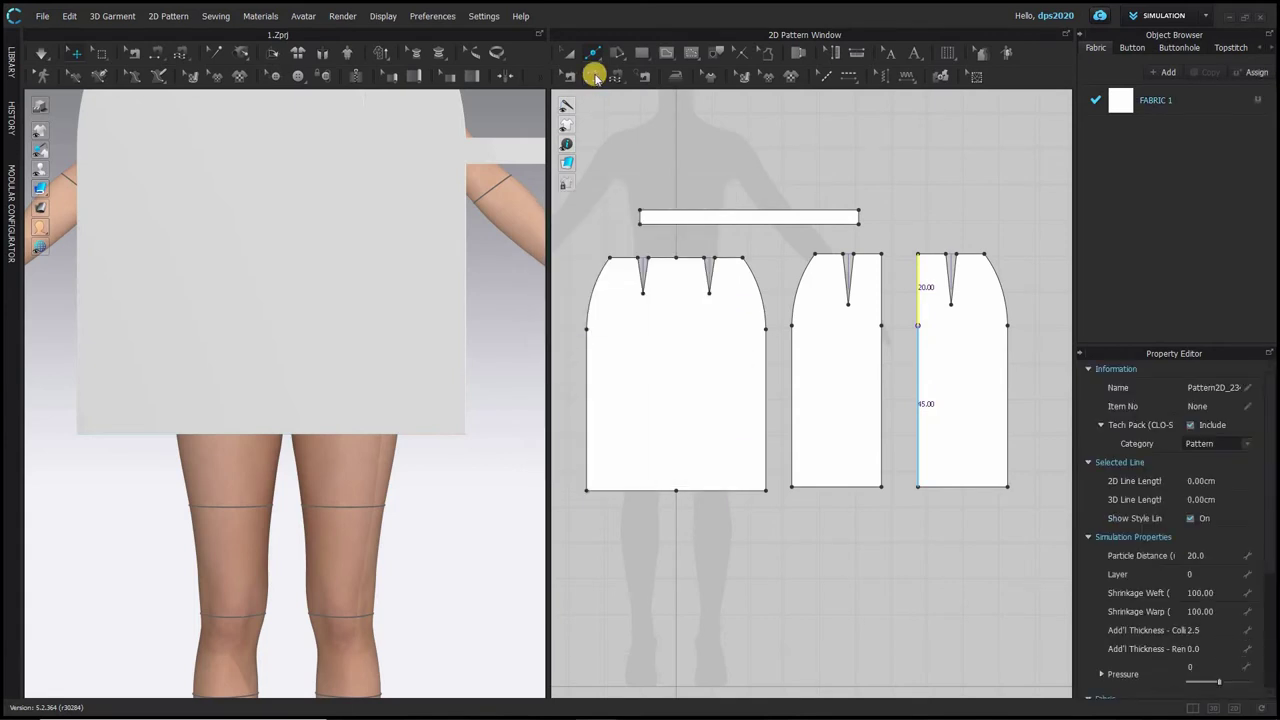
- Segment-sew the two back pieces together along the centre-back edges below the 20 cm split points
{"action": "left_click", "coordinate": [595, 78]}
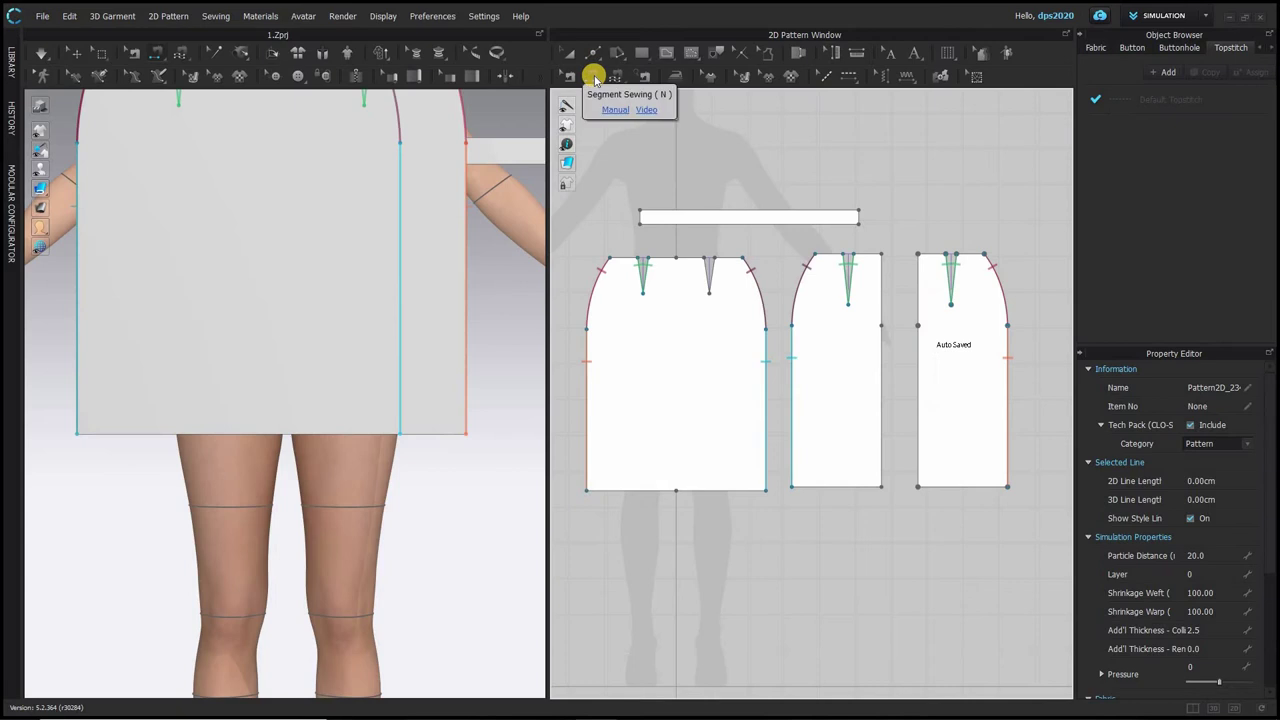
{"action": "left_click", "coordinate": [881, 357]}
{"action": "left_click", "coordinate": [919, 360]}
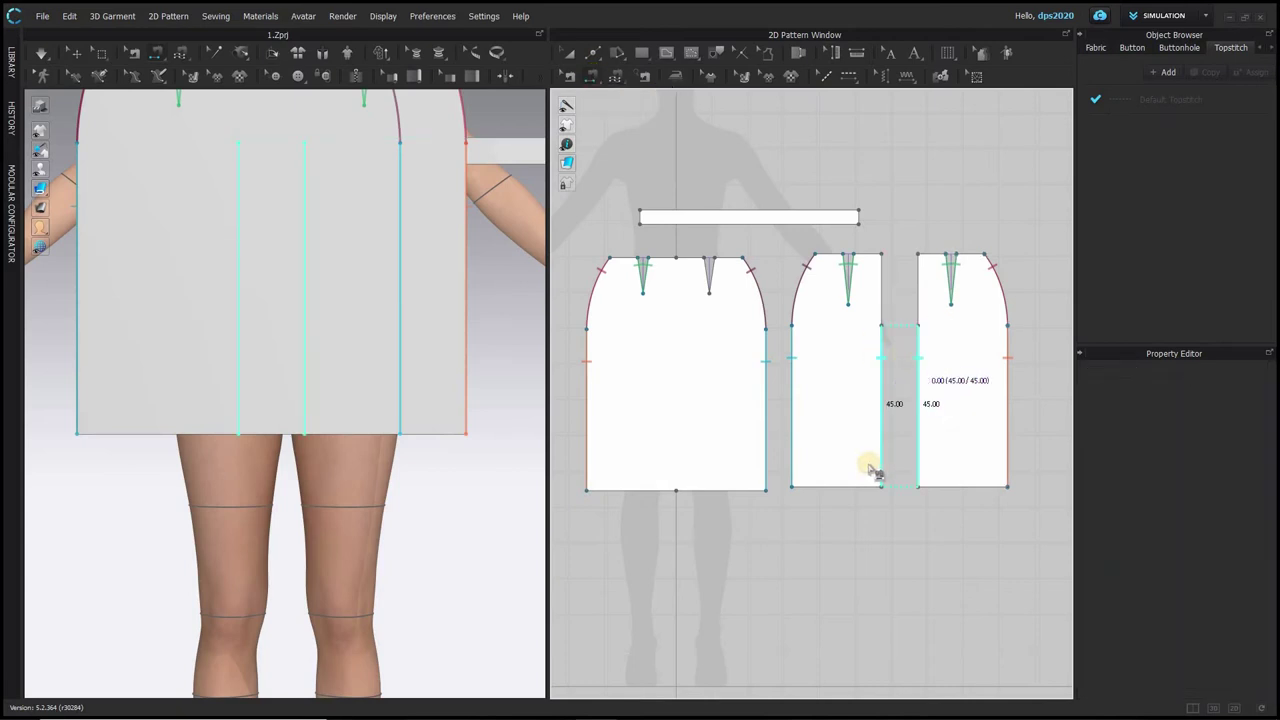
- Move the front and back pieces away from the avatar in 3D so its body is uncovered
{"action": "scroll", "coordinate": [405, 413], "scroll_direction": "down", "scroll_amount": 5}
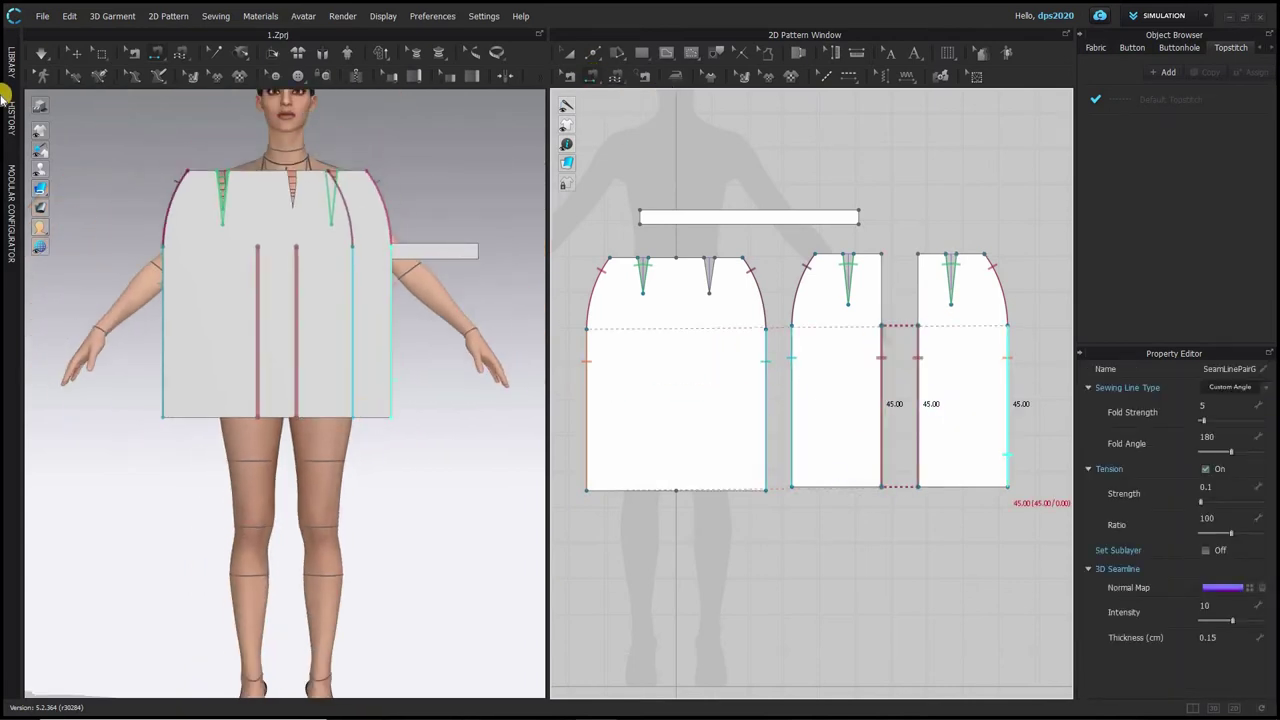
{"action": "mouse_move", "coordinate": [39, 168]}
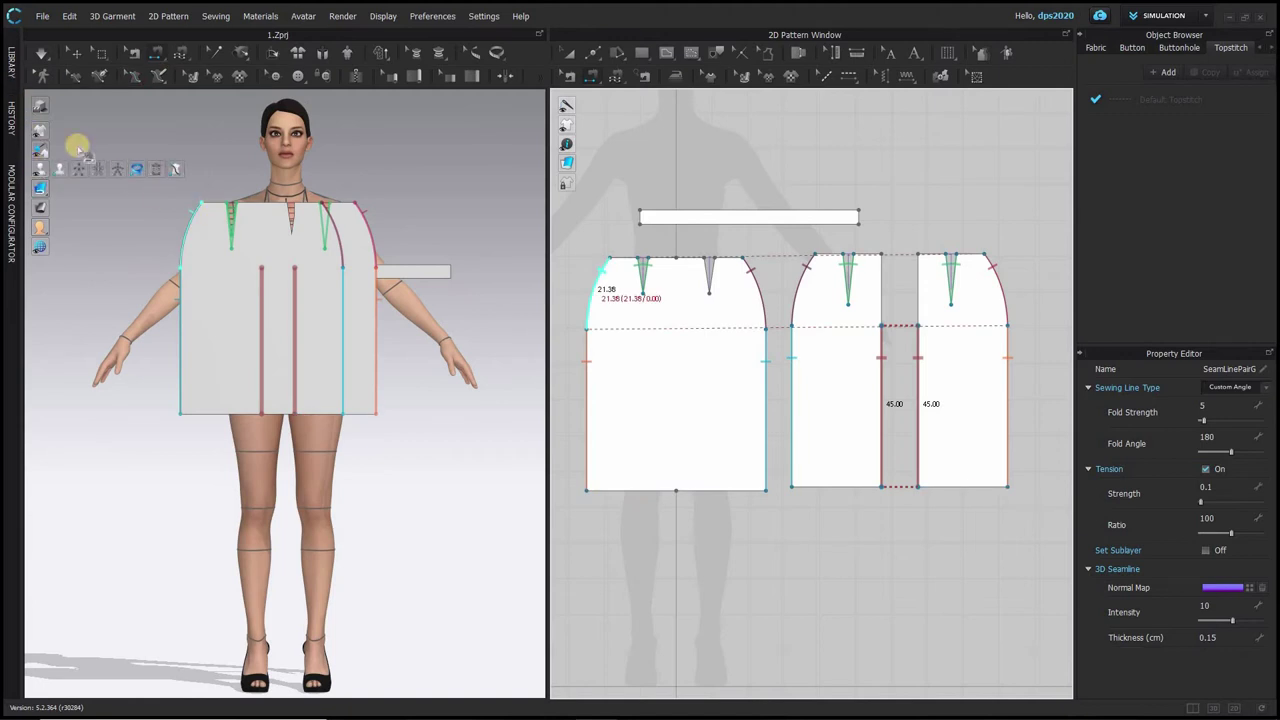
{"action": "left_click", "coordinate": [567, 55]}
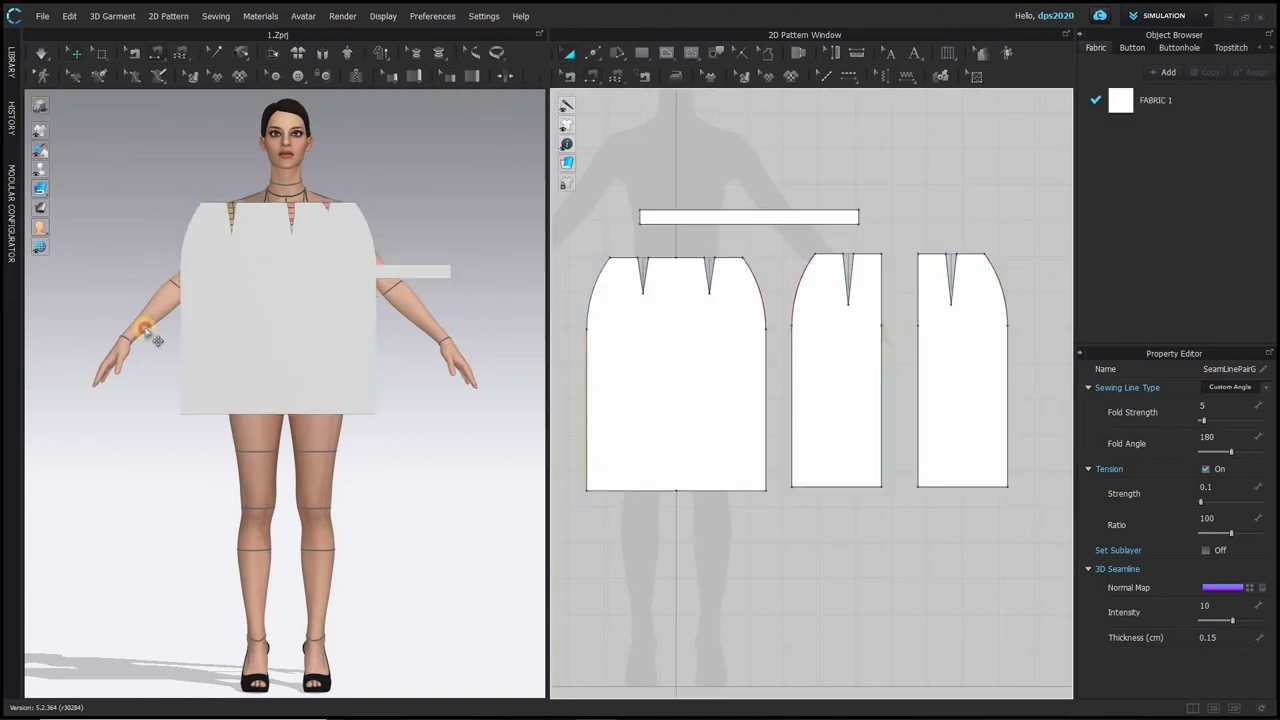
{"action": "left_click_drag", "start_coordinate": [213, 268], "coordinate": [33, 396]}
{"action": "left_click_drag", "start_coordinate": [325, 349], "coordinate": [491, 403]}
{"action": "left_click_drag", "start_coordinate": [242, 269], "coordinate": [41, 236]}
- Show the avatar's arrangement points and place the front skirt piece at the centre-front point below the hips
{"action": "mouse_move", "coordinate": [43, 169]}
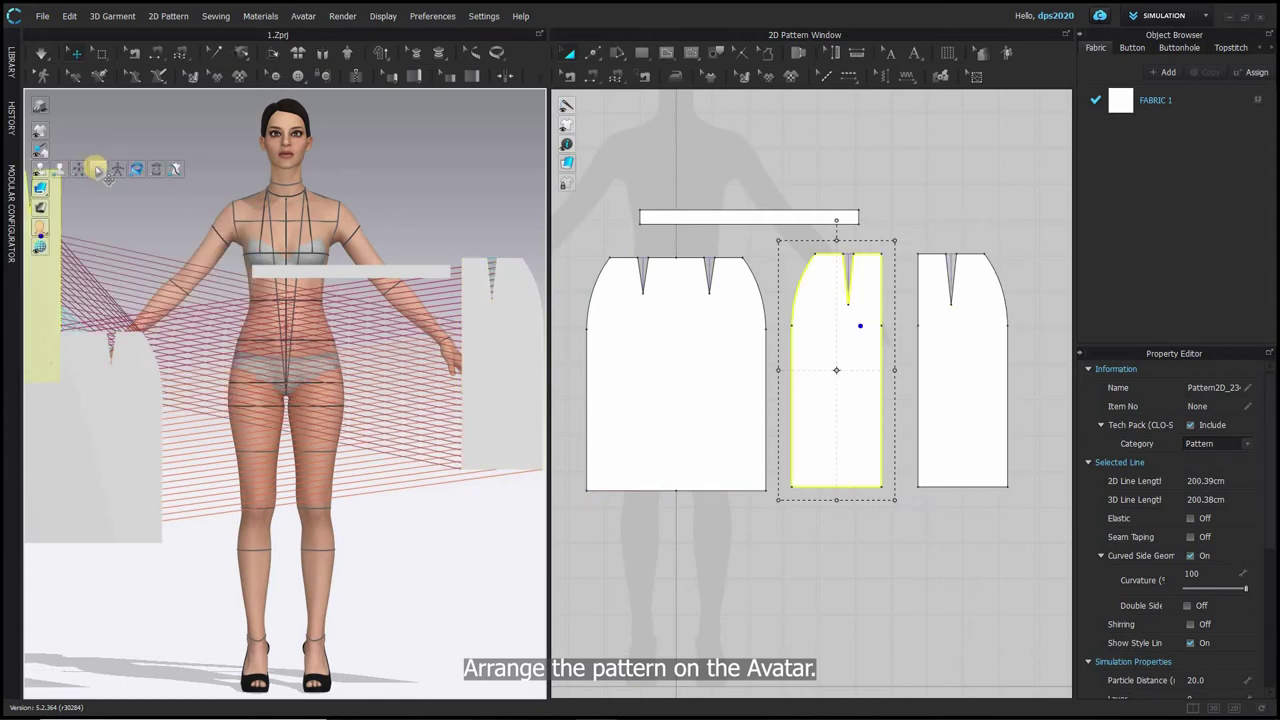
{"action": "left_click", "coordinate": [97, 169]}
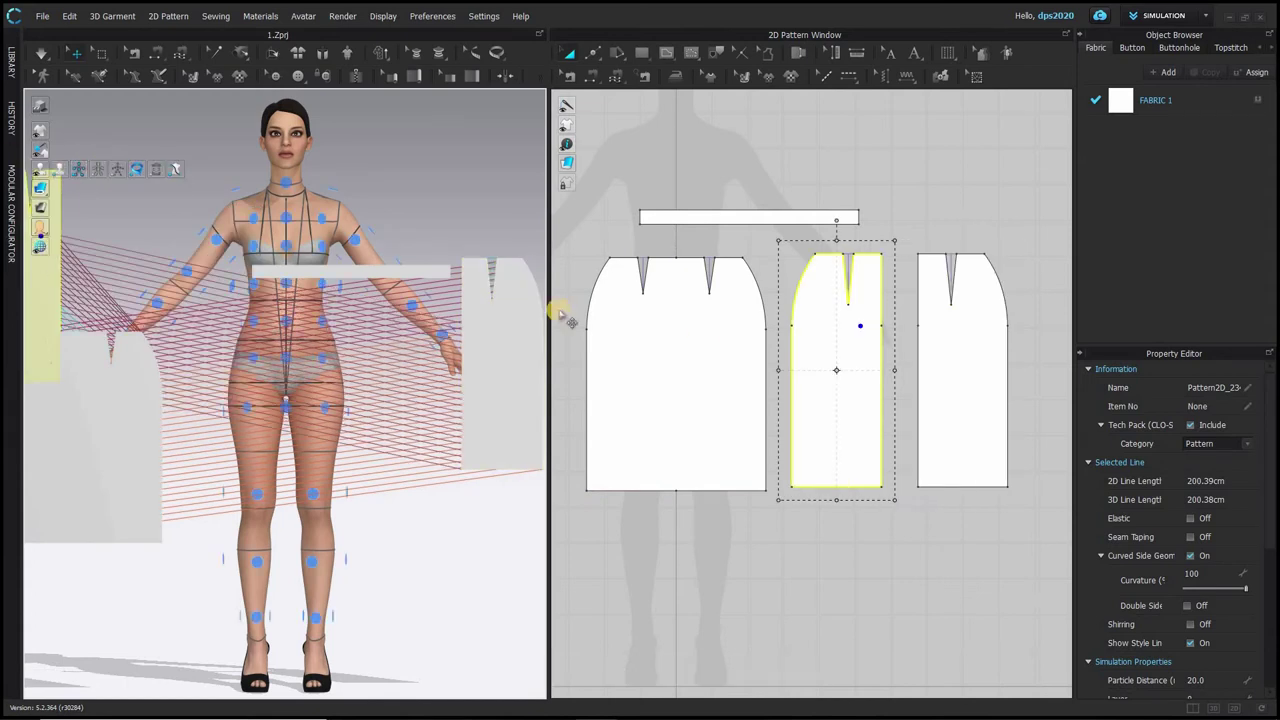
{"action": "left_click", "coordinate": [687, 339]}
{"action": "left_click", "coordinate": [285, 407]}
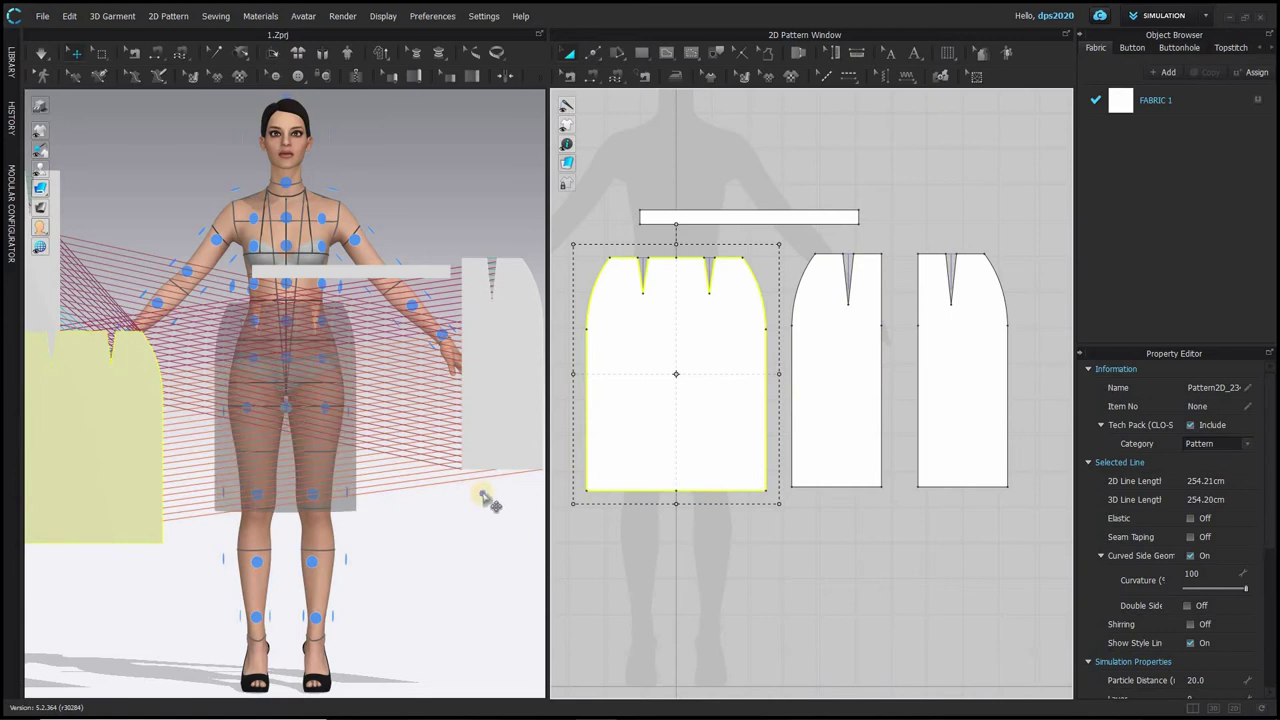
- Arrange the two back pieces on the left and right arrangement points behind the avatar's upper thighs
{"action": "right_click_drag", "start_coordinate": [117, 508], "coordinate": [343, 399]}
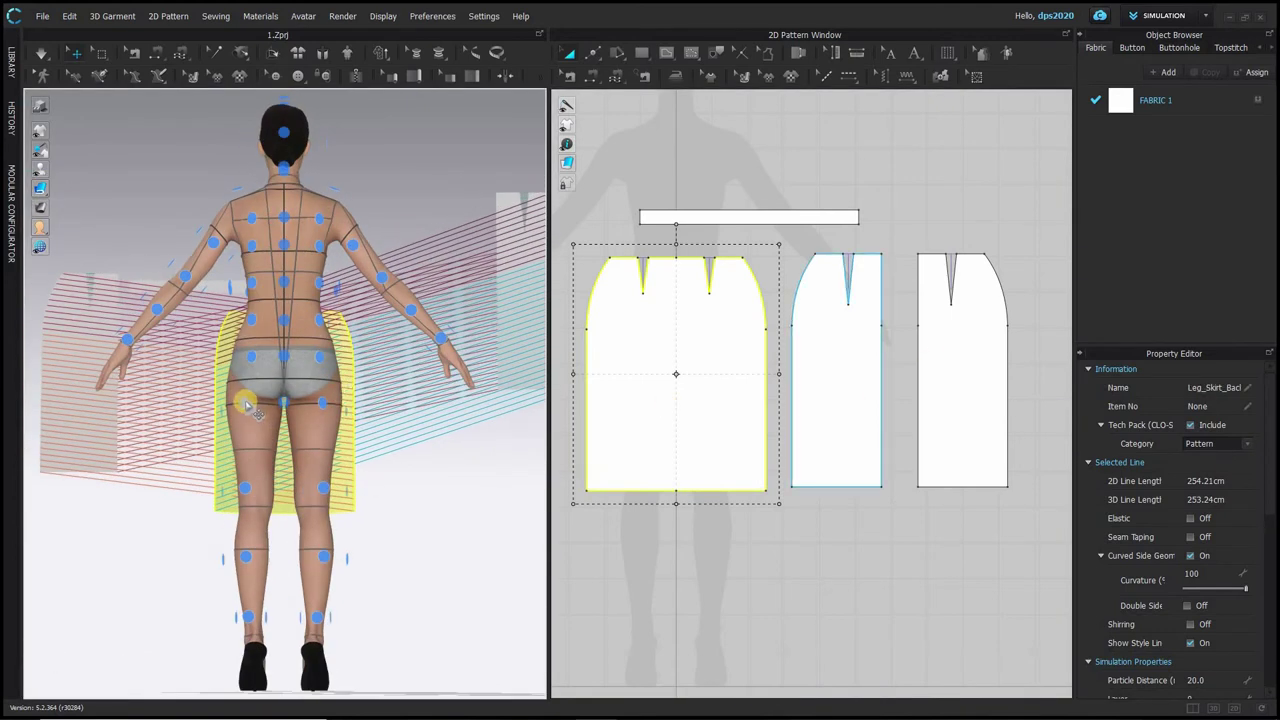
{"action": "left_click", "coordinate": [838, 372]}
{"action": "left_click", "coordinate": [247, 405]}
{"action": "left_click", "coordinate": [951, 375]}
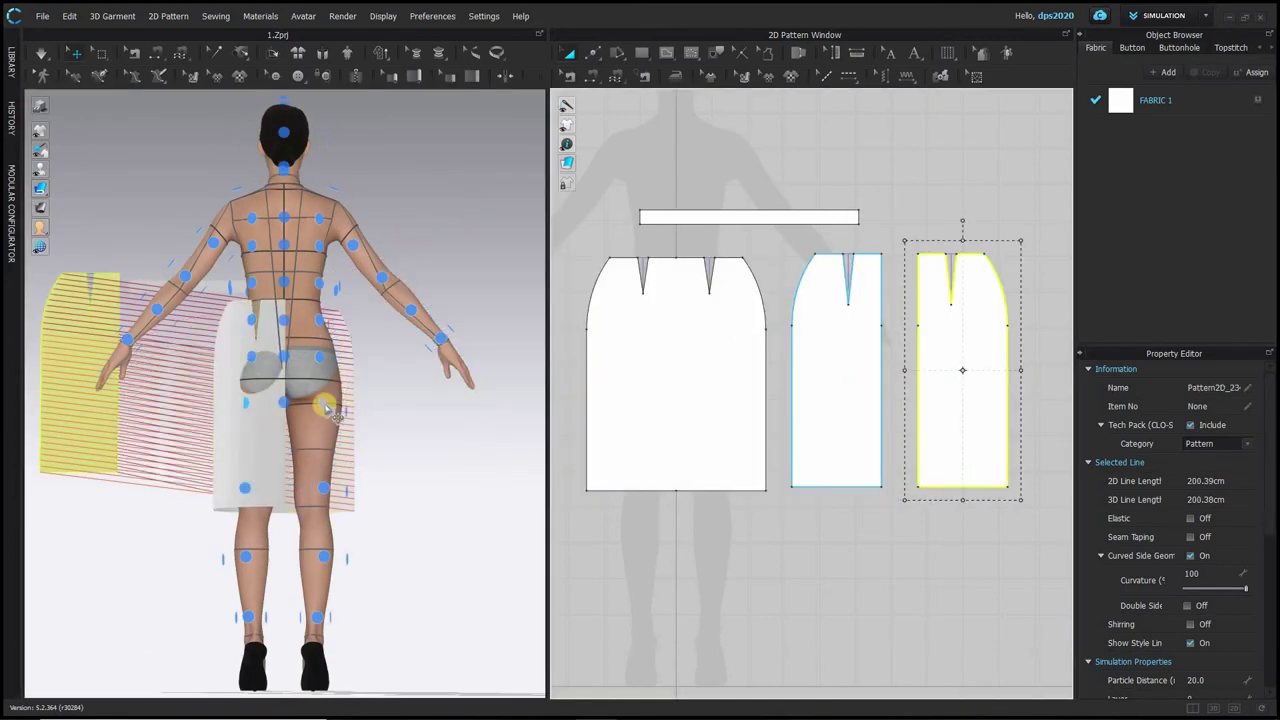
{"action": "right_click", "coordinate": [736, 457]}
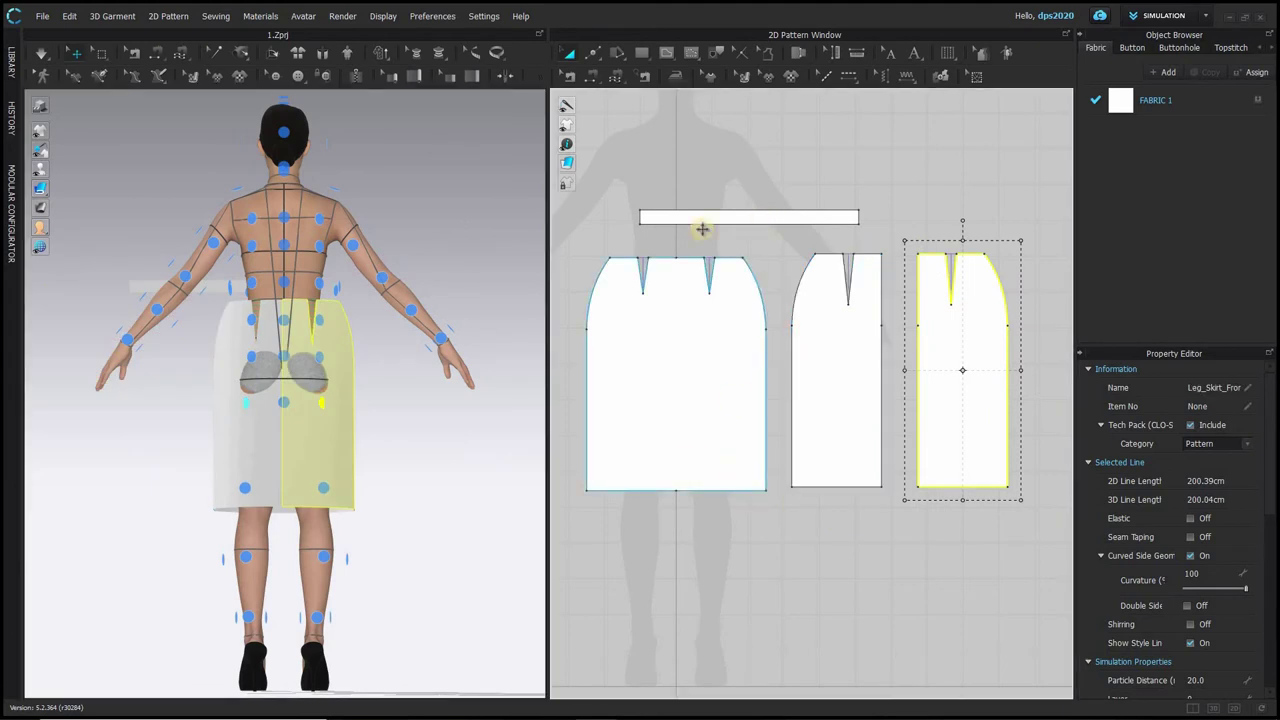
- Wrap the waistband around the avatar by placing it on the front waist arrangement point
{"action": "left_click", "coordinate": [688, 223]}
{"action": "right_click_drag", "start_coordinate": [296, 307], "coordinate": [522, 348]}
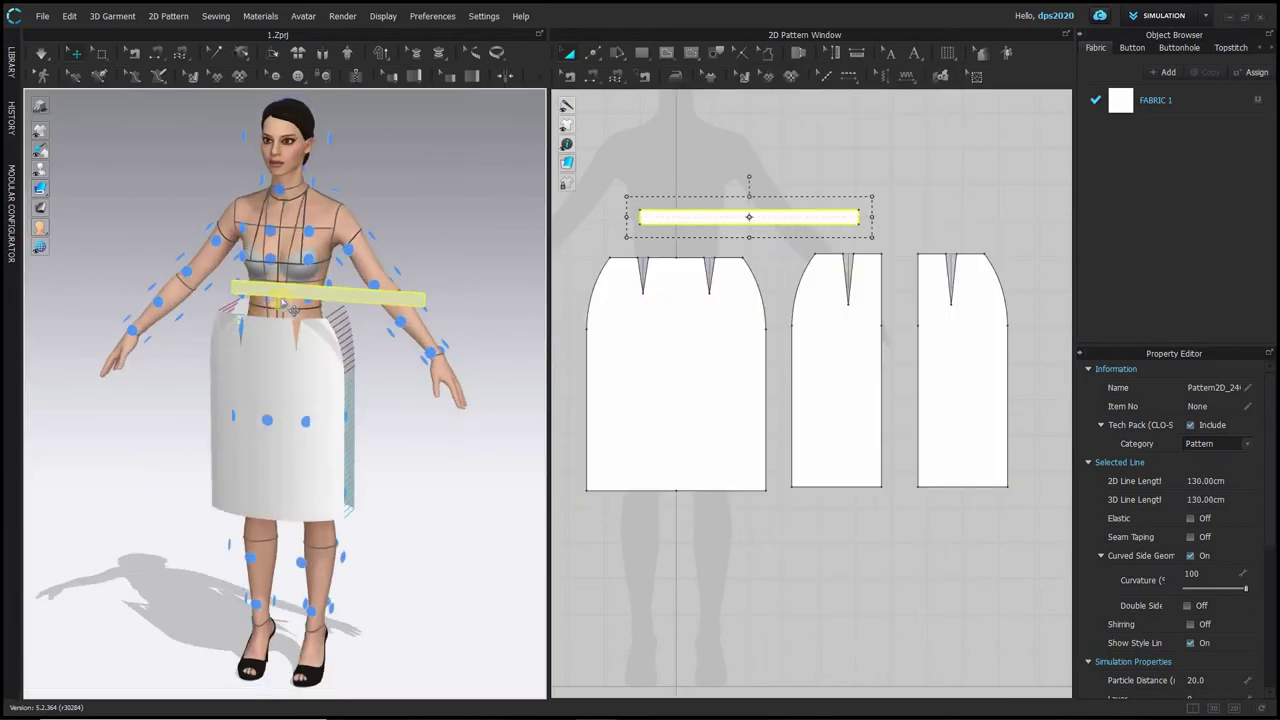
{"action": "left_click", "coordinate": [271, 304]}
- Raise the front piece's upper left side corner by about 0.5 cm, extending the line of the hip curve
{"action": "scroll", "coordinate": [712, 240], "scroll_direction": "up", "scroll_amount": 3}
{"action": "middle_click_drag", "start_coordinate": [645, 245], "coordinate": [900, 255]}
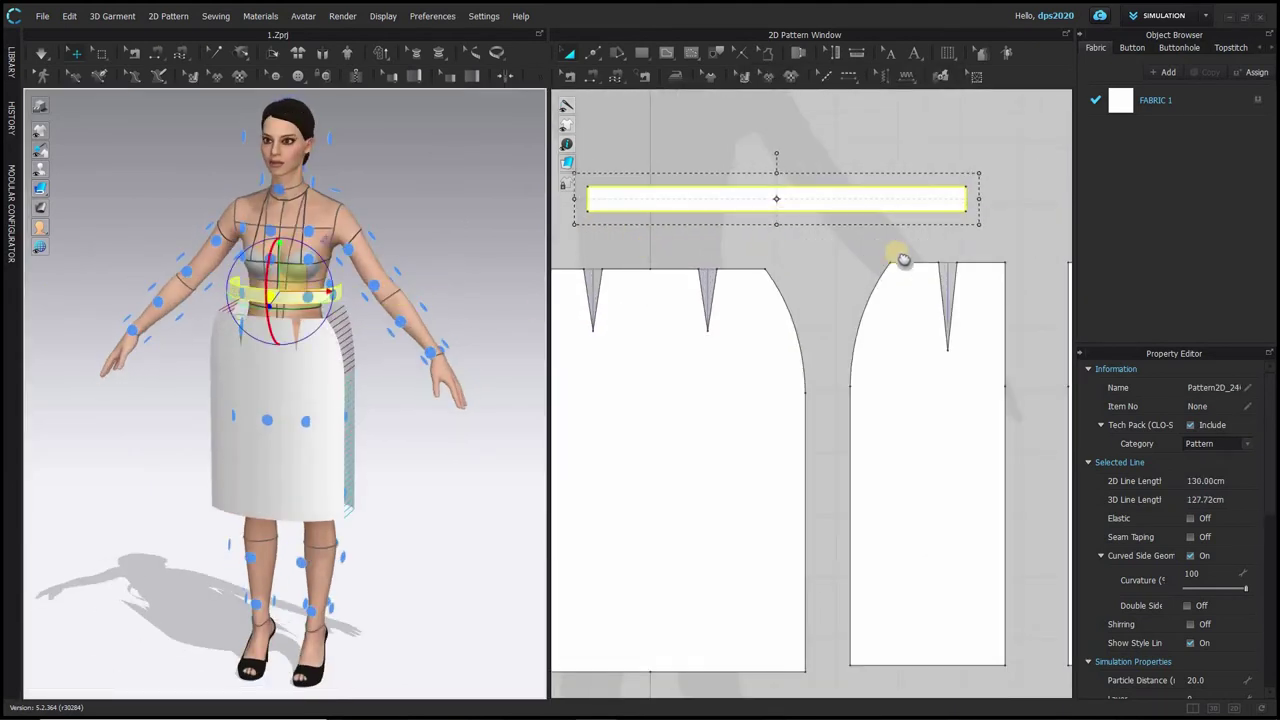
{"action": "left_click", "coordinate": [735, 385]}
{"action": "middle_click_drag", "start_coordinate": [772, 398], "coordinate": [632, 400]}
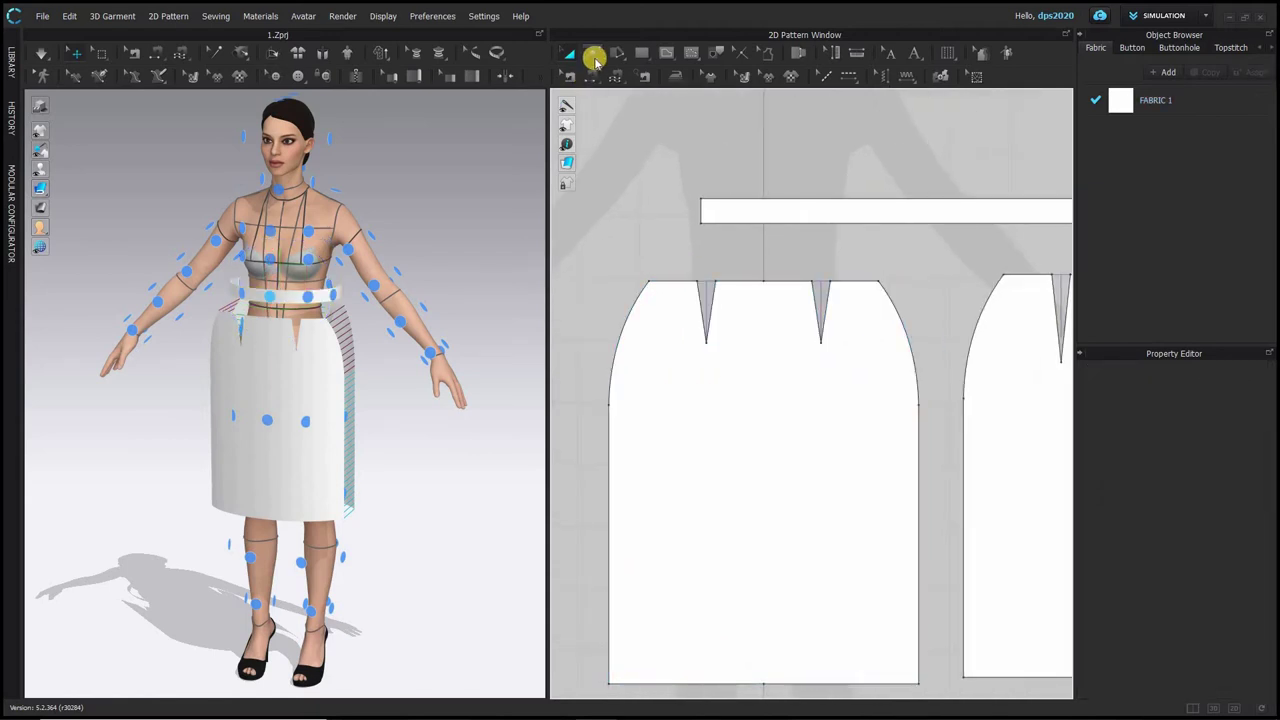
{"action": "scroll", "coordinate": [697, 376], "scroll_direction": "up", "scroll_amount": 4}
{"action": "middle_click_drag", "start_coordinate": [757, 279], "coordinate": [854, 428]}
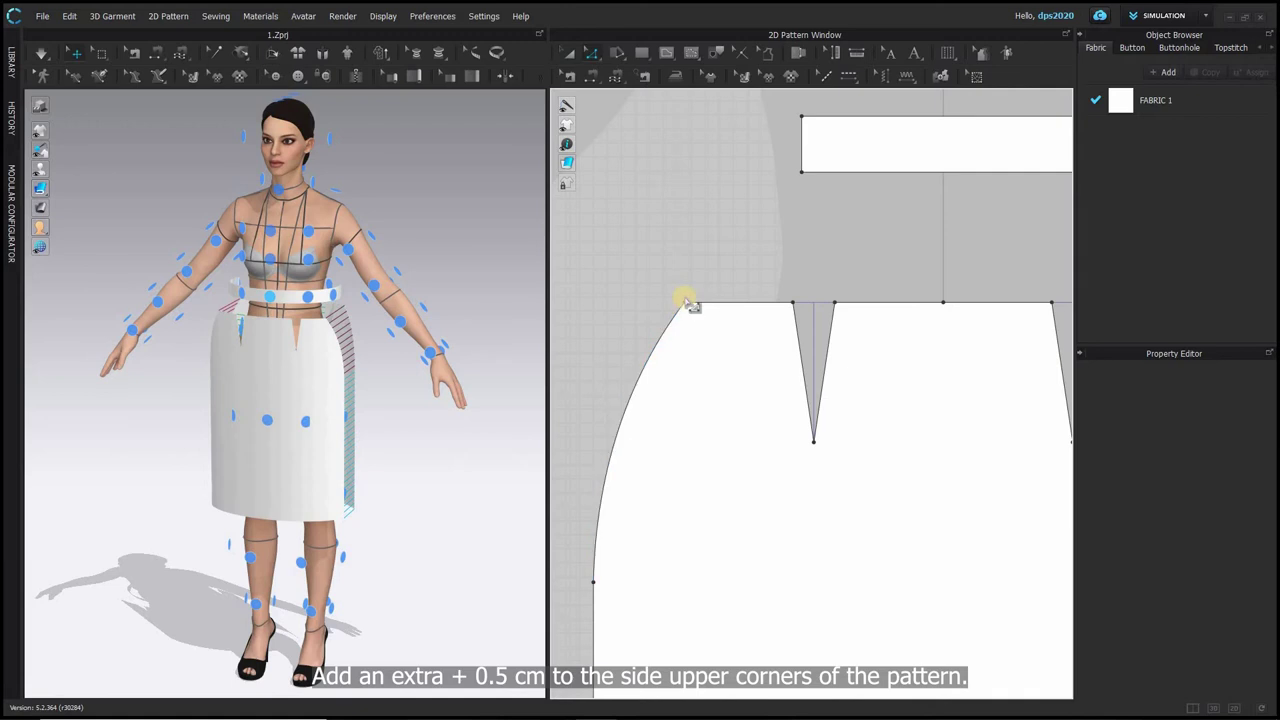
{"action": "left_click_drag", "start_coordinate": [685, 302], "coordinate": [684, 296]}
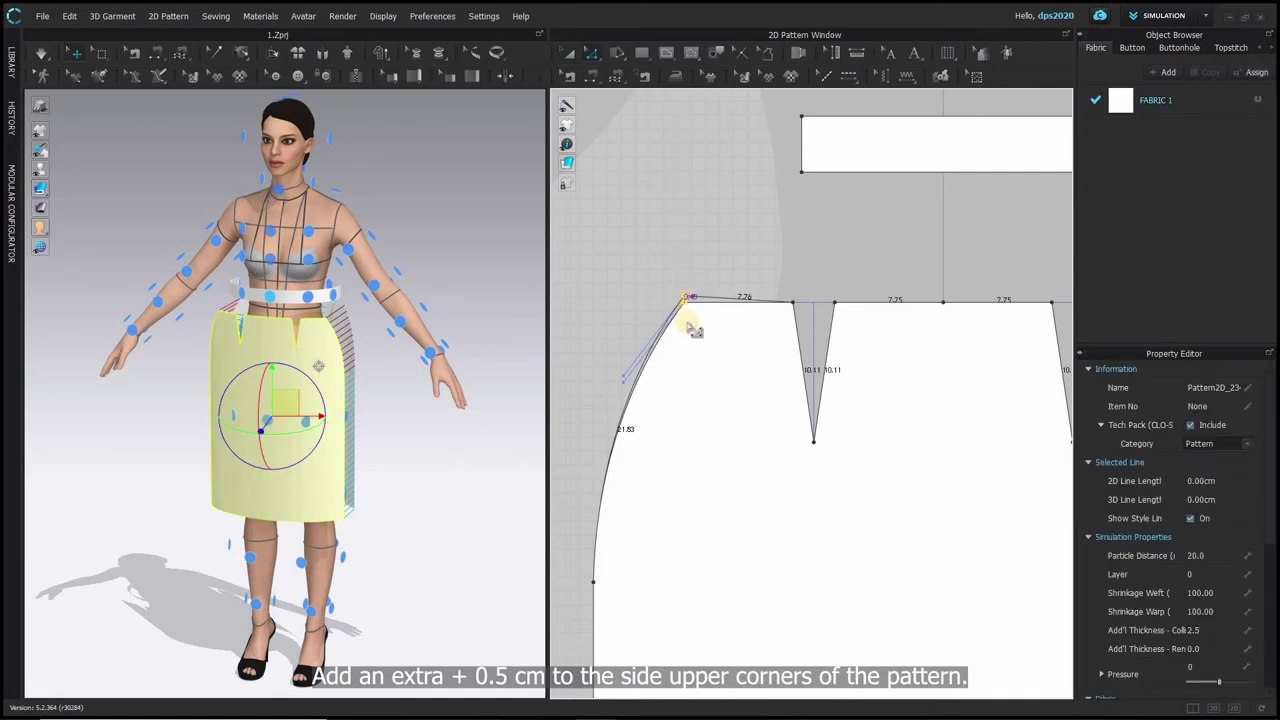
{"action": "scroll", "coordinate": [688, 300], "scroll_direction": "up", "scroll_amount": 5}
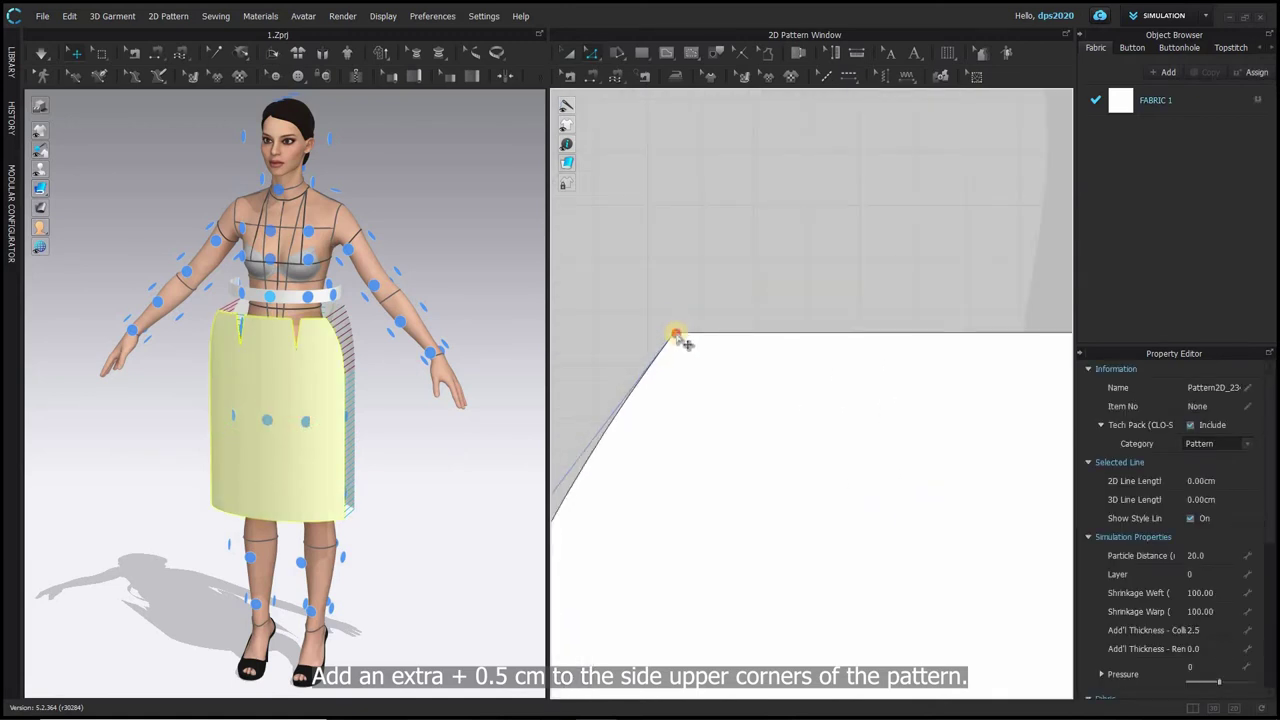
{"action": "left_click_drag", "start_coordinate": [687, 328], "coordinate": [677, 311]}
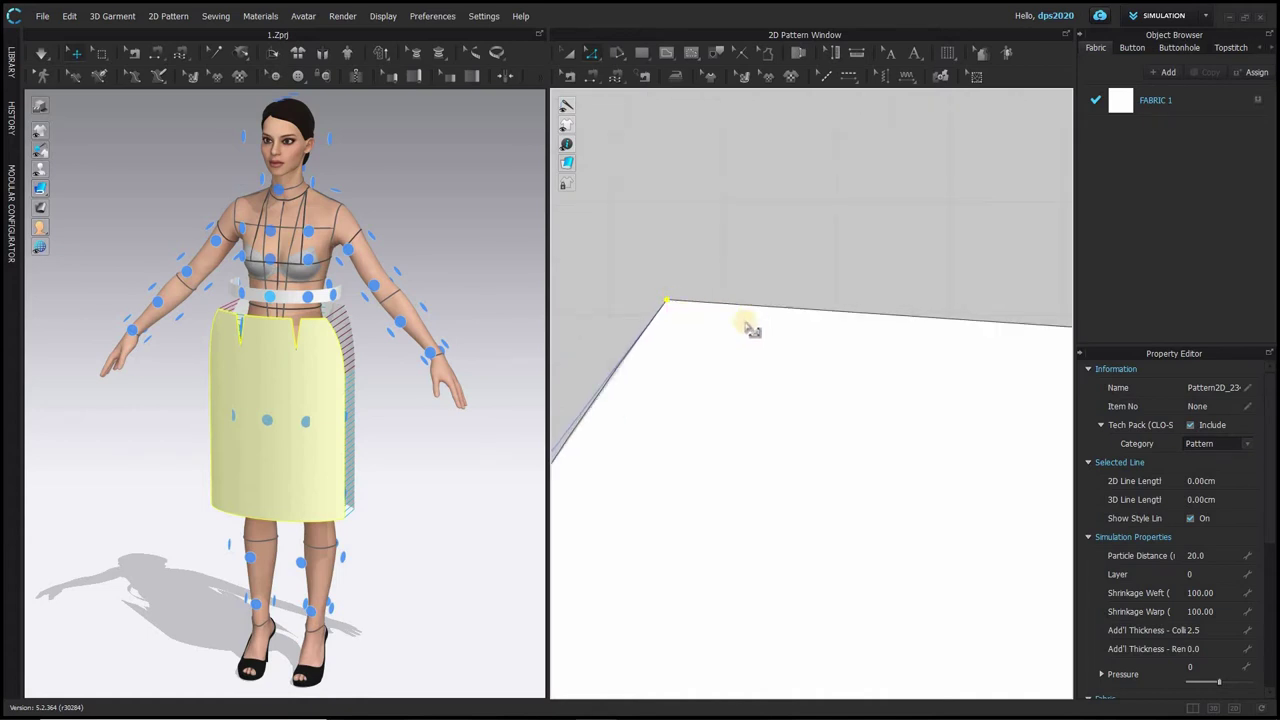
- Curve the waist segment between the front piece's raised left corner and the dart slightly downward
{"action": "scroll", "coordinate": [953, 491], "scroll_direction": "down", "scroll_amount": 4}
{"action": "middle_click_drag", "start_coordinate": [912, 494], "coordinate": [763, 467]}
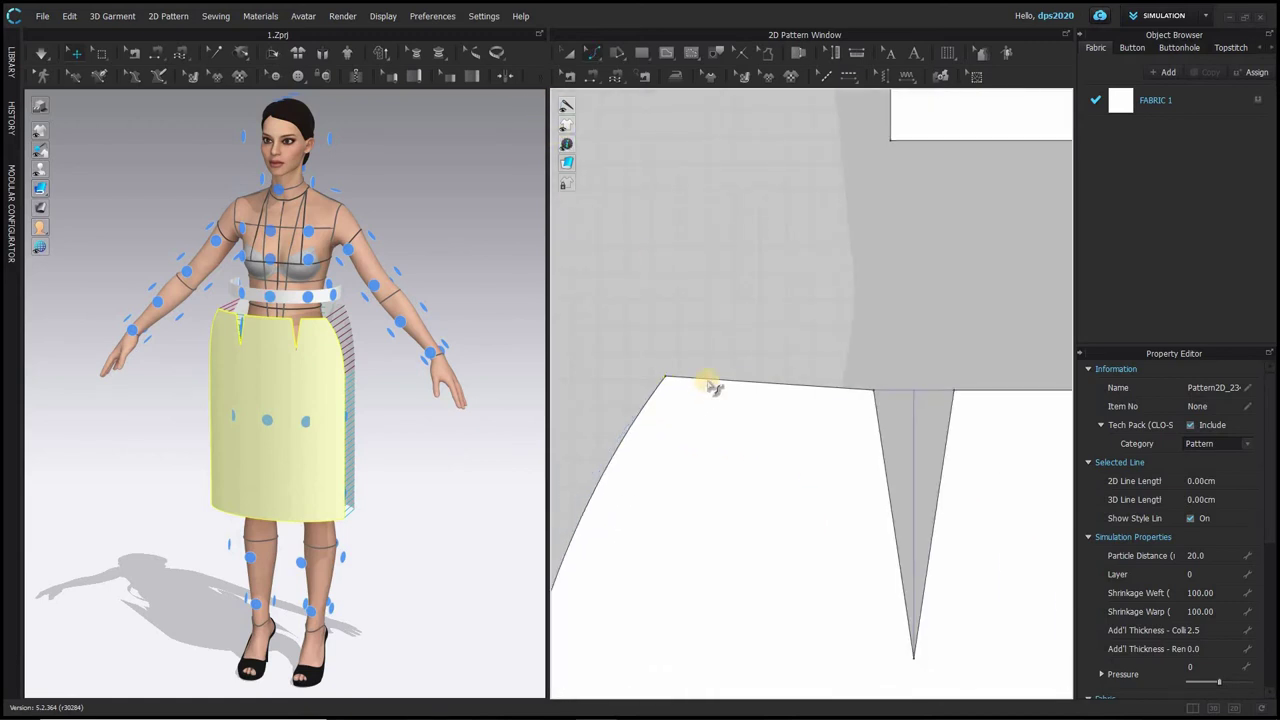
{"action": "left_click", "coordinate": [702, 391]}
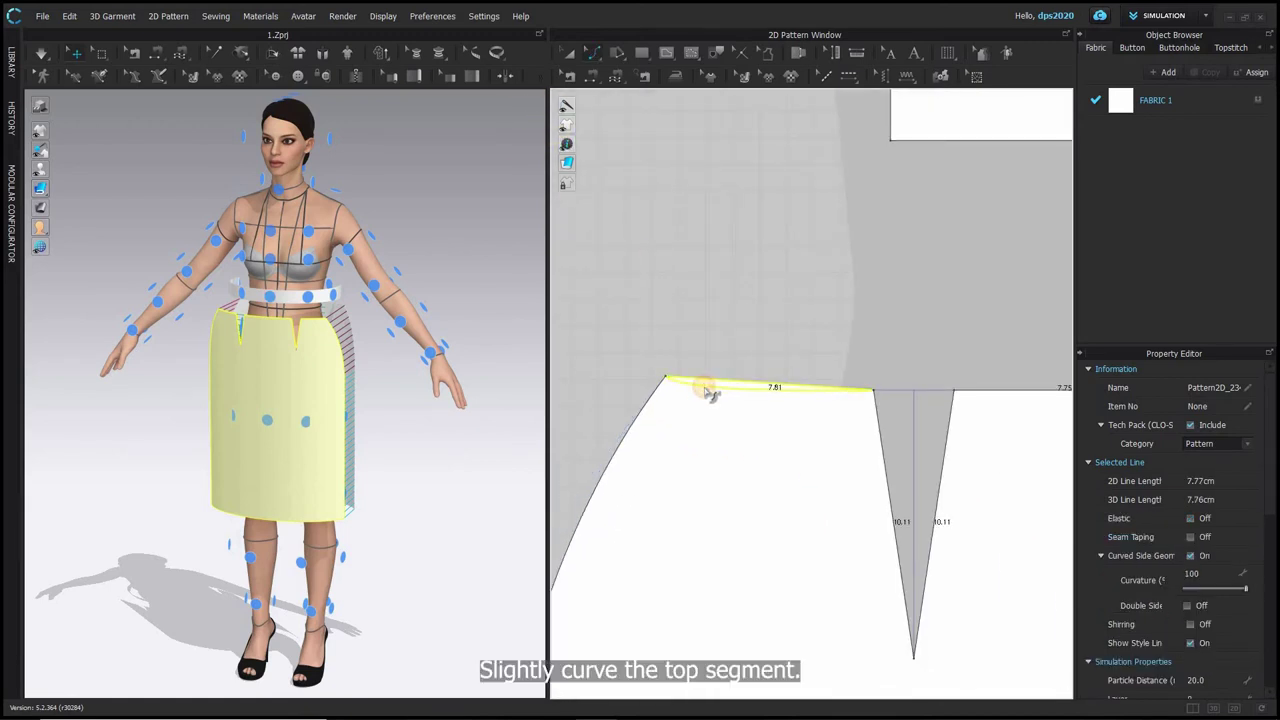
- Refine the curve of the front piece's left waist segment and raise its upper right side corner by about 0.5 cm
{"action": "left_click_drag", "start_coordinate": [708, 396], "coordinate": [742, 401]}
{"action": "scroll", "coordinate": [574, 457], "scroll_direction": "down", "scroll_amount": 4}
{"action": "scroll", "coordinate": [928, 446], "scroll_direction": "up", "scroll_amount": 3}
{"action": "scroll", "coordinate": [928, 331], "scroll_direction": "up", "scroll_amount": 4}
{"action": "left_click_drag", "start_coordinate": [931, 331], "coordinate": [933, 288]}
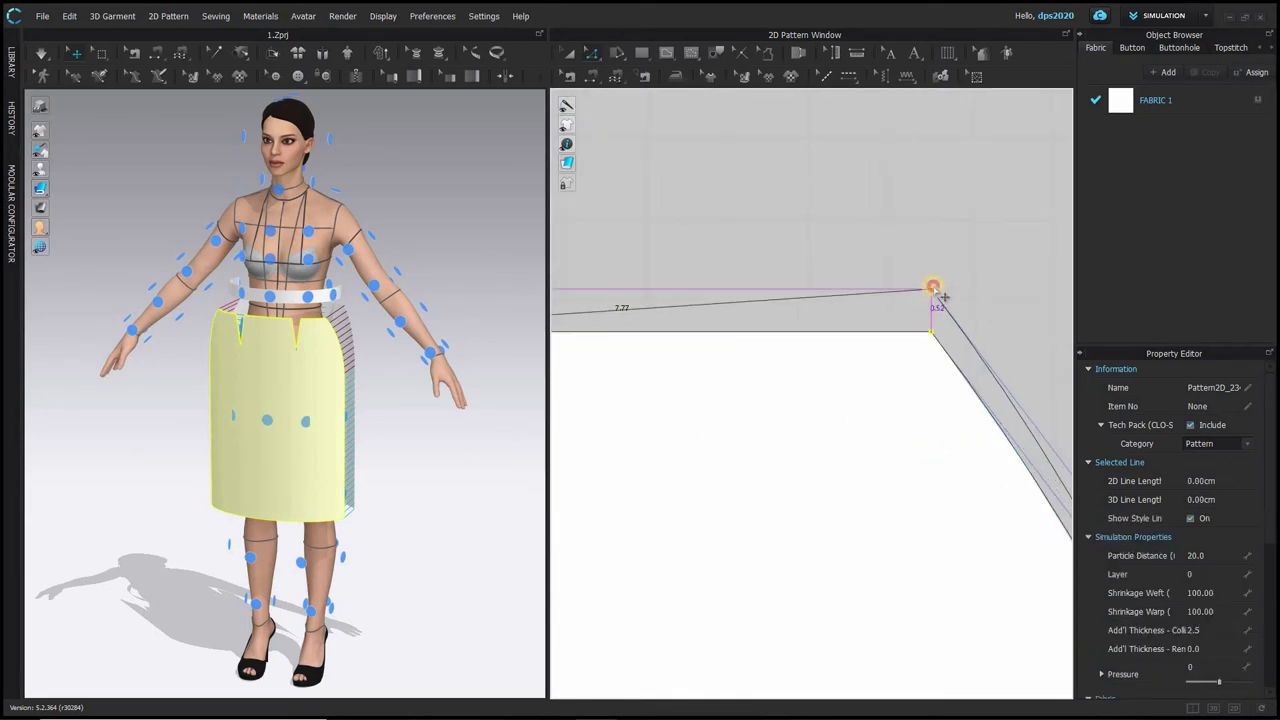
- Curve the waist segment between the front piece's right dart and raised right corner slightly downward
{"action": "scroll", "coordinate": [820, 329], "scroll_direction": "down", "scroll_amount": 2}
{"action": "left_click", "coordinate": [820, 333]}
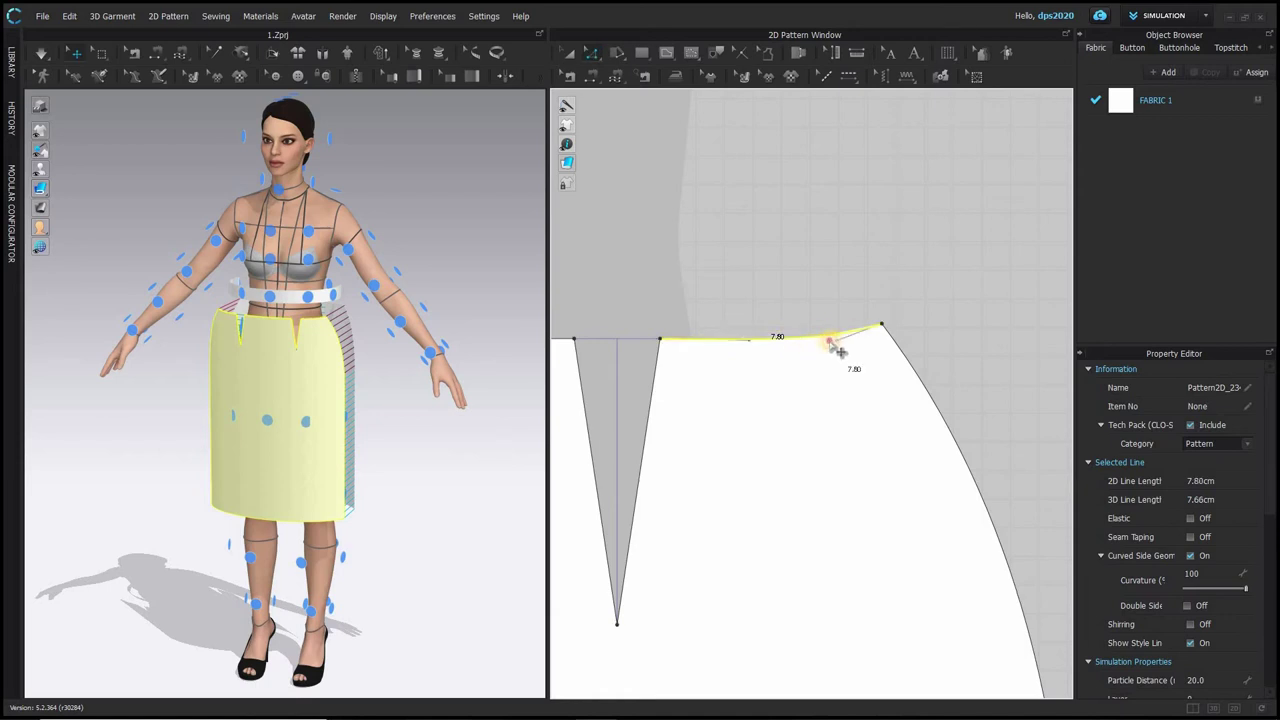
{"action": "left_click_drag", "start_coordinate": [829, 342], "coordinate": [806, 341]}
- Raise the upper left side corner of the left back piece slightly, extending the line of the hip curve
{"action": "scroll", "coordinate": [877, 371], "scroll_direction": "down", "scroll_amount": 5}
{"action": "middle_click_drag", "start_coordinate": [872, 423], "coordinate": [634, 392]}
{"action": "scroll", "coordinate": [655, 376], "scroll_direction": "up", "scroll_amount": 7}
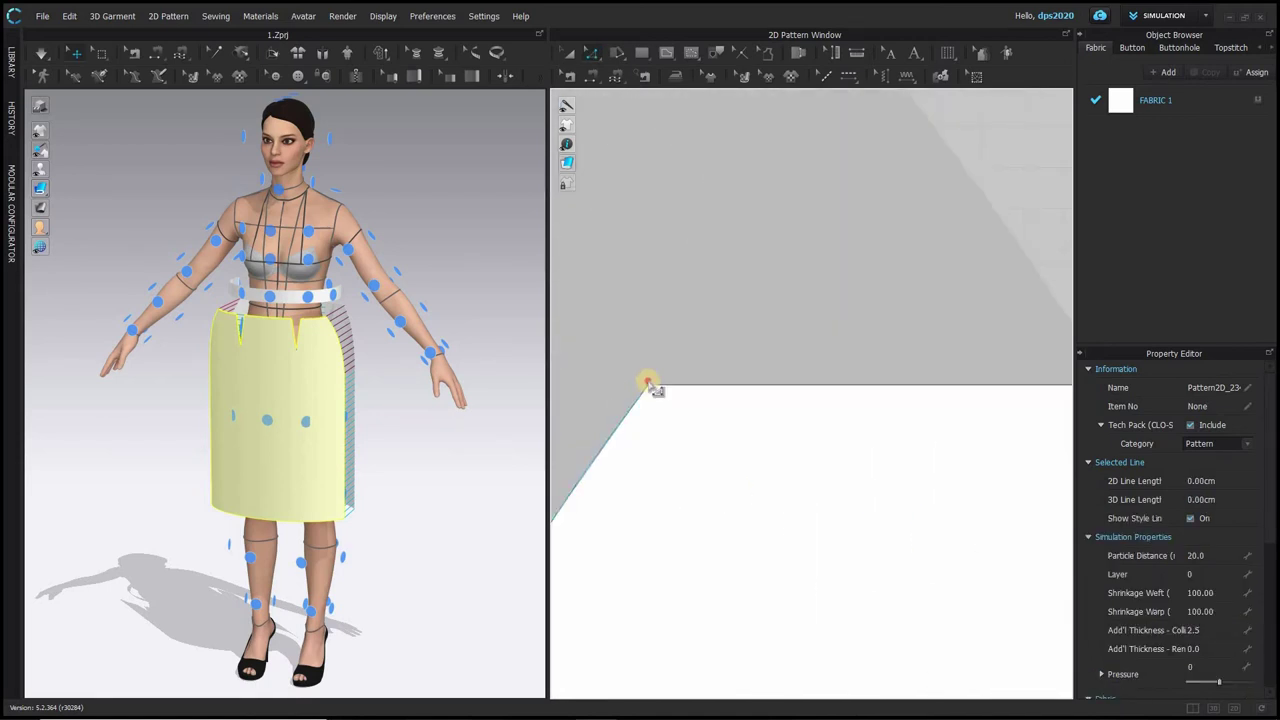
{"action": "left_click_drag", "start_coordinate": [648, 383], "coordinate": [647, 341]}
{"action": "scroll", "coordinate": [812, 372], "scroll_direction": "down", "scroll_amount": 4}
- Curve the waist segment between the left back piece's raised side corner and its dart slightly downward
{"action": "key", "text": "c"}
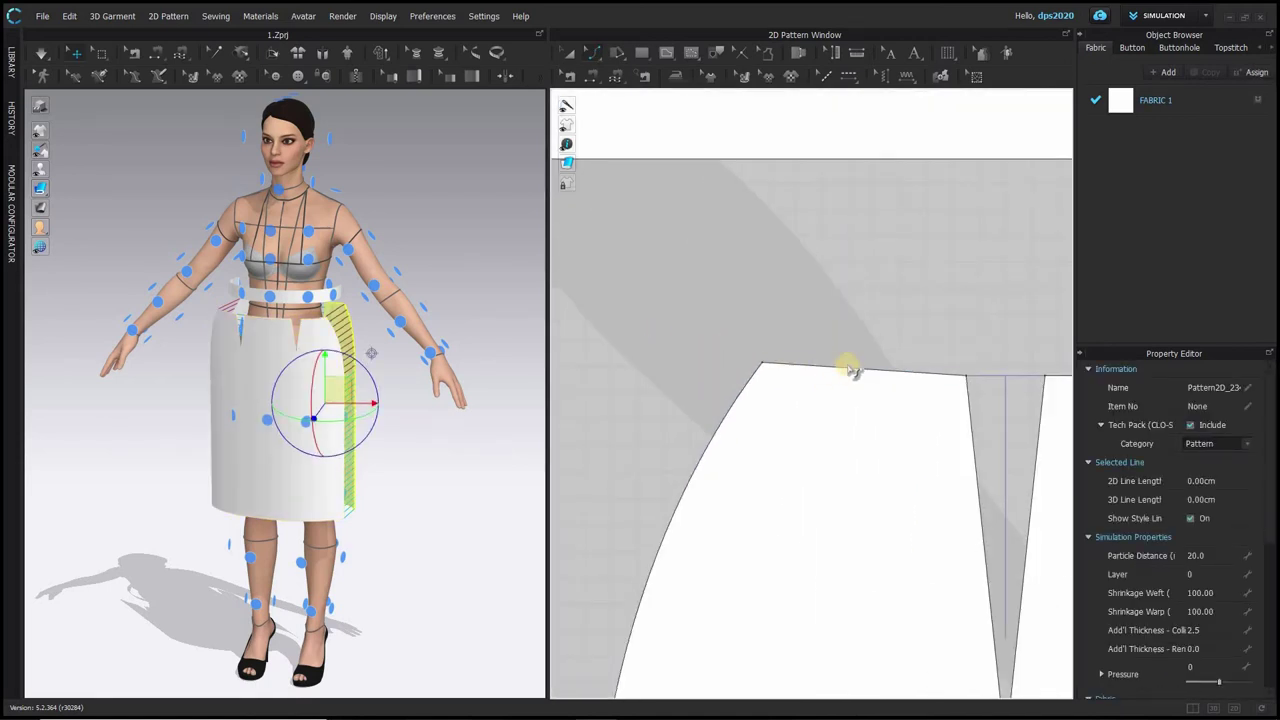
{"action": "left_click_drag", "start_coordinate": [850, 370], "coordinate": [845, 382]}
{"action": "key", "text": "z"}
{"action": "left_click", "coordinate": [858, 377]}
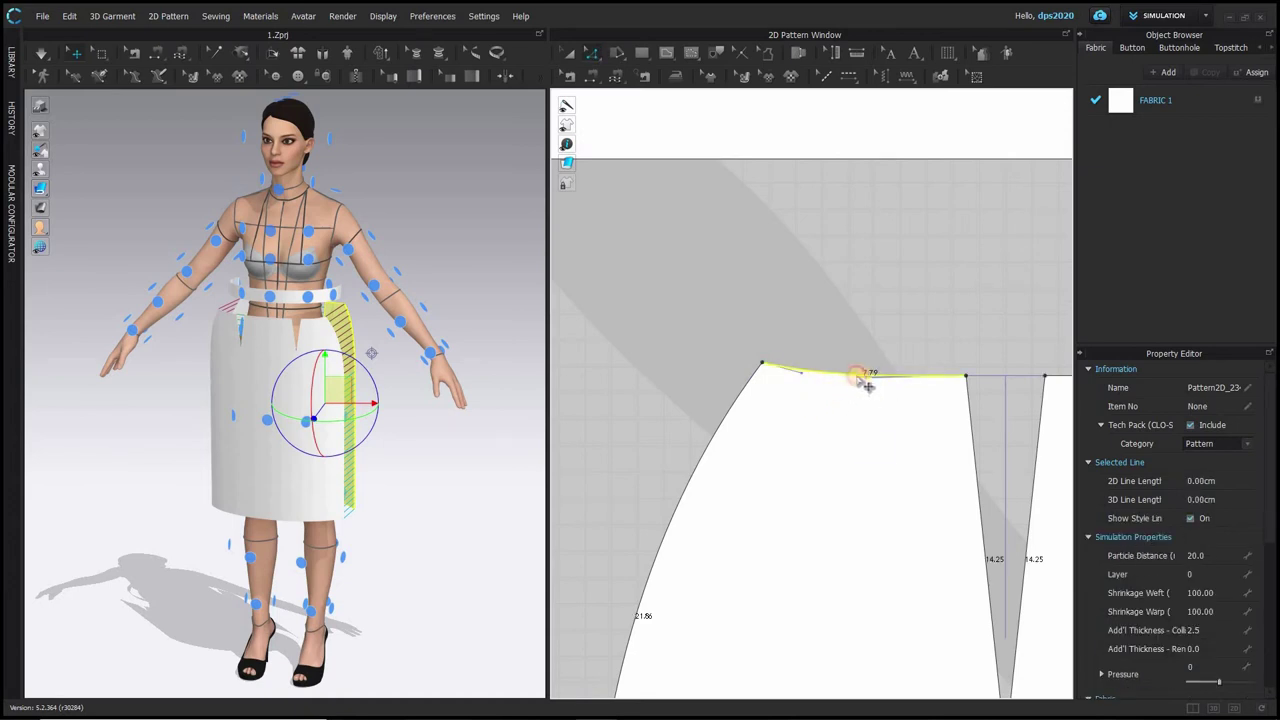
{"action": "scroll", "coordinate": [885, 382], "scroll_direction": "down", "scroll_amount": 2}
{"action": "scroll", "coordinate": [882, 383], "scroll_direction": "up", "scroll_amount": 8}
{"action": "left_click_drag", "start_coordinate": [804, 342], "coordinate": [770, 340]}
- Raise the upper right side corner of the right back piece slightly, in line with the hip curve
{"action": "scroll", "coordinate": [858, 402], "scroll_direction": "down", "scroll_amount": 6}
{"action": "scroll", "coordinate": [756, 410], "scroll_direction": "down", "scroll_amount": 4}
{"action": "scroll", "coordinate": [847, 387], "scroll_direction": "up", "scroll_amount": 5}
{"action": "scroll", "coordinate": [849, 388], "scroll_direction": "down", "scroll_amount": 3}
{"action": "scroll", "coordinate": [974, 341], "scroll_direction": "up", "scroll_amount": 6}
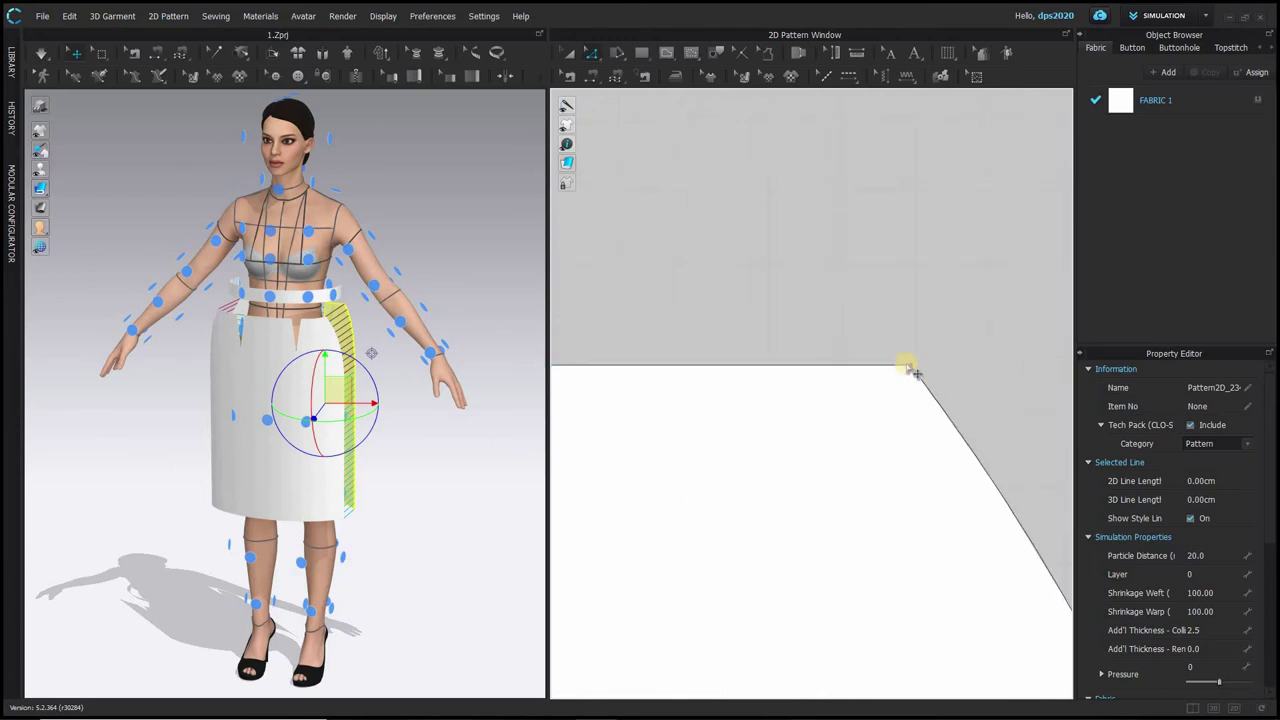
{"action": "left_click_drag", "start_coordinate": [911, 366], "coordinate": [912, 329]}
- Curve the waist segment between the right back piece's dart and its raised side corner slightly downward
{"action": "scroll", "coordinate": [860, 380], "scroll_direction": "down", "scroll_amount": 4}
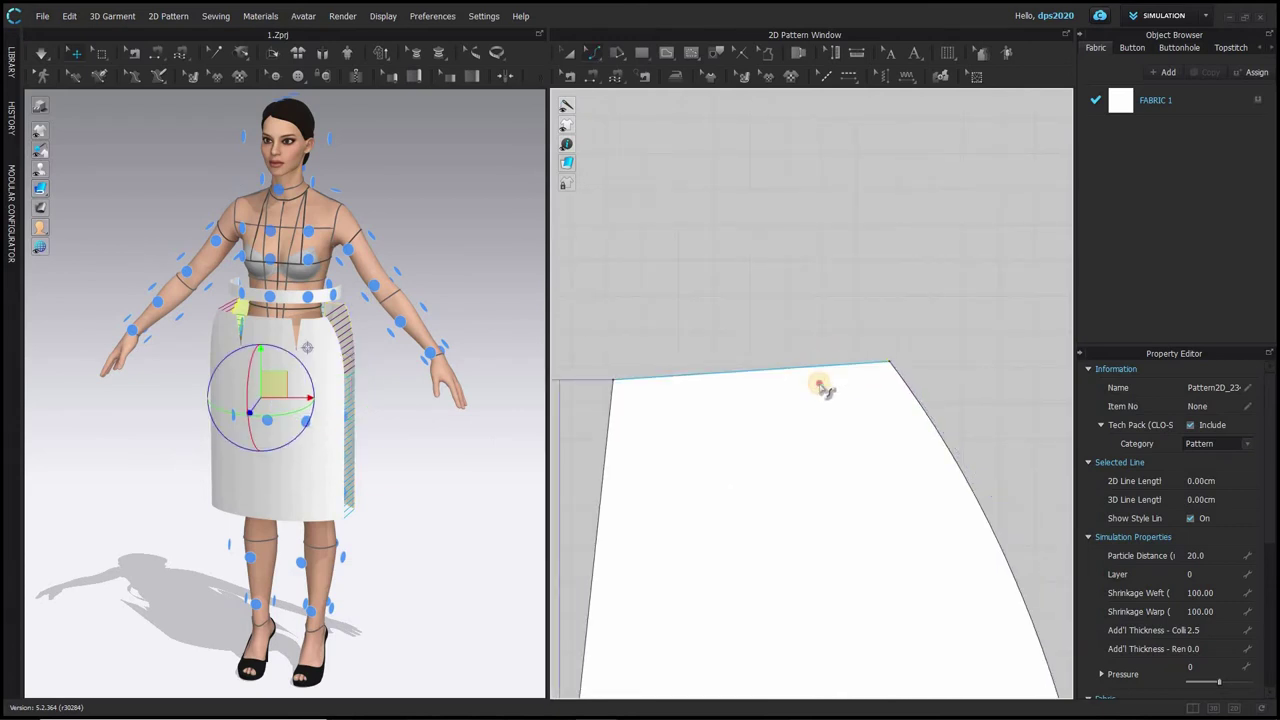
{"action": "left_click", "coordinate": [810, 377]}
{"action": "key", "text": "z"}
{"action": "left_click_drag", "start_coordinate": [785, 383], "coordinate": [824, 379]}
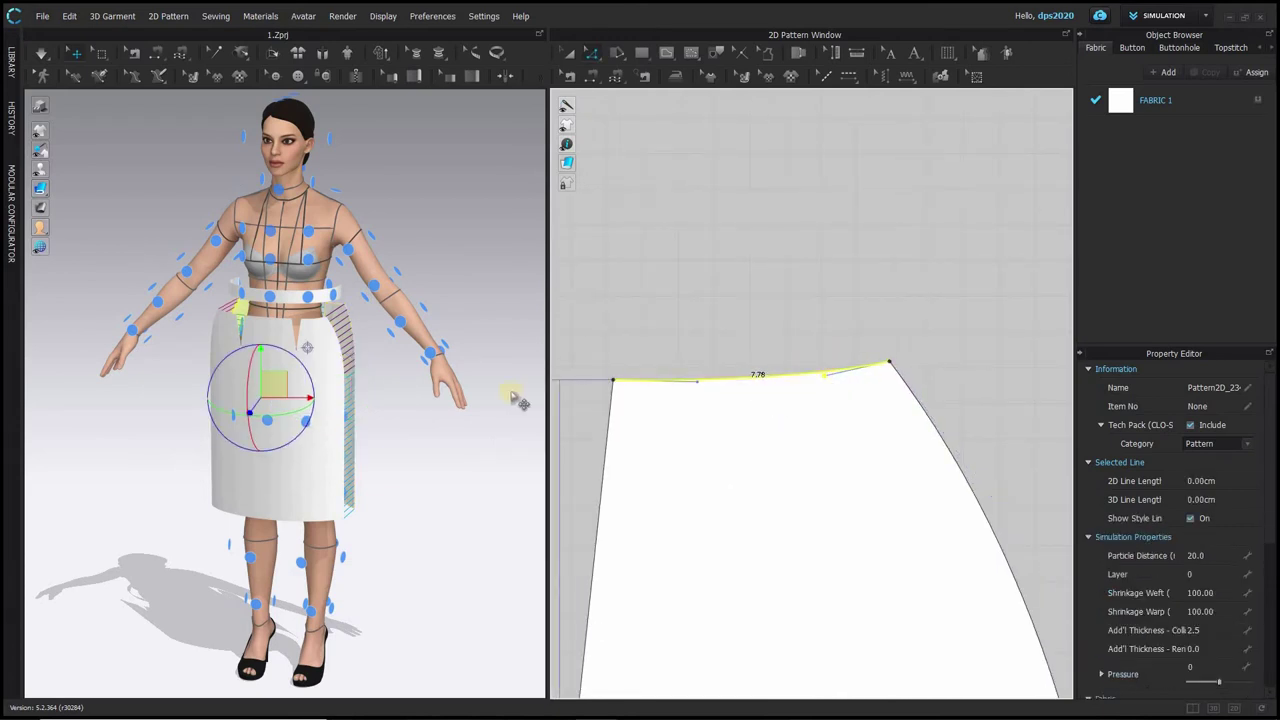
- Define the waistband's full lower edge as the first side of an M:N Free Sewing seam
{"action": "scroll", "coordinate": [365, 395], "scroll_direction": "up", "scroll_amount": 1}
{"action": "scroll", "coordinate": [705, 367], "scroll_direction": "up", "scroll_amount": 4}
{"action": "scroll", "coordinate": [717, 379], "scroll_direction": "down", "scroll_amount": 11}
{"action": "middle_click_drag", "start_coordinate": [800, 397], "coordinate": [1041, 417]}
{"action": "left_click", "coordinate": [615, 78]}
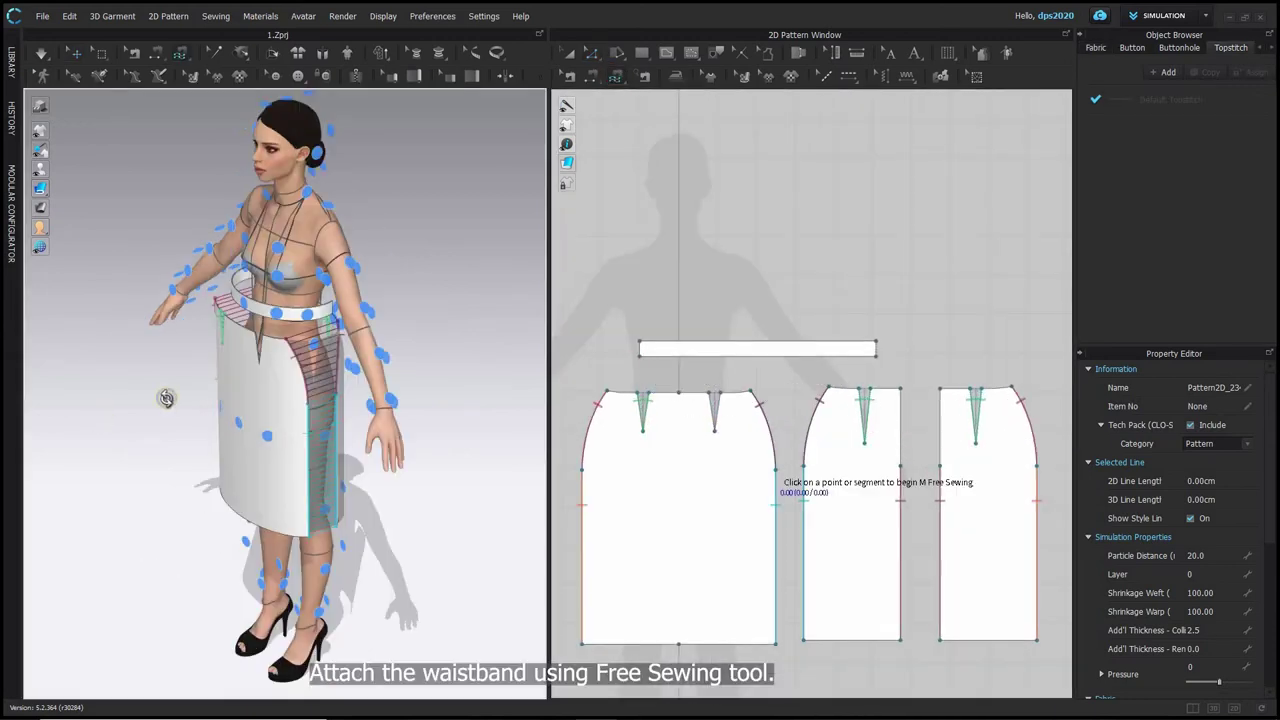
{"action": "right_click_drag", "start_coordinate": [167, 399], "coordinate": [217, 366]}
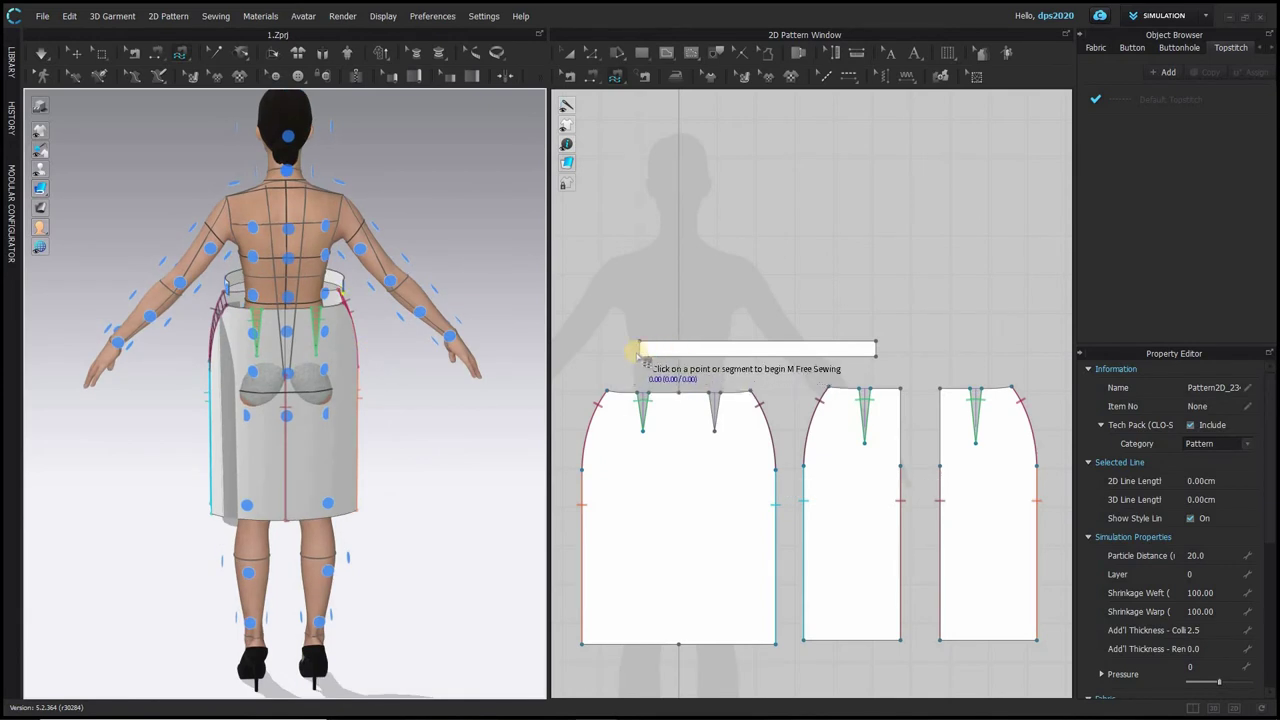
{"action": "left_click", "coordinate": [641, 356]}
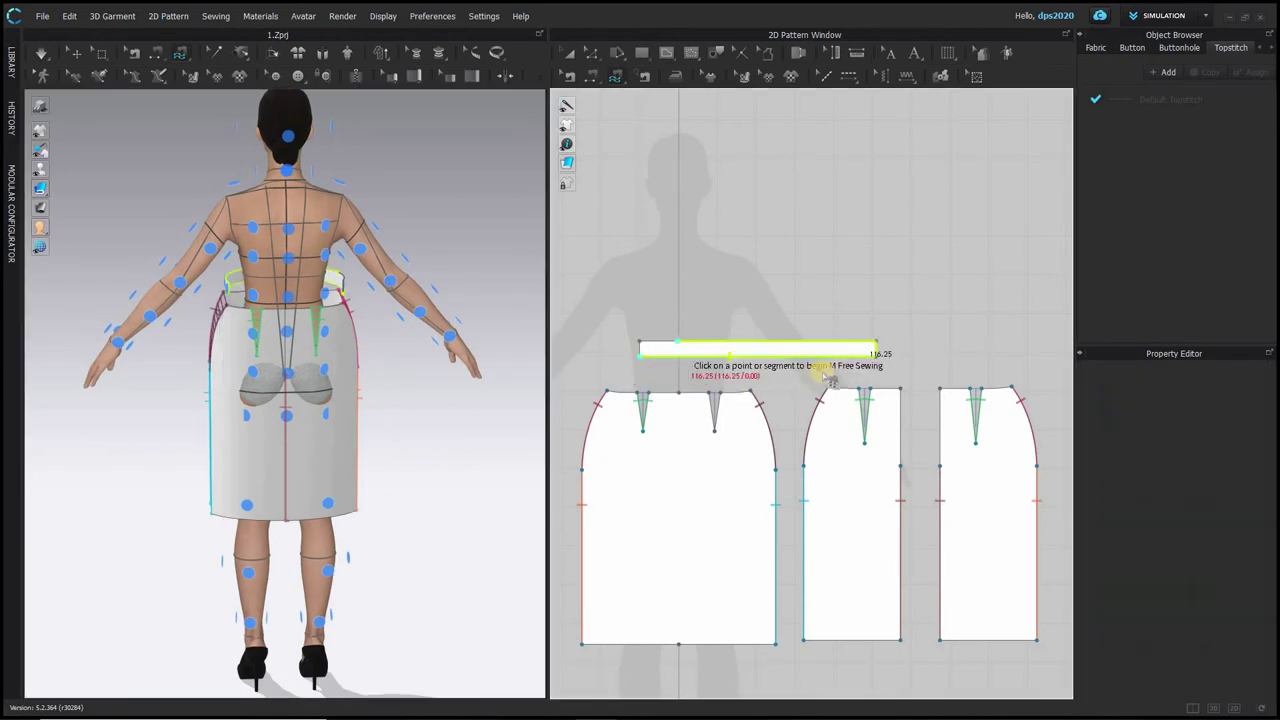
{"action": "left_click", "coordinate": [877, 357]}
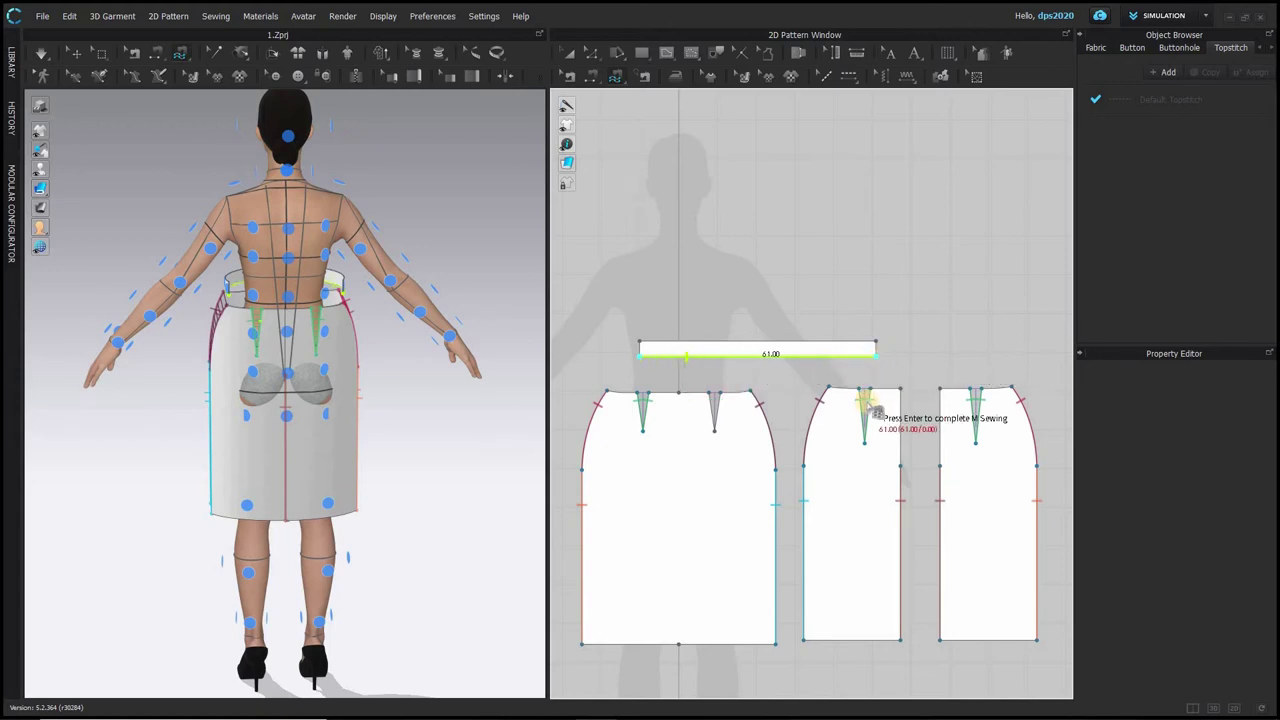
{"action": "key", "text": "Return"}
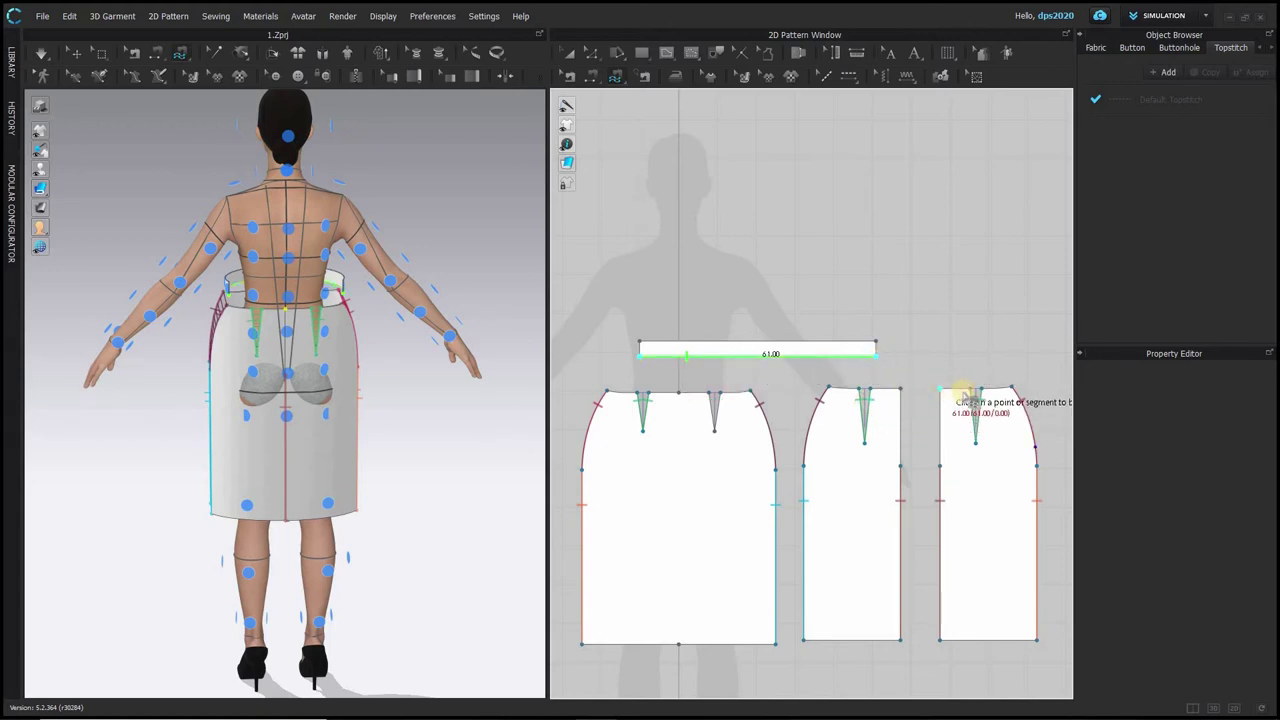
- Sew the waistband to the waist segments of the right back, front and left back pieces in that order, skipping the dart openings
{"action": "left_click", "coordinate": [1012, 387]}
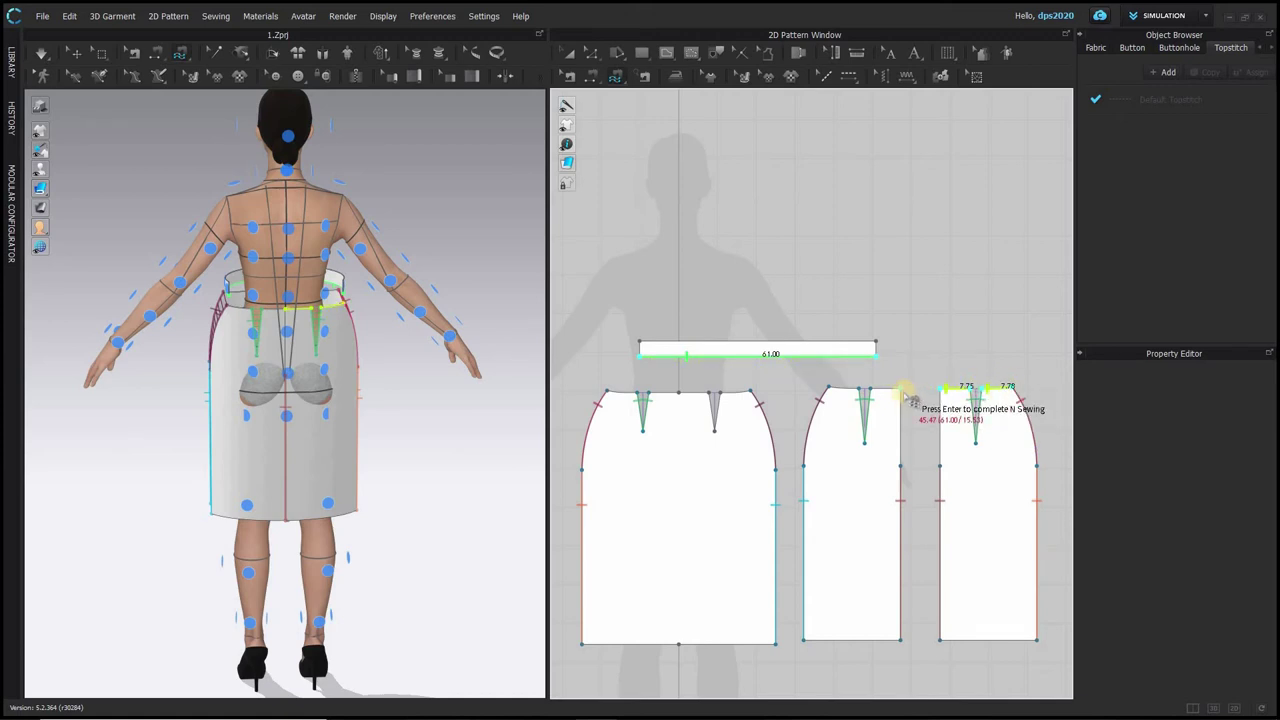
{"action": "left_click", "coordinate": [607, 391]}
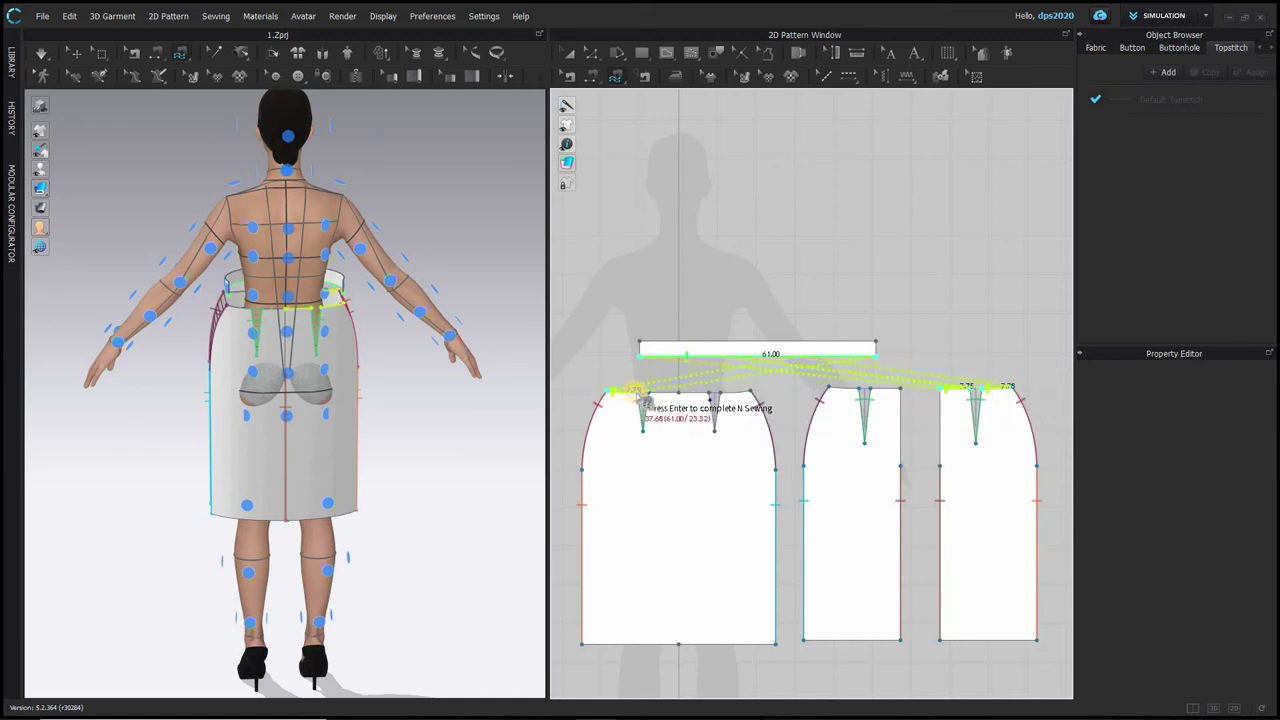
{"action": "left_click", "coordinate": [649, 392]}
{"action": "left_click", "coordinate": [709, 392]}
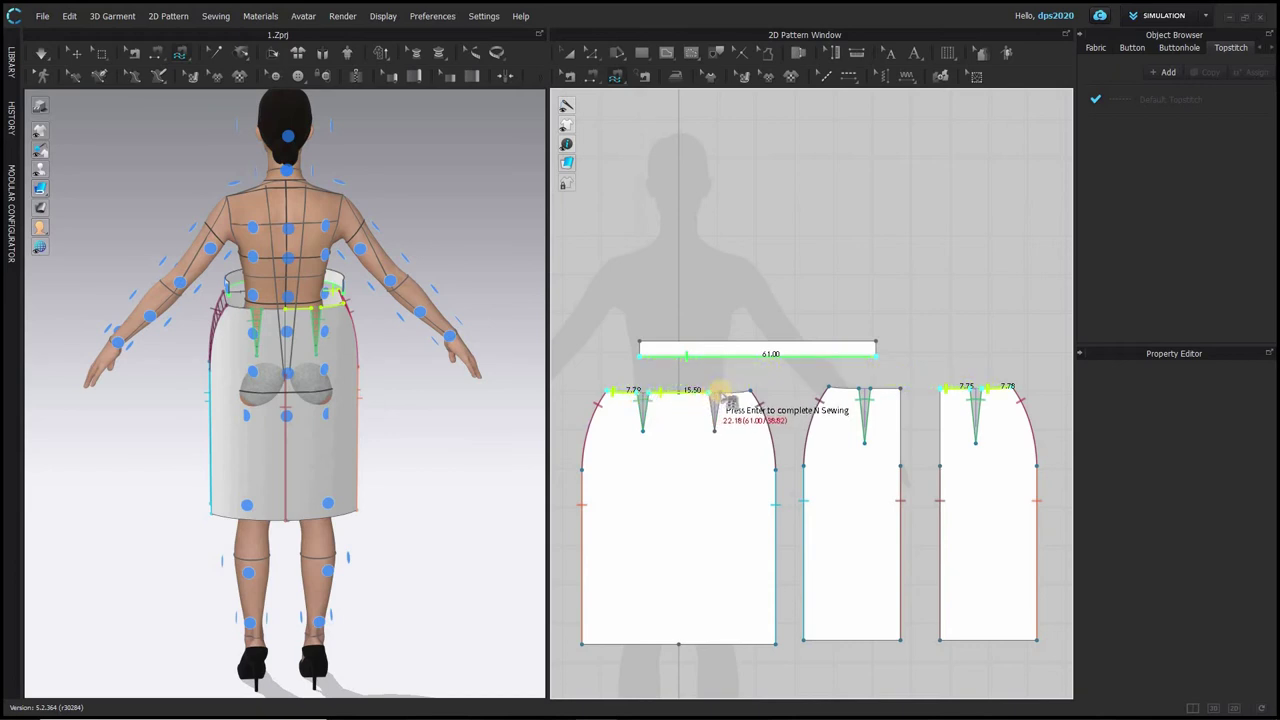
{"action": "left_click", "coordinate": [720, 392]}
{"action": "left_click", "coordinate": [755, 391]}
{"action": "left_click", "coordinate": [829, 387]}
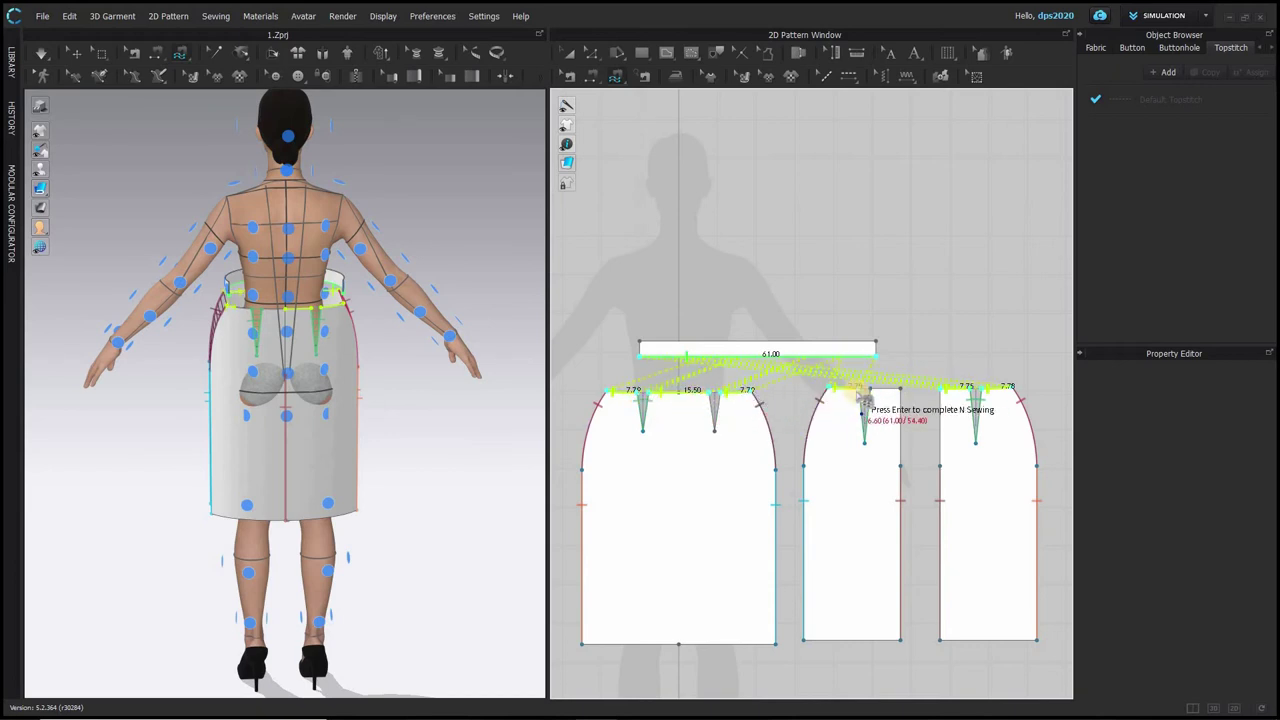
{"action": "left_click", "coordinate": [859, 388]}
{"action": "left_click", "coordinate": [871, 388]}
{"action": "left_click", "coordinate": [899, 388]}
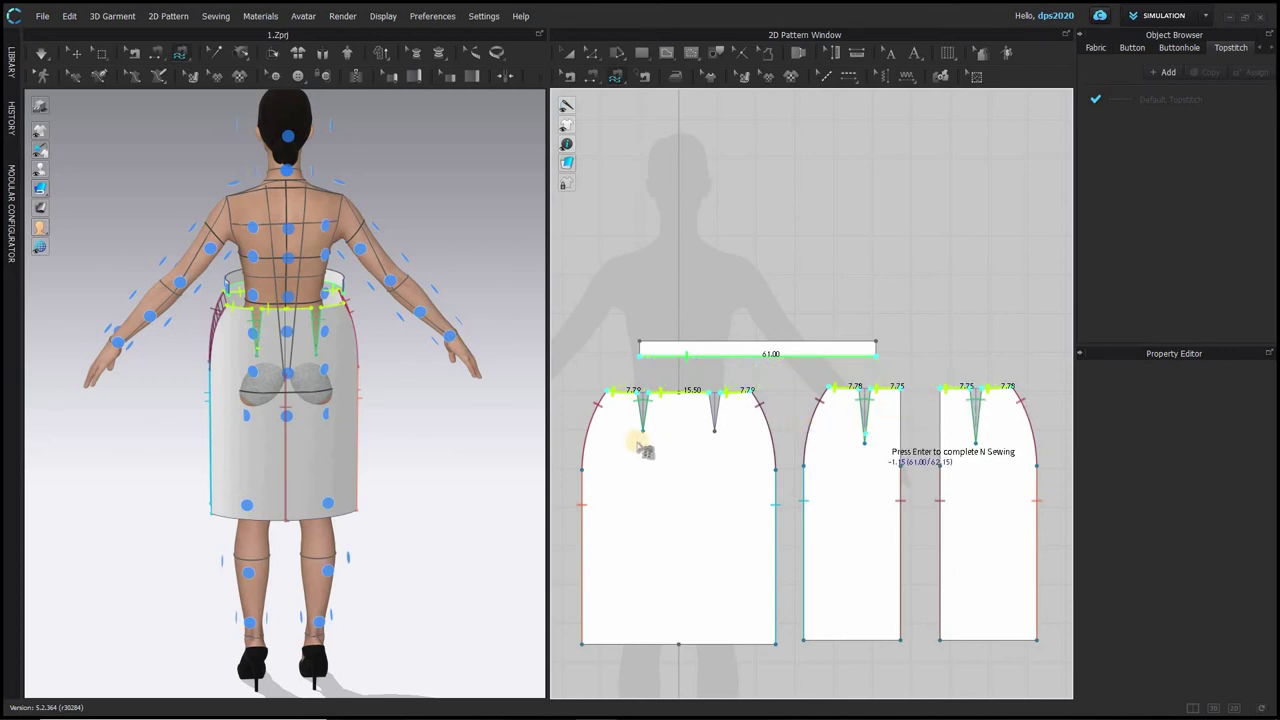
{"action": "key", "text": "Return"}
- Simulate the sewn skirt to drape it on the avatar, and stop the simulation
{"action": "key", "text": "space"}
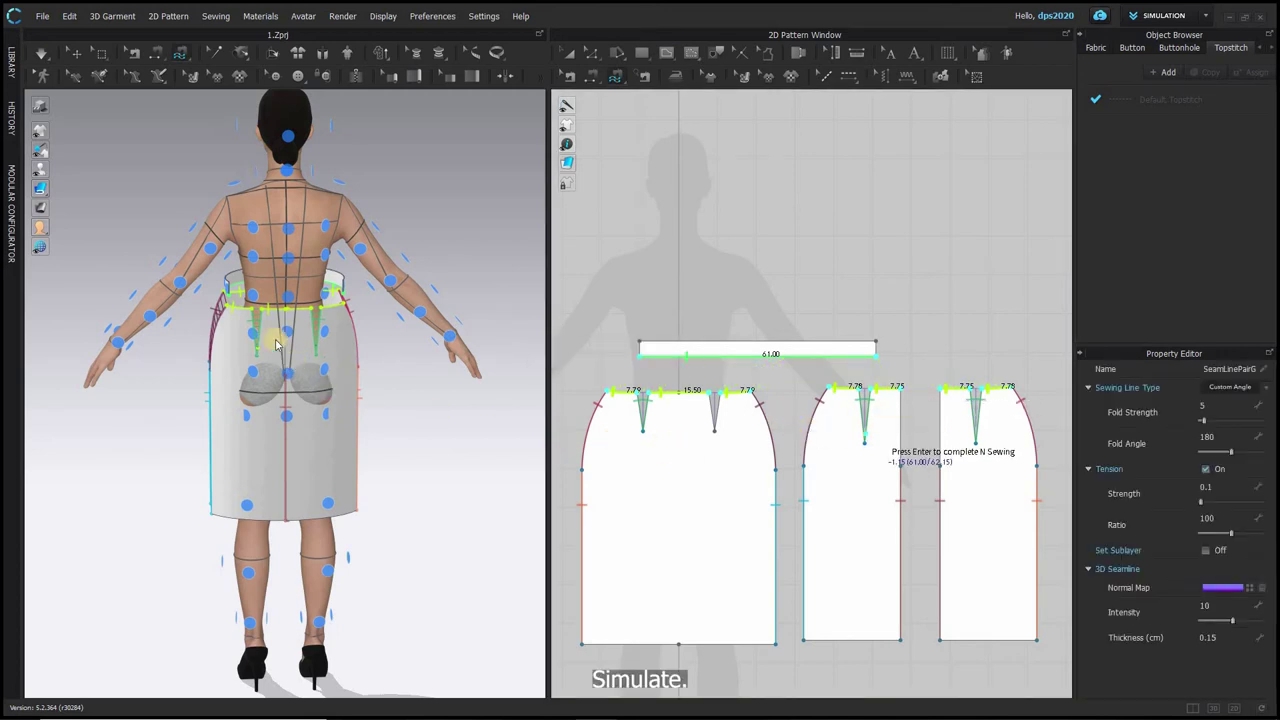
{"action": "right_click_drag", "start_coordinate": [254, 333], "coordinate": [305, 371]}
{"action": "key", "text": "space"}
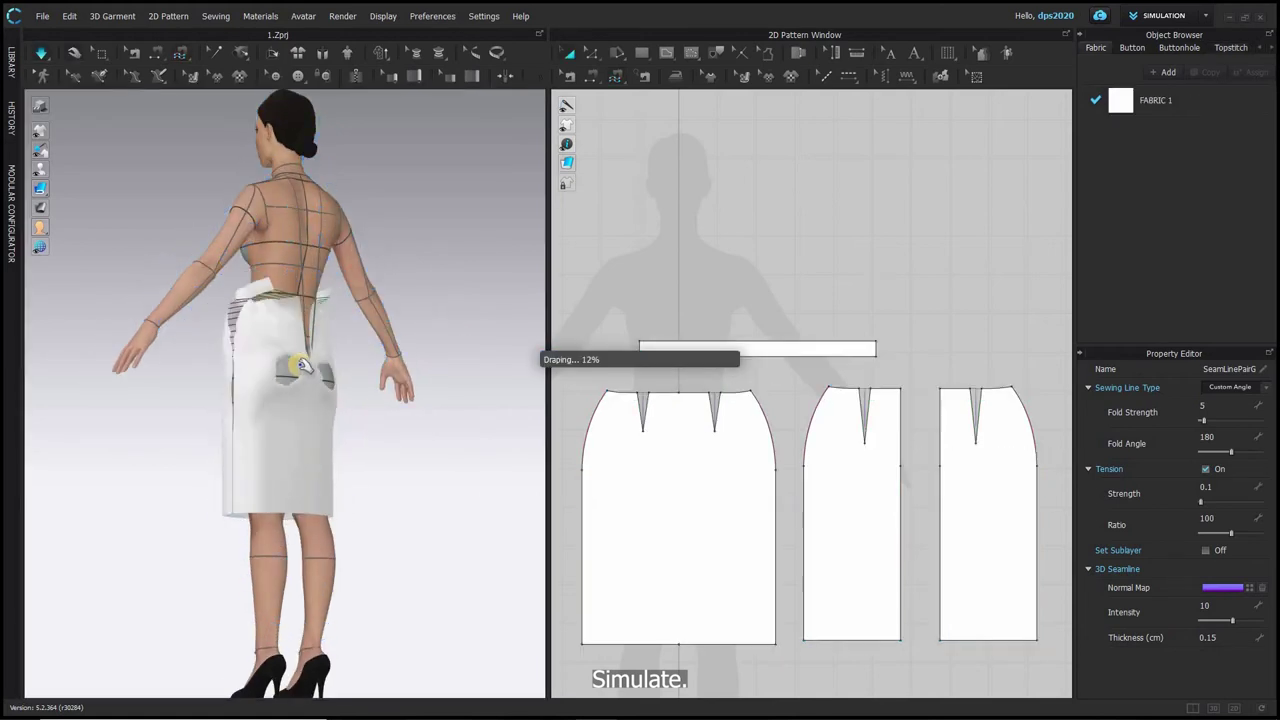
{"action": "key", "text": "space"}
{"action": "right_click_drag", "start_coordinate": [203, 423], "coordinate": [254, 419]}
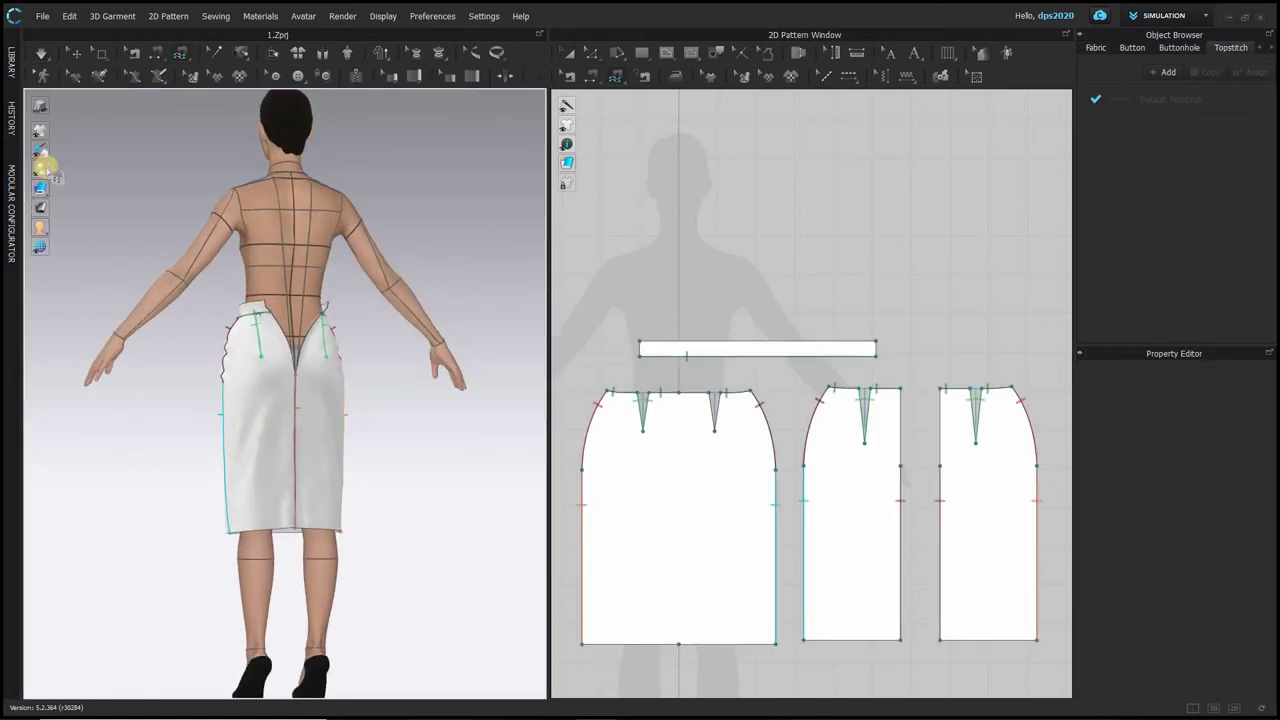
- Hide the measurement lines drawn on the avatar's body
{"action": "mouse_move", "coordinate": [42, 168]}
{"action": "left_click", "coordinate": [114, 175]}
{"action": "left_click", "coordinate": [530, 97]}
{"action": "left_click", "coordinate": [569, 54]}
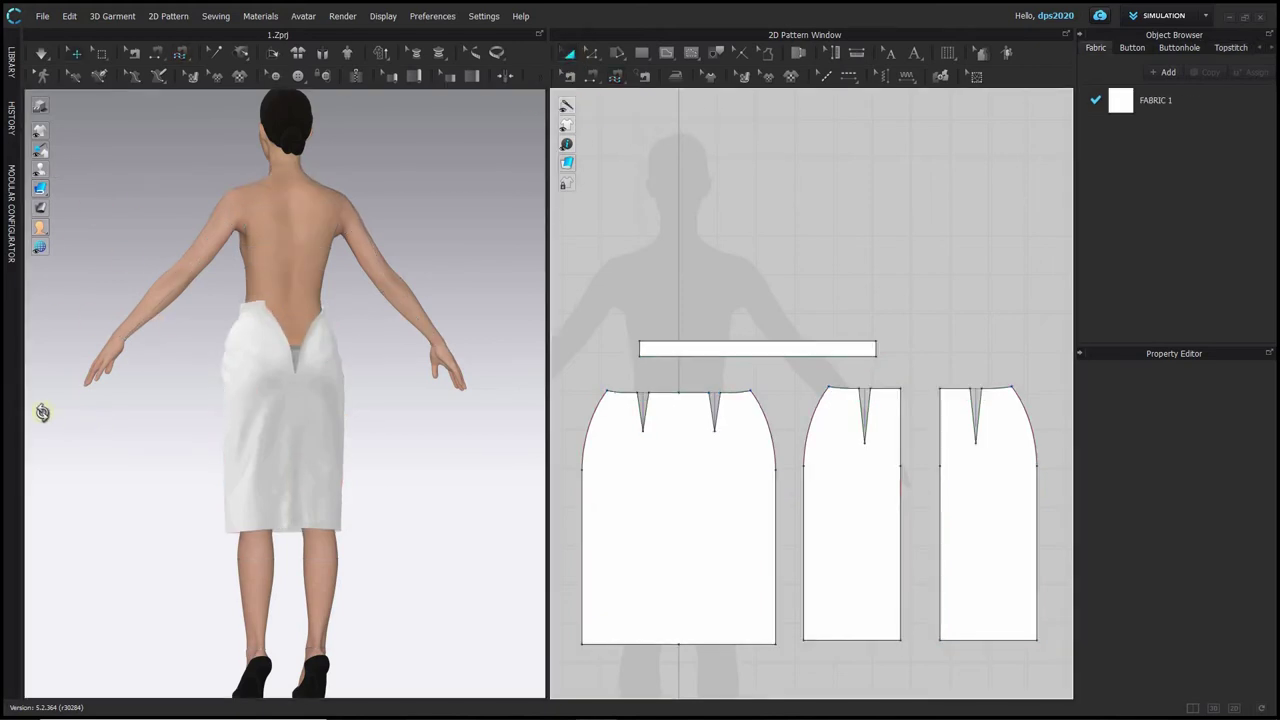
{"action": "right_click_drag", "start_coordinate": [43, 414], "coordinate": [229, 427]}
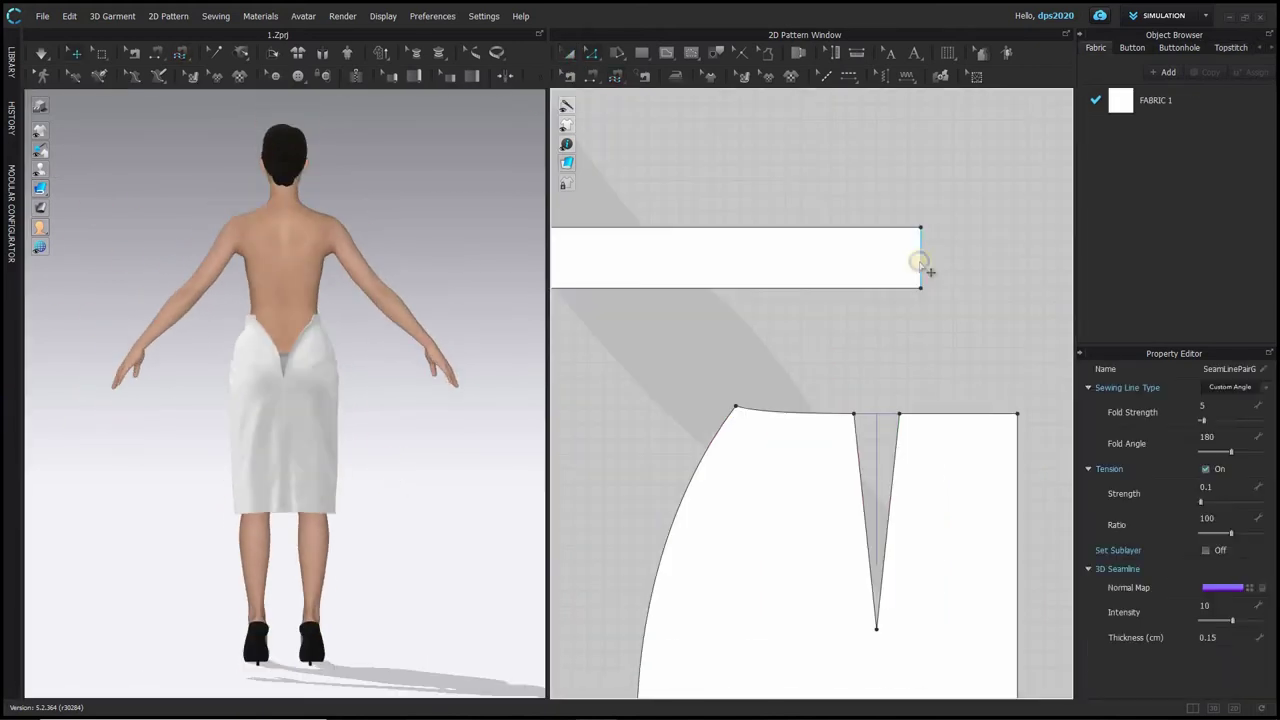
- Offset the waistband's right end edge inward as an internal line at a distance of 0.5 cm
{"action": "right_click", "coordinate": [920, 262]}
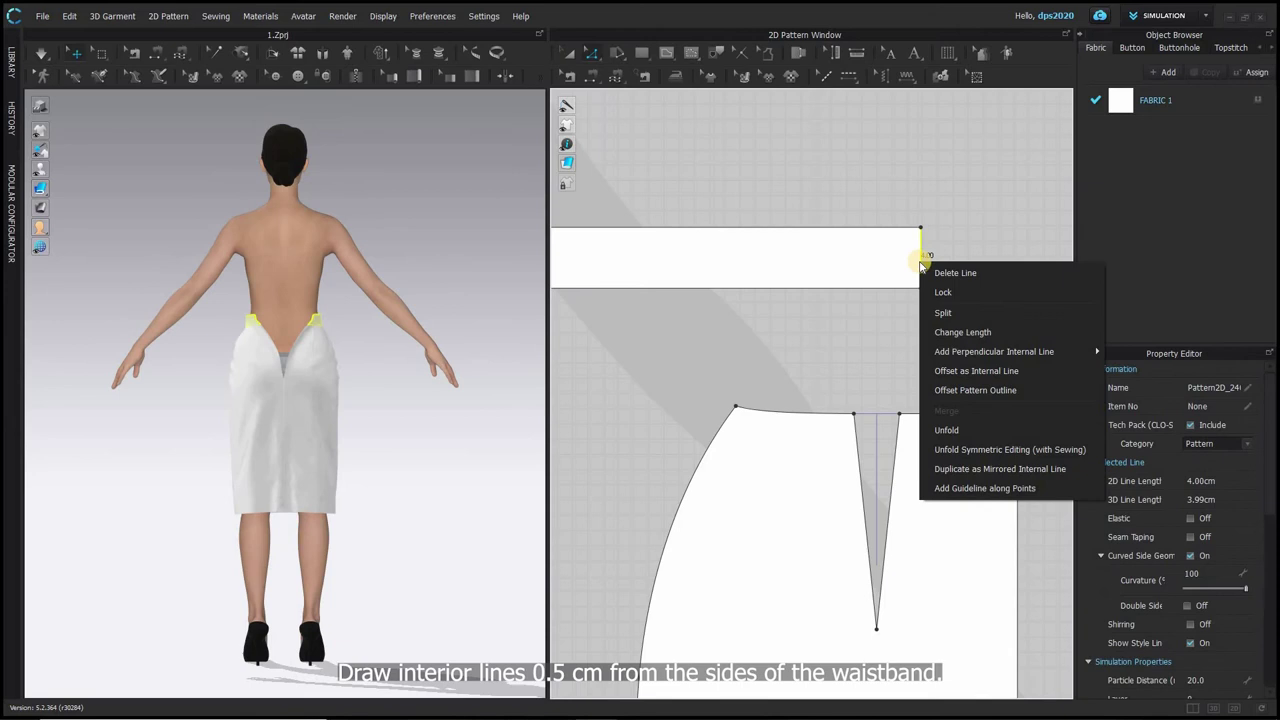
{"action": "left_click", "coordinate": [960, 377]}
{"action": "left_click", "coordinate": [958, 373]}
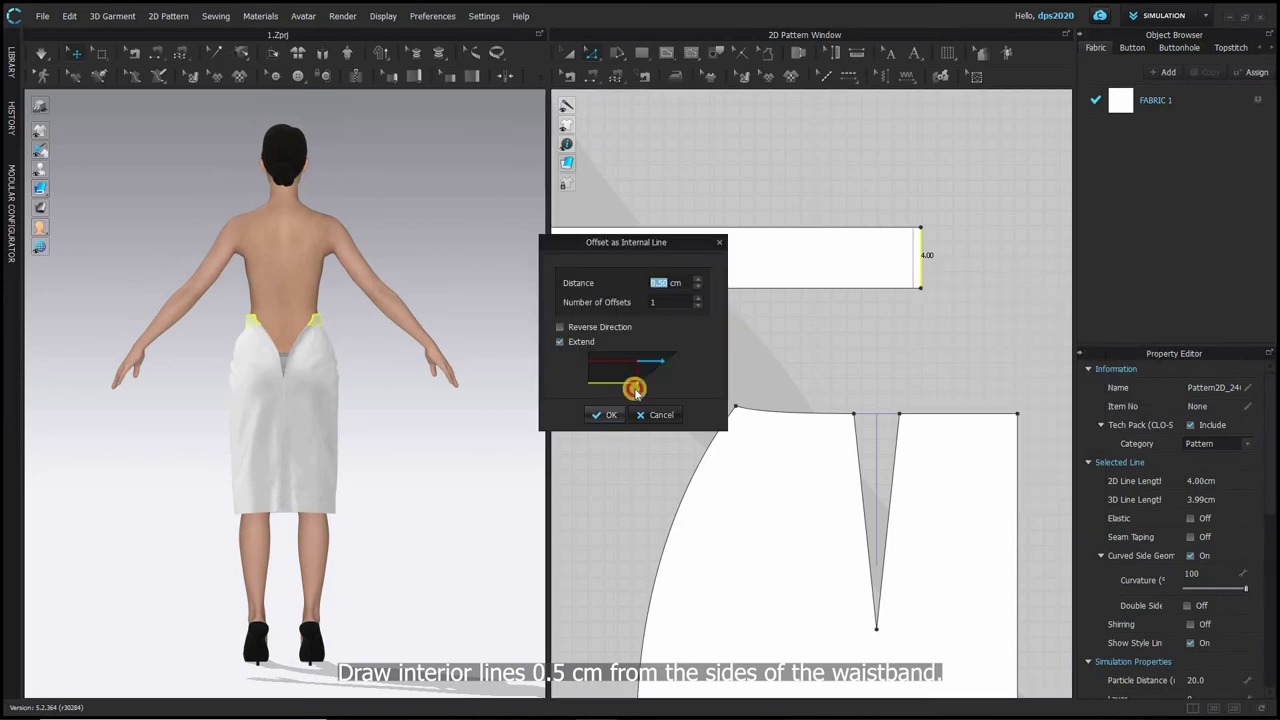
{"action": "key", "text": "Return"}
- Offset the waistband's left end edge inward as an internal line at a distance of 0.5 cm
{"action": "middle_click_drag", "start_coordinate": [646, 380], "coordinate": [1068, 390]}
{"action": "middle_click_drag", "start_coordinate": [600, 374], "coordinate": [1068, 415]}
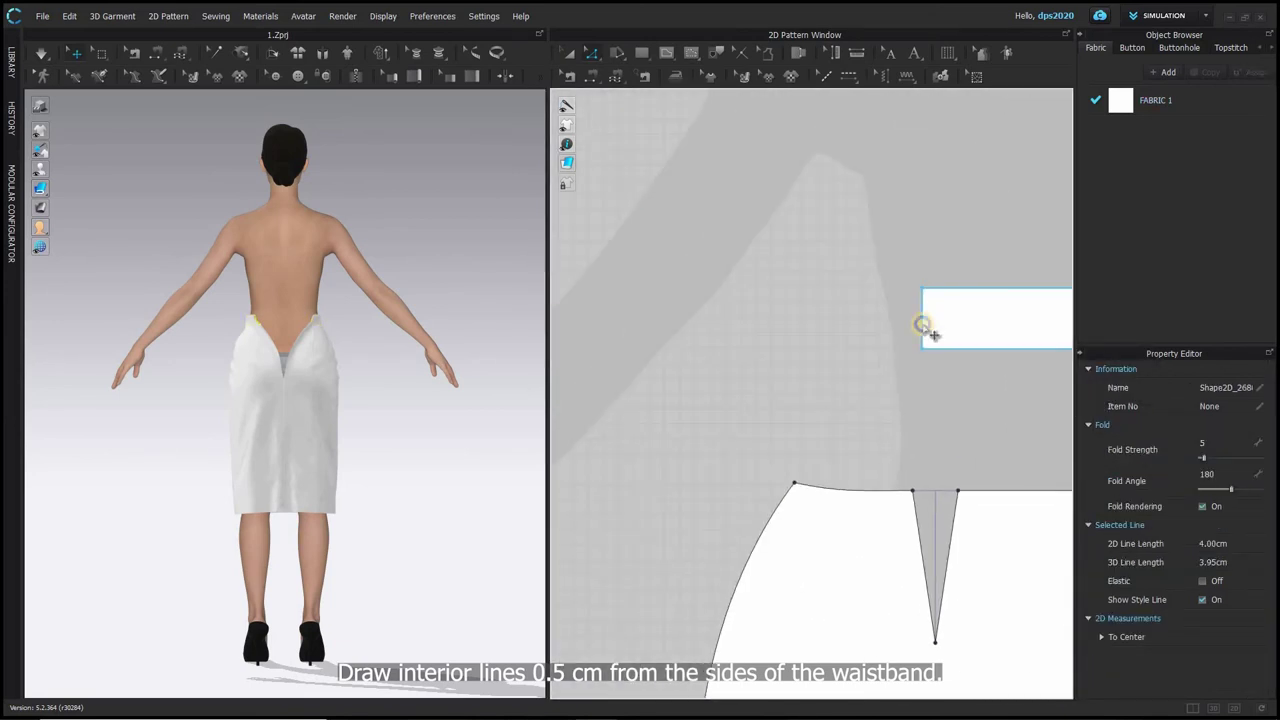
{"action": "right_click", "coordinate": [922, 326]}
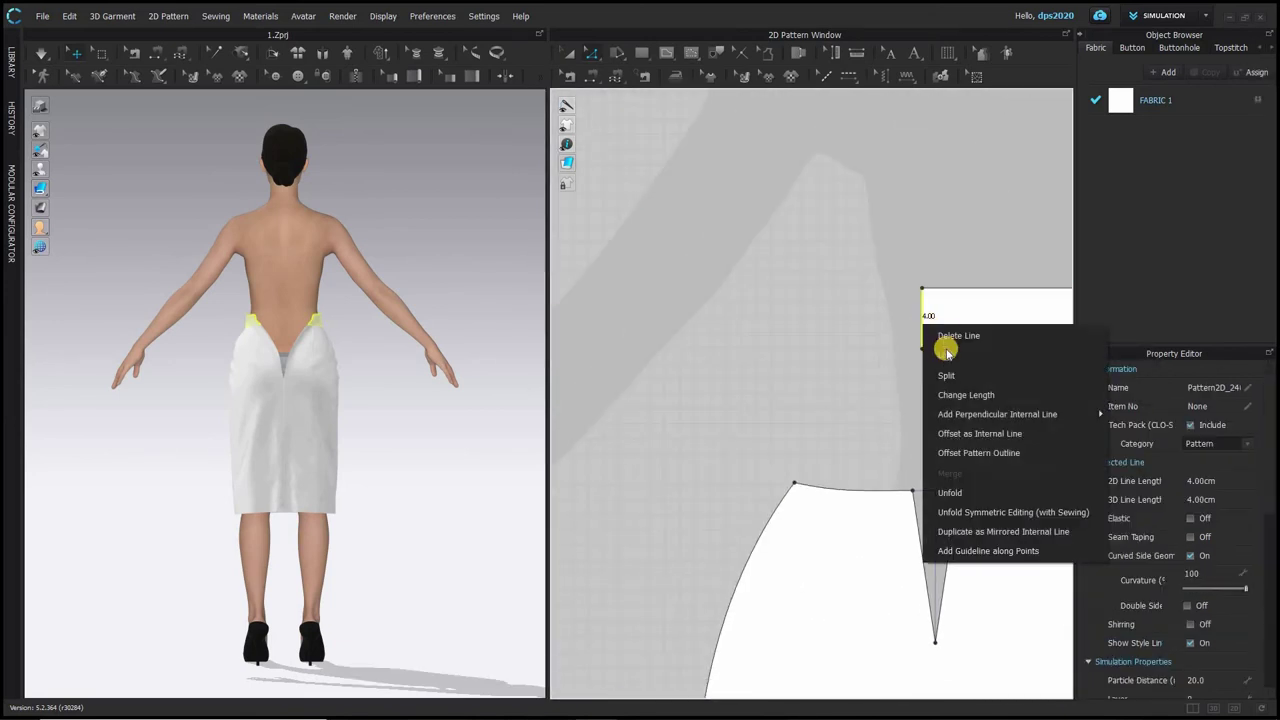
{"action": "left_click", "coordinate": [1000, 436]}
{"action": "left_click", "coordinate": [607, 418]}
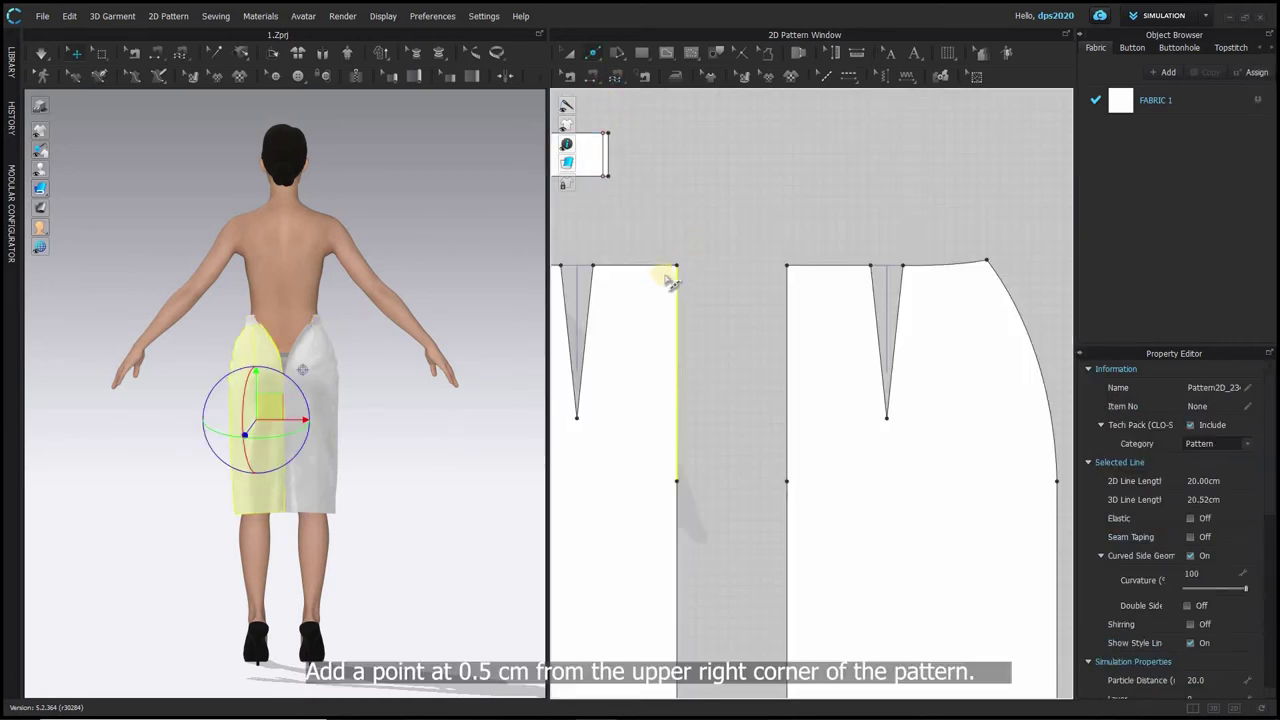
- Split the waist segments of both back pieces 0.5 cm from their upper center-back corners
{"action": "right_click", "coordinate": [657, 265]}
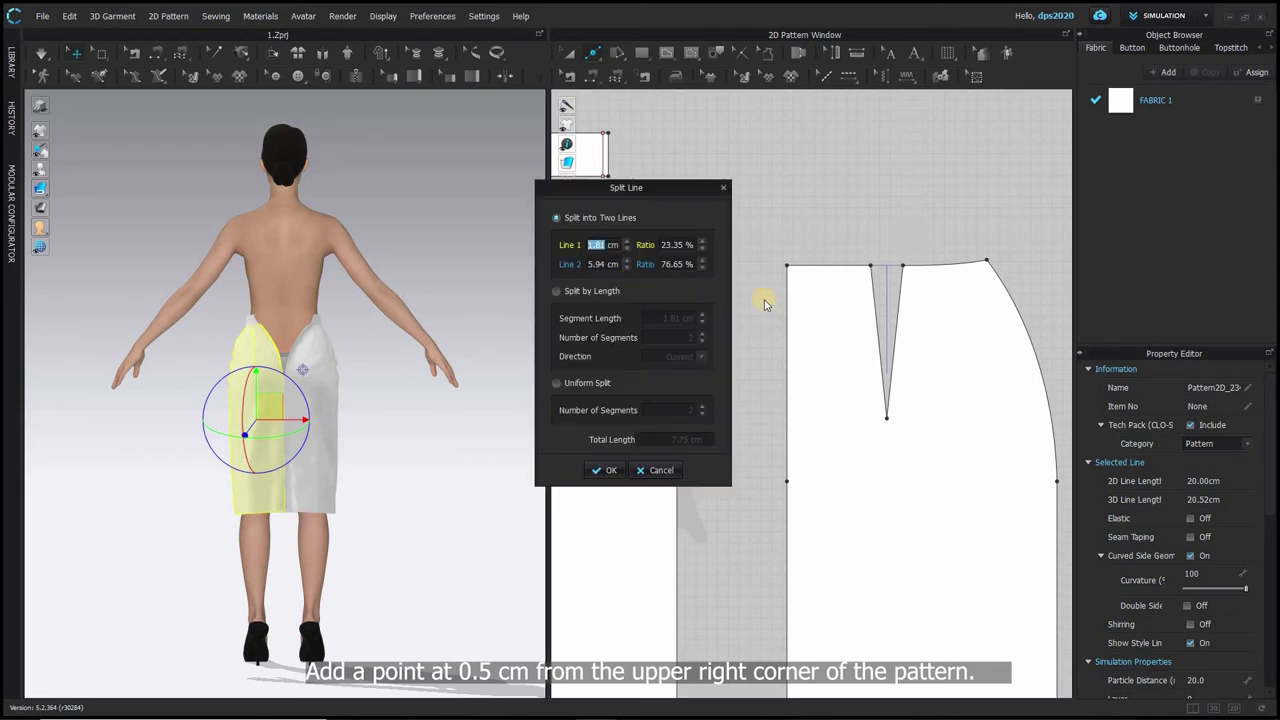
{"action": "type", "text": "0.5"}
{"action": "left_click", "coordinate": [608, 470]}
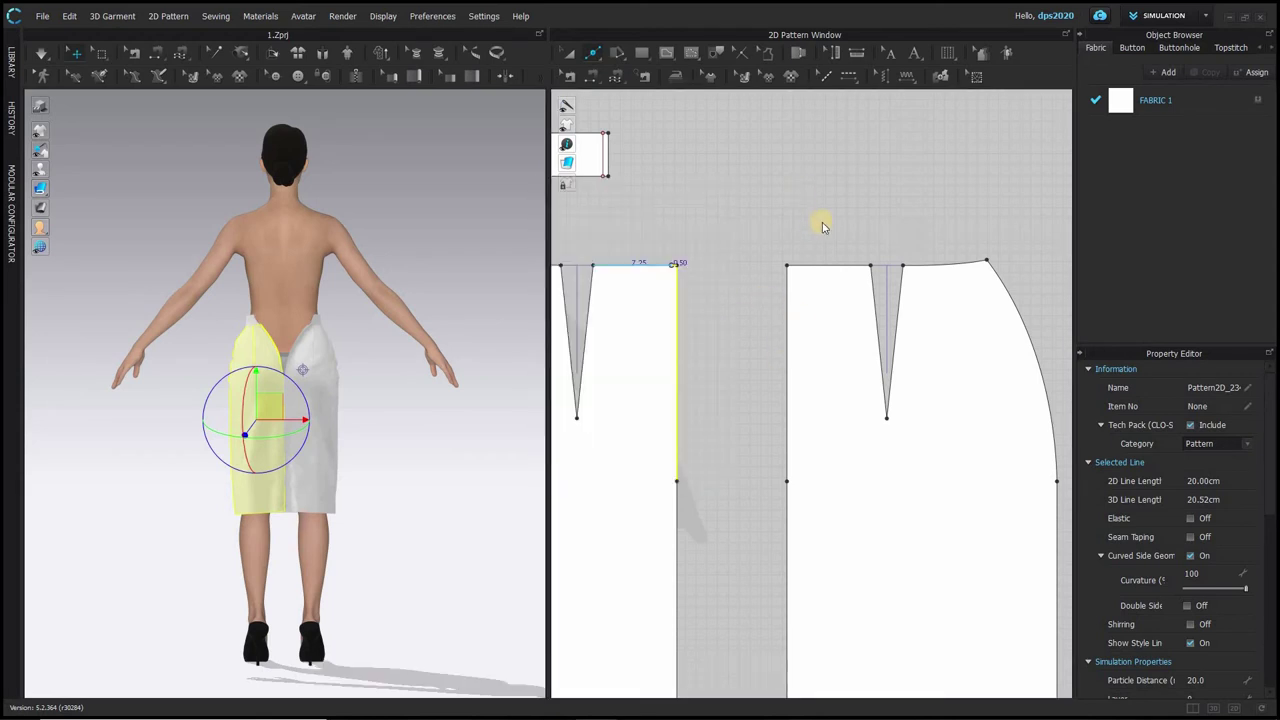
{"action": "right_click", "coordinate": [798, 267]}
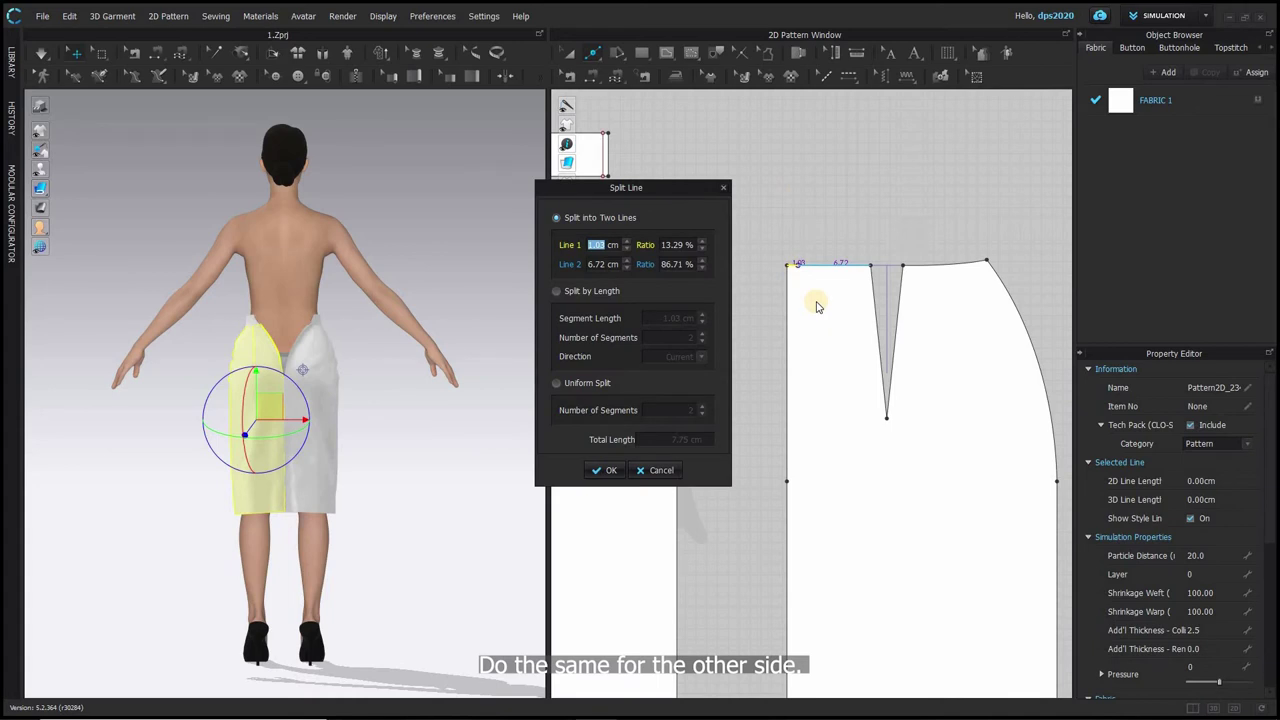
{"action": "left_click", "coordinate": [608, 470]}
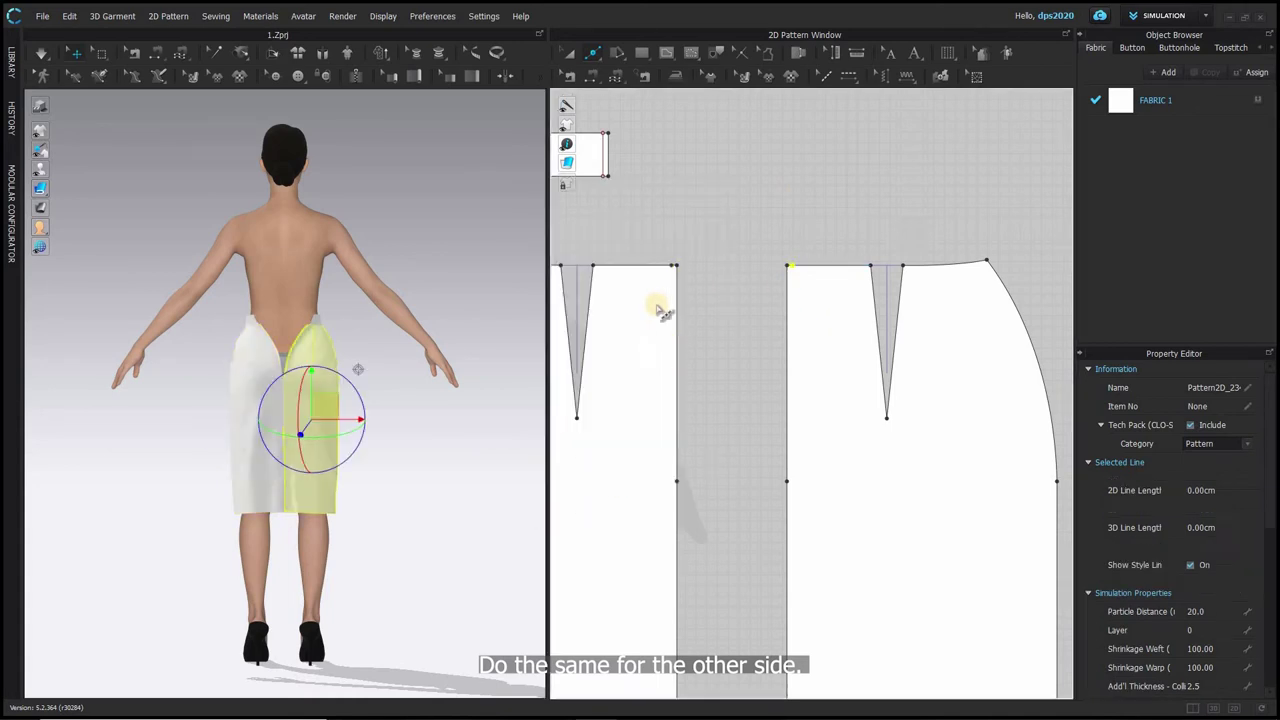
- Draw internal lines on both back pieces, 20 cm down from the waist points and 0.5 cm across to the center-back edges
{"action": "left_click", "coordinate": [666, 53]}
{"action": "scroll", "coordinate": [637, 353], "scroll_direction": "up", "scroll_amount": 5}
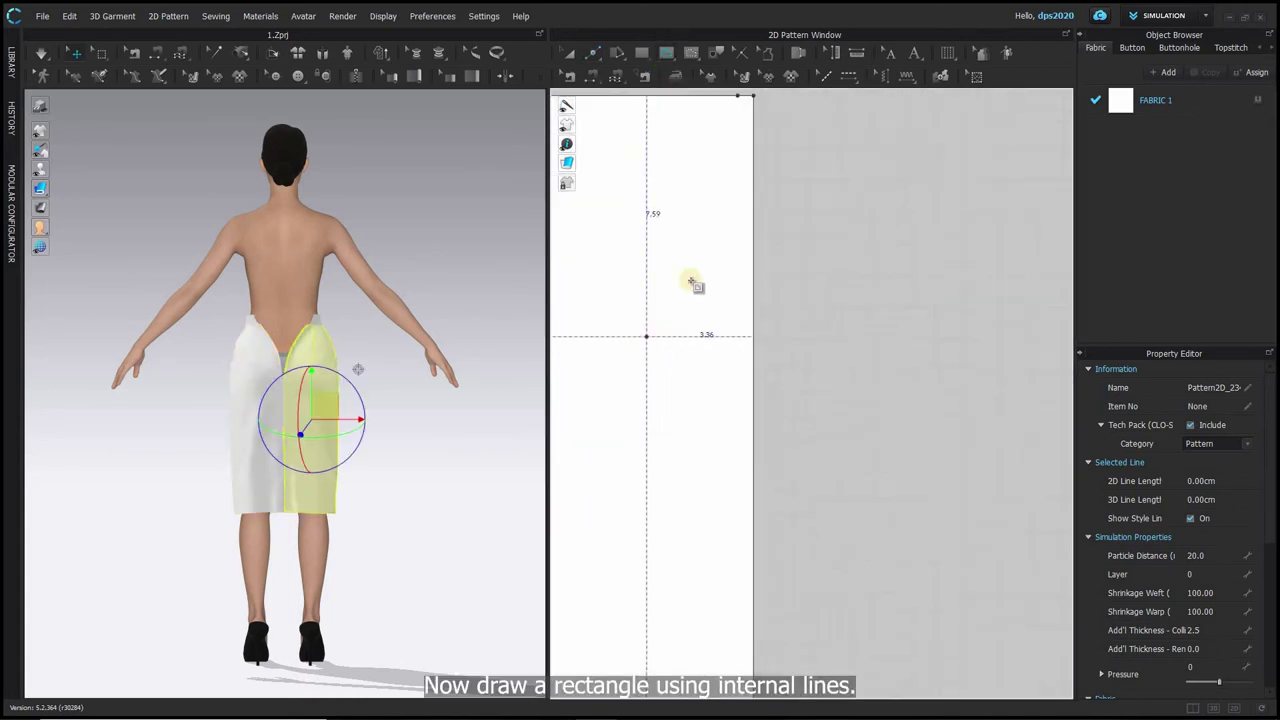
{"action": "scroll", "coordinate": [691, 283], "scroll_direction": "down", "scroll_amount": 1}
{"action": "left_click", "coordinate": [723, 145]}
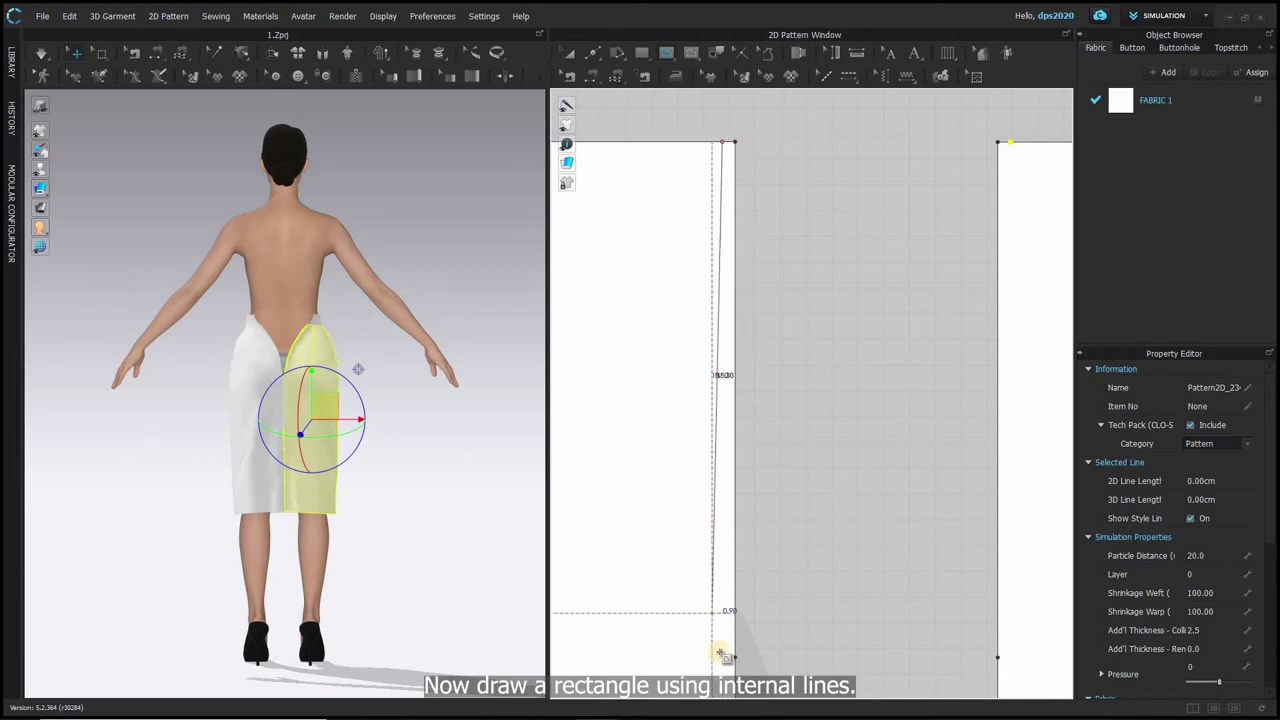
{"action": "left_click_drag", "start_coordinate": [731, 658], "coordinate": [736, 660]}
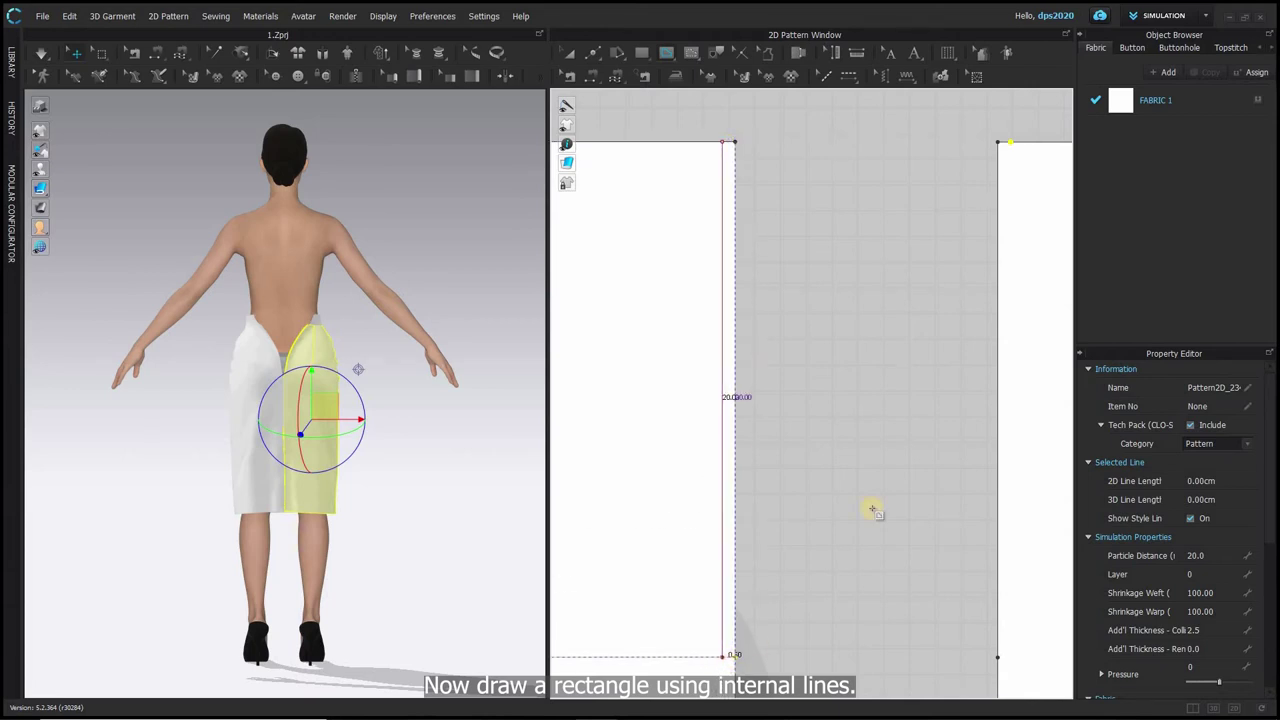
{"action": "key", "text": "Return"}
{"action": "left_click_drag", "start_coordinate": [1010, 142], "coordinate": [1000, 658]}
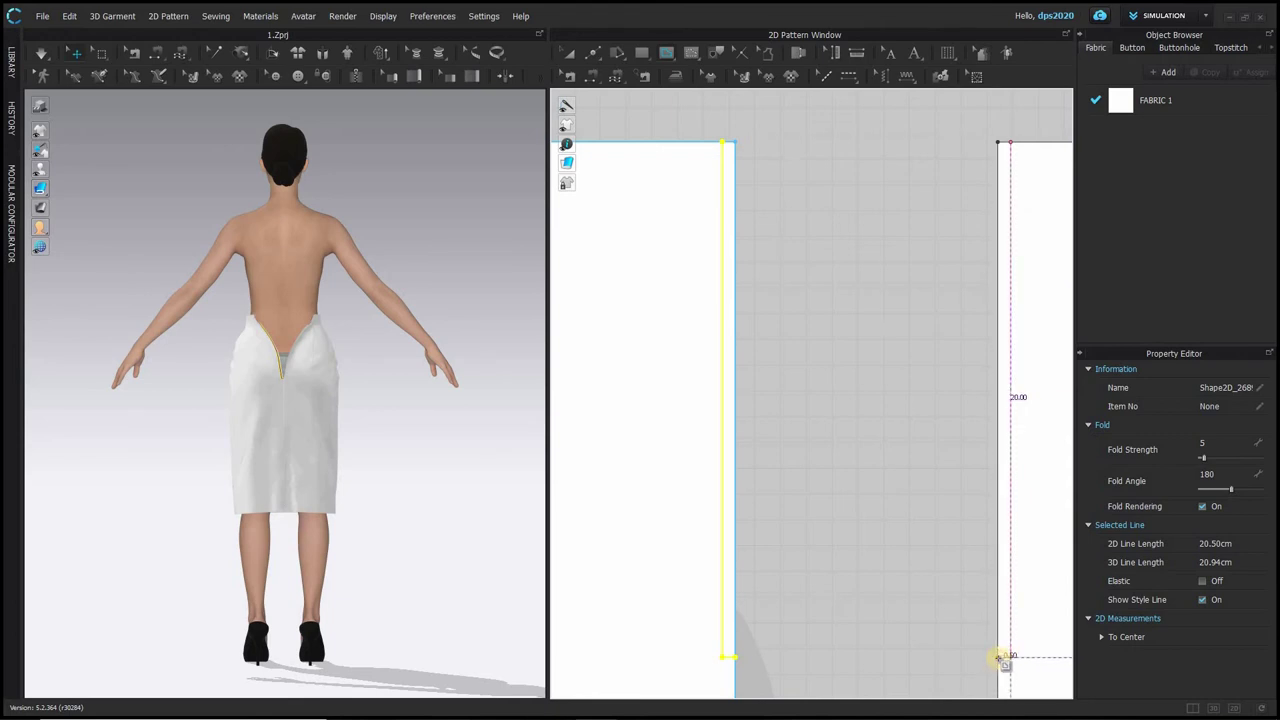
{"action": "double_click", "coordinate": [998, 658]}
- Cut the narrow center-back strip off the left back piece along its internal lines
{"action": "left_click", "coordinate": [592, 51]}
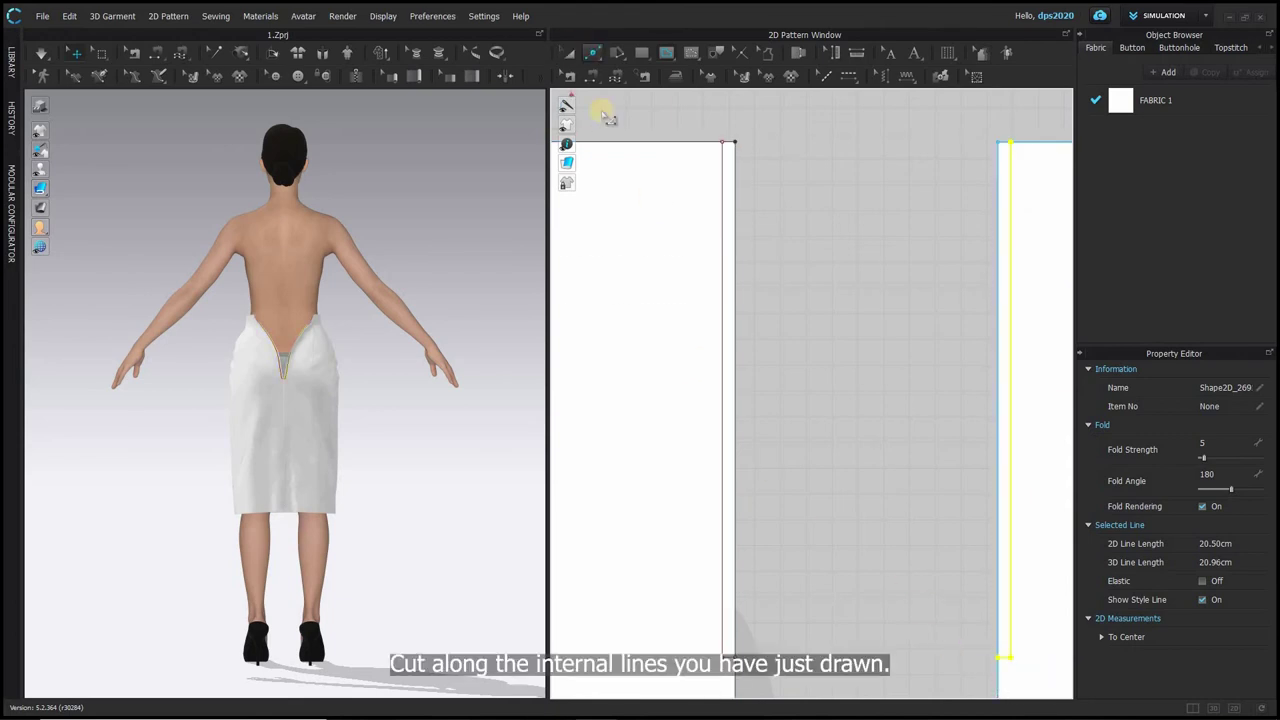
{"action": "right_click", "coordinate": [721, 179]}
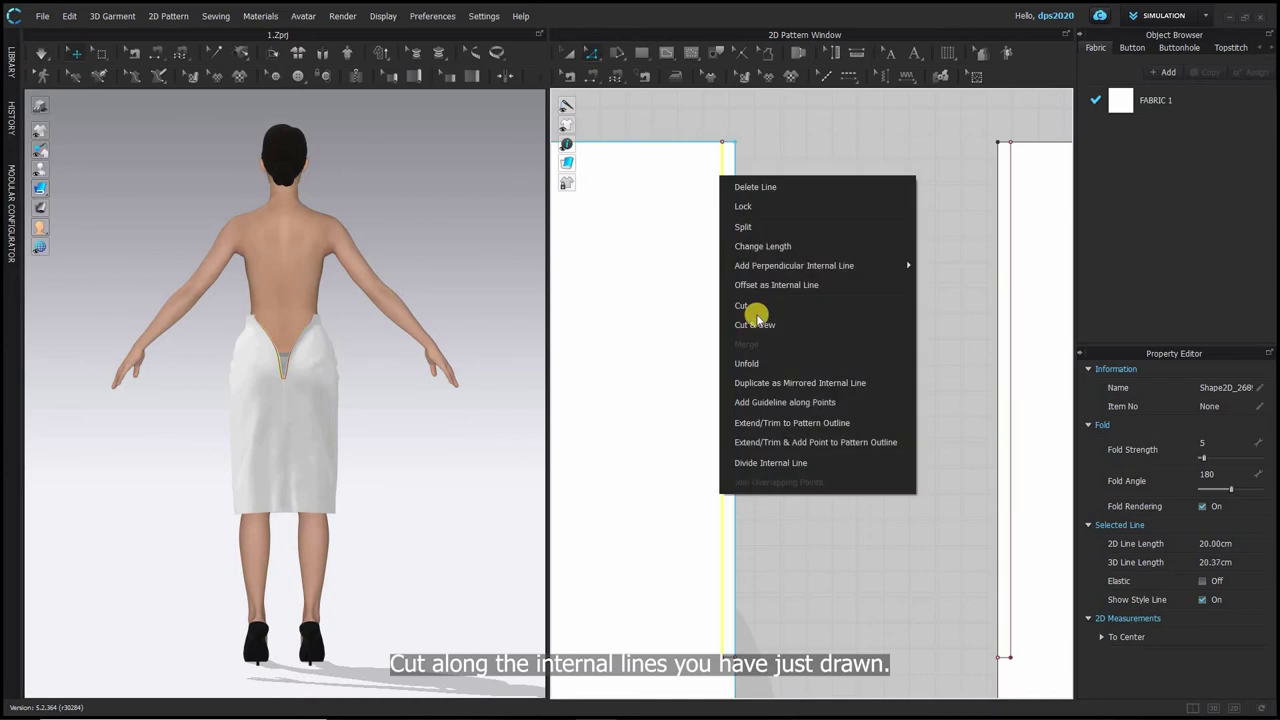
{"action": "left_click", "coordinate": [730, 656], "text": "shift"}
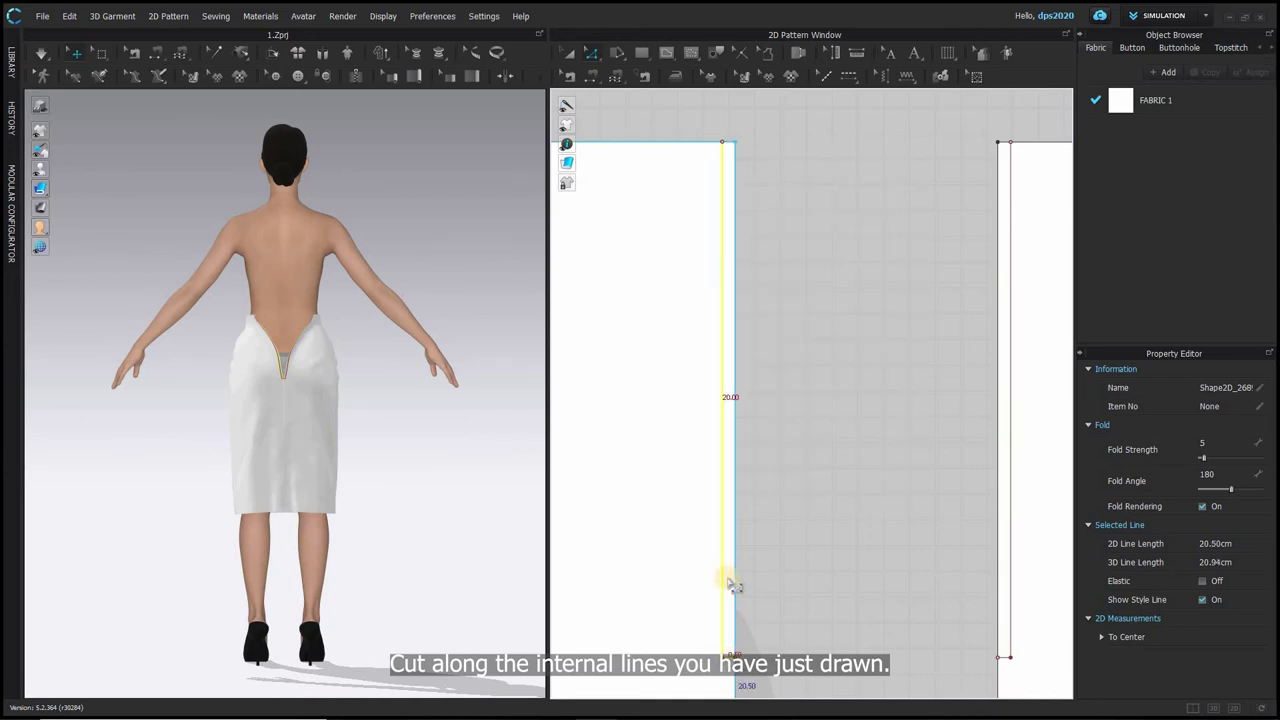
{"action": "right_click", "coordinate": [721, 580]}
{"action": "left_click", "coordinate": [750, 389]}
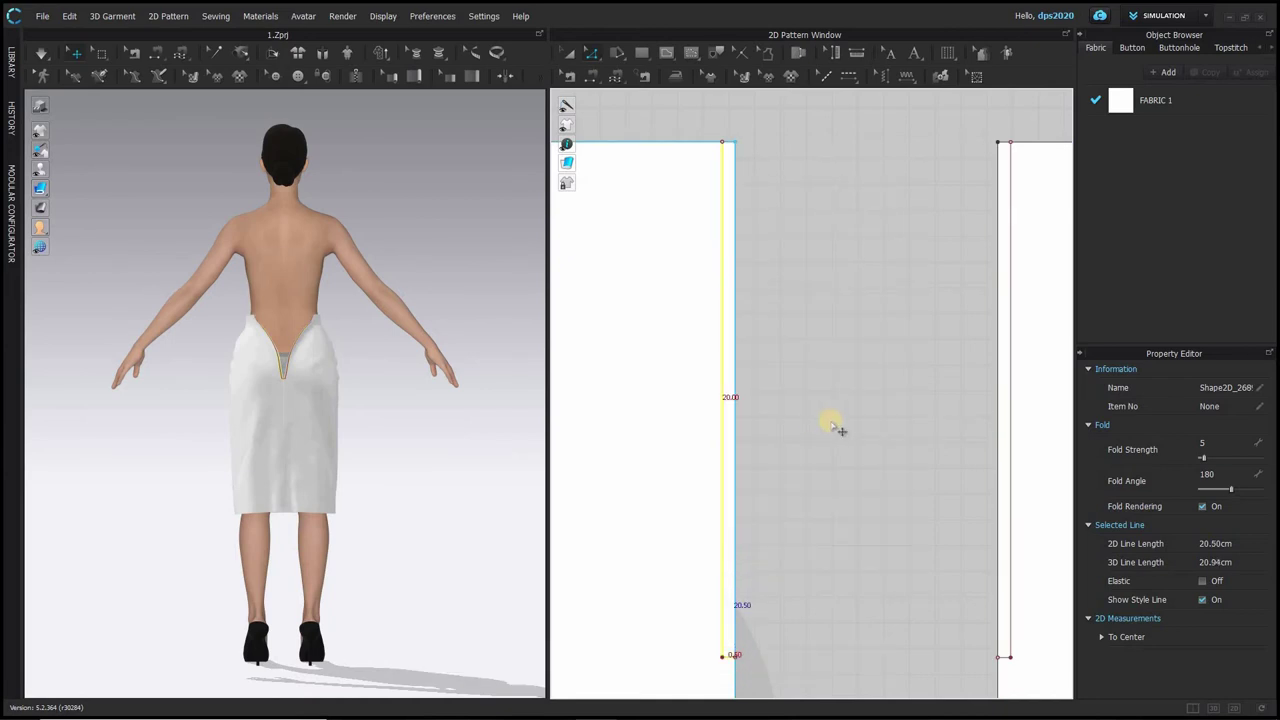
- Cut the matching center-back strip off the right back piece along its internal lines
{"action": "left_click", "coordinate": [1012, 400]}
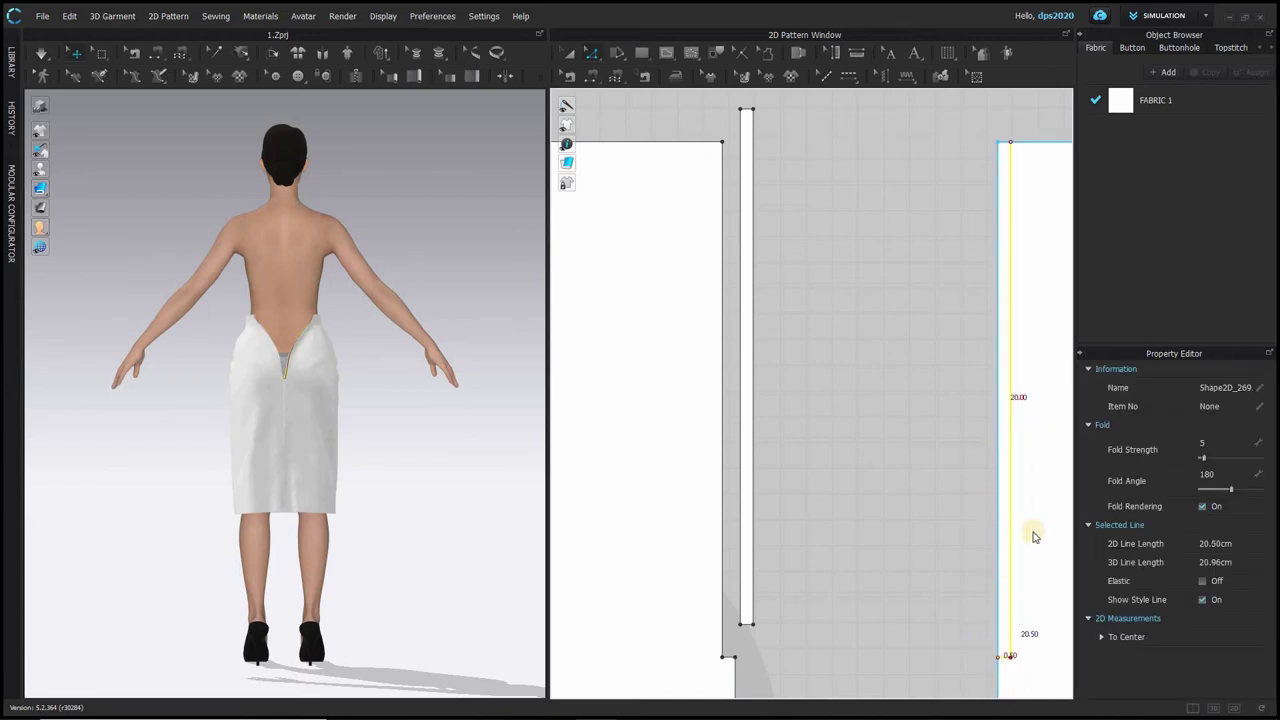
{"action": "right_click", "coordinate": [1010, 608]}
{"action": "left_click", "coordinate": [1032, 411]}
- Cut both ends of the waistband along their offset internal lines to separate the small end strips
{"action": "scroll", "coordinate": [902, 432], "scroll_direction": "down", "scroll_amount": 4}
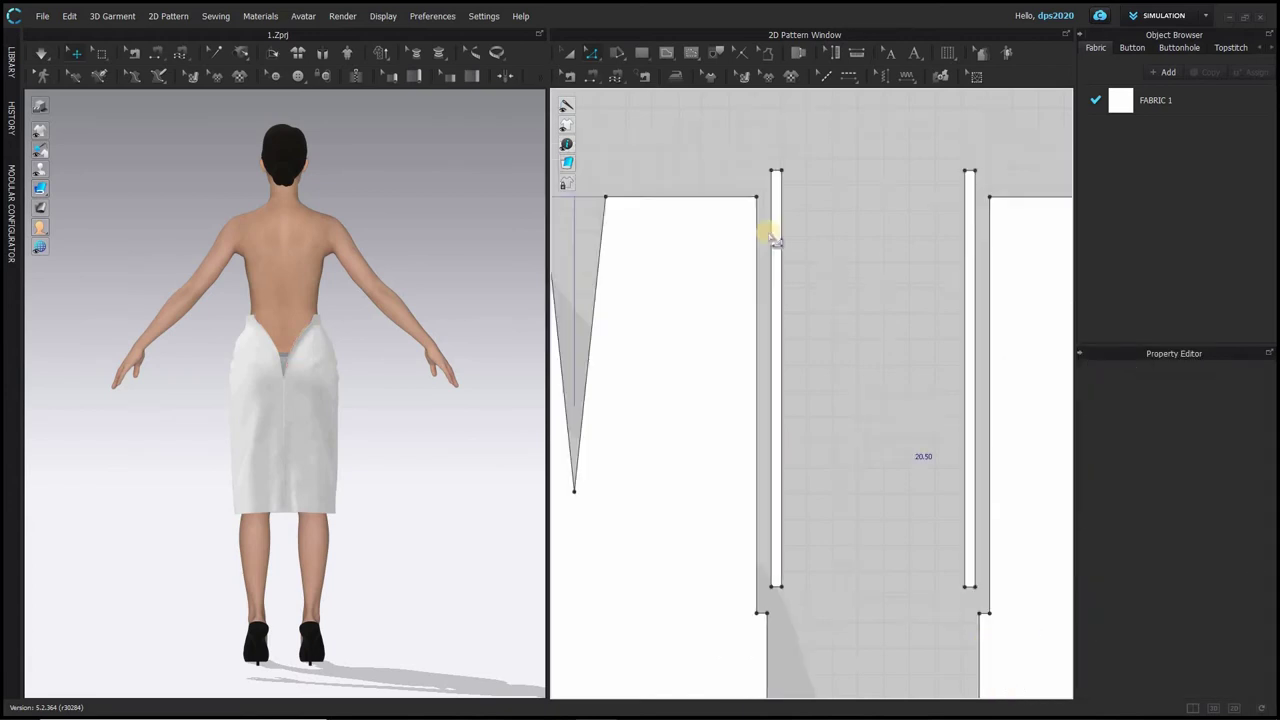
{"action": "right_click", "coordinate": [755, 198]}
{"action": "left_click", "coordinate": [776, 350]}
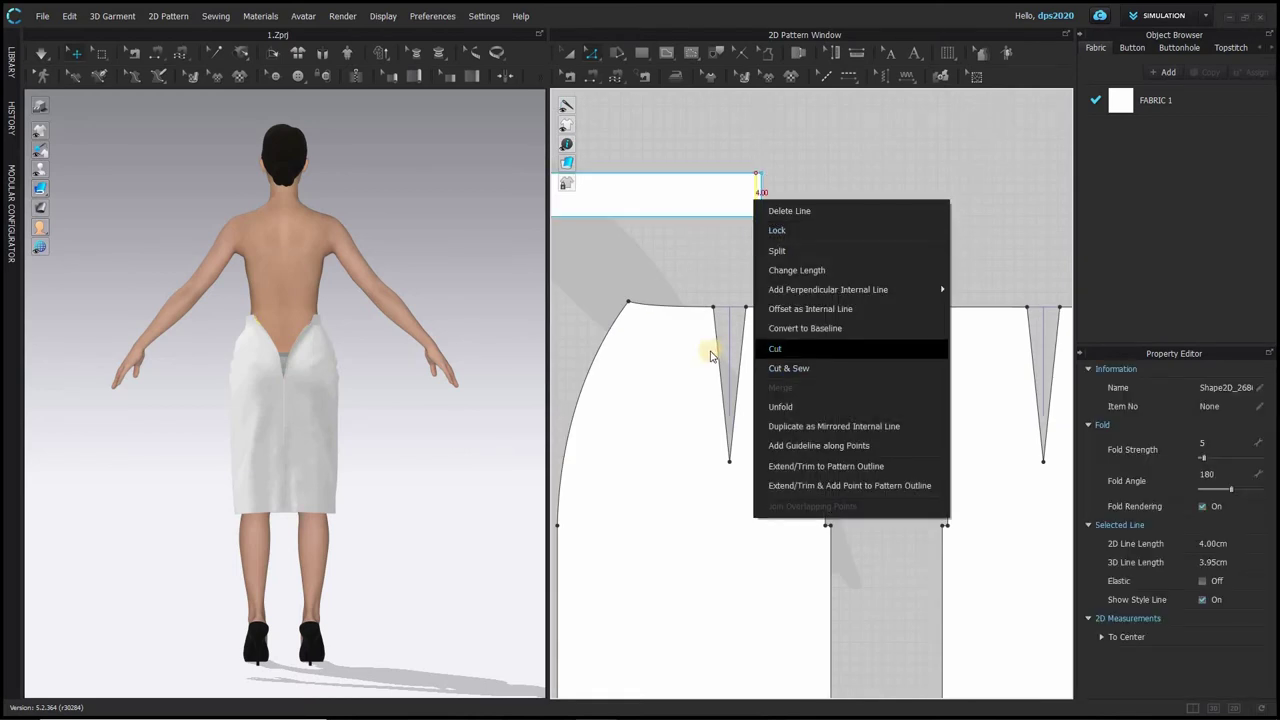
{"action": "middle_click_drag", "start_coordinate": [694, 346], "coordinate": [1268, 440]}
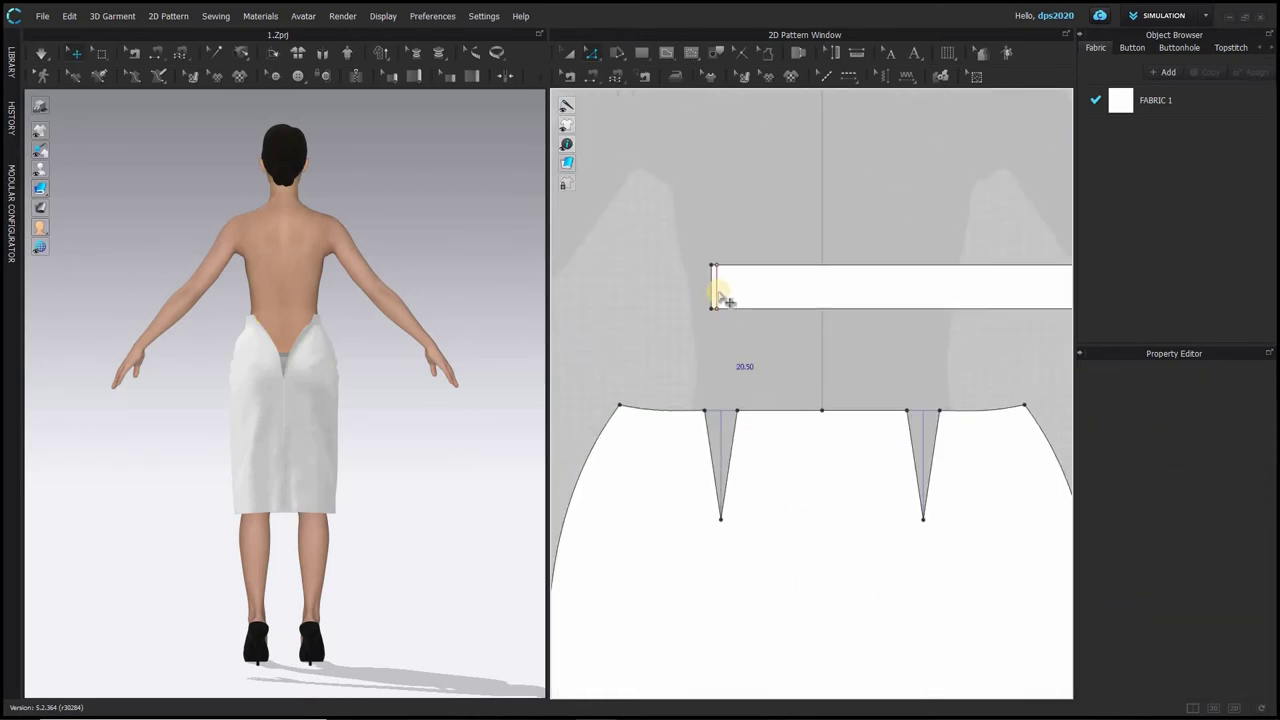
{"action": "right_click", "coordinate": [717, 290]}
{"action": "left_click", "coordinate": [739, 442]}
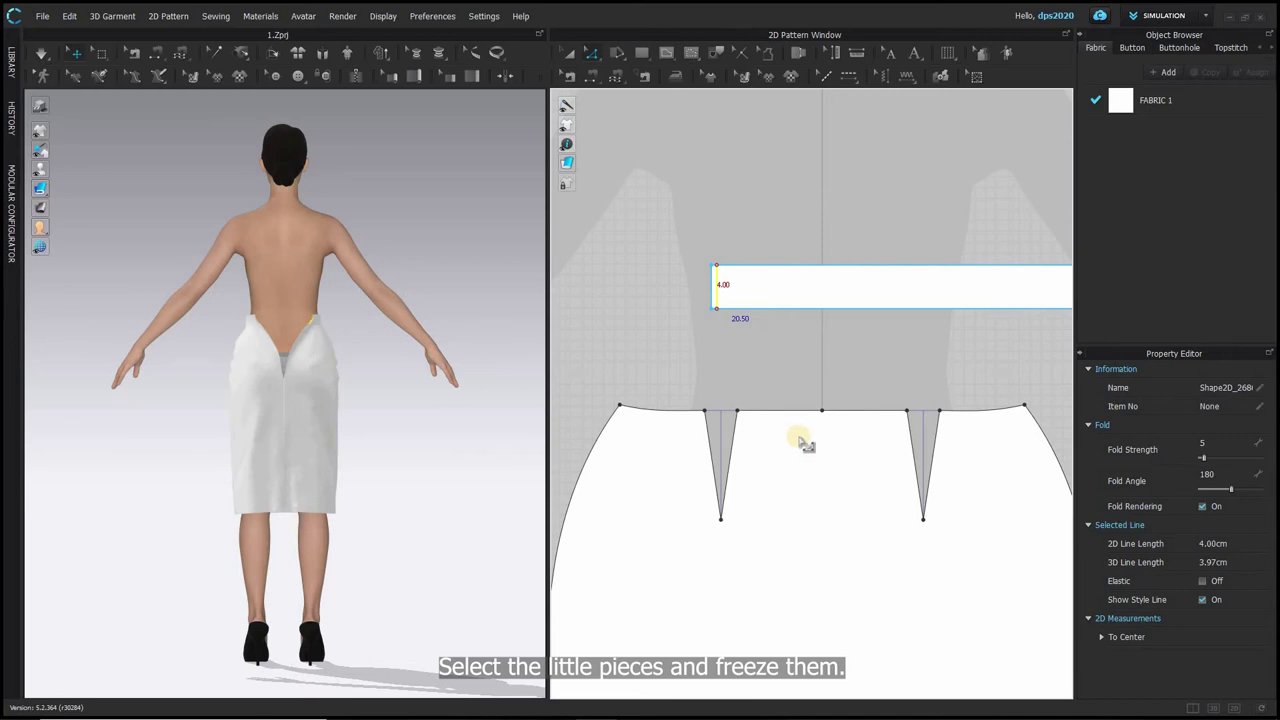
- Select the two waistband end strips and the two center-back strips and freeze them
{"action": "scroll", "coordinate": [789, 369], "scroll_direction": "down", "scroll_amount": 6}
{"action": "scroll", "coordinate": [885, 446], "scroll_direction": "up", "scroll_amount": 2}
{"action": "middle_click_drag", "start_coordinate": [853, 446], "coordinate": [795, 449]}
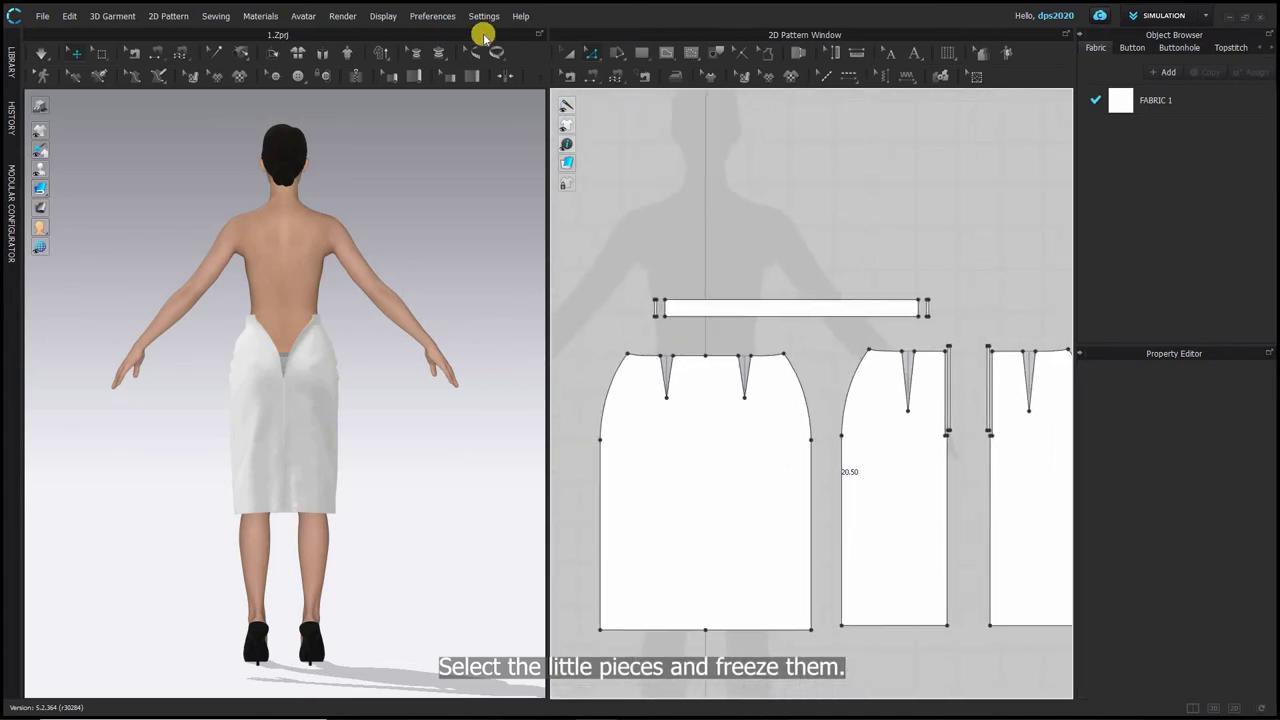
{"action": "left_click", "coordinate": [569, 53]}
{"action": "left_click", "coordinate": [656, 308]}
{"action": "left_click", "coordinate": [928, 308], "text": "shift"}
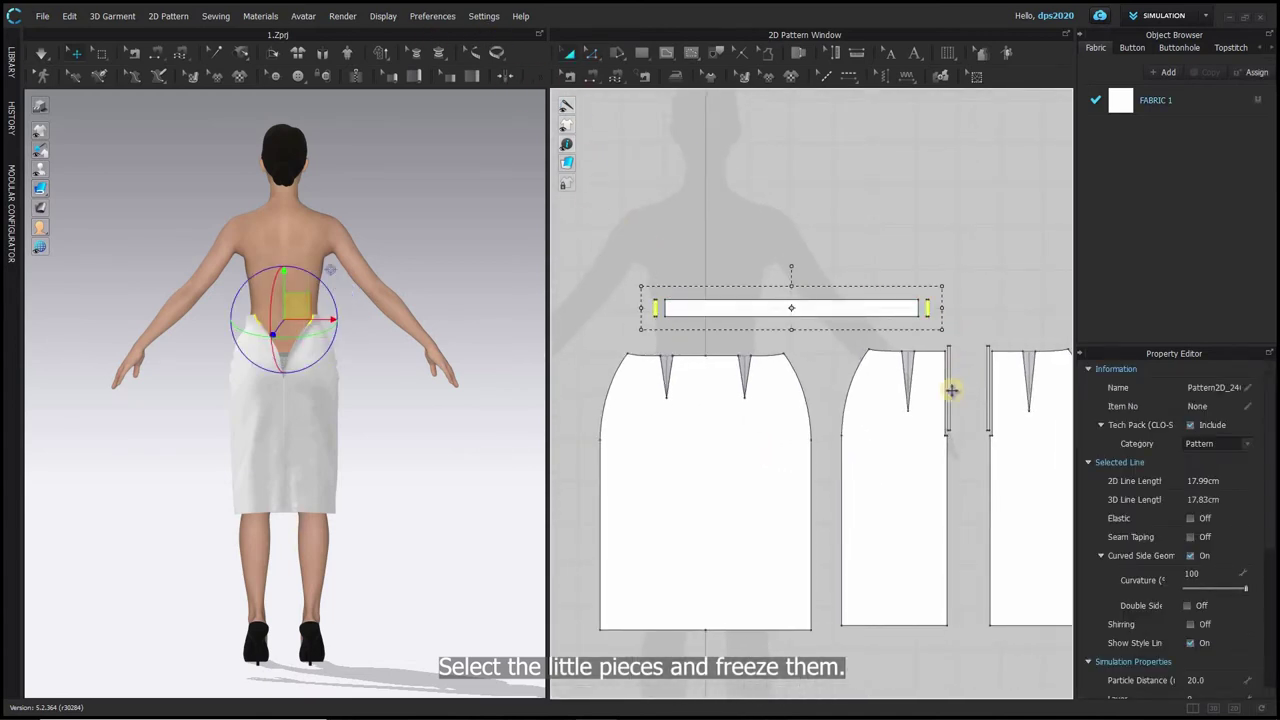
{"action": "left_click", "coordinate": [950, 390], "text": "shift"}
{"action": "left_click", "coordinate": [986, 375], "text": "shift"}
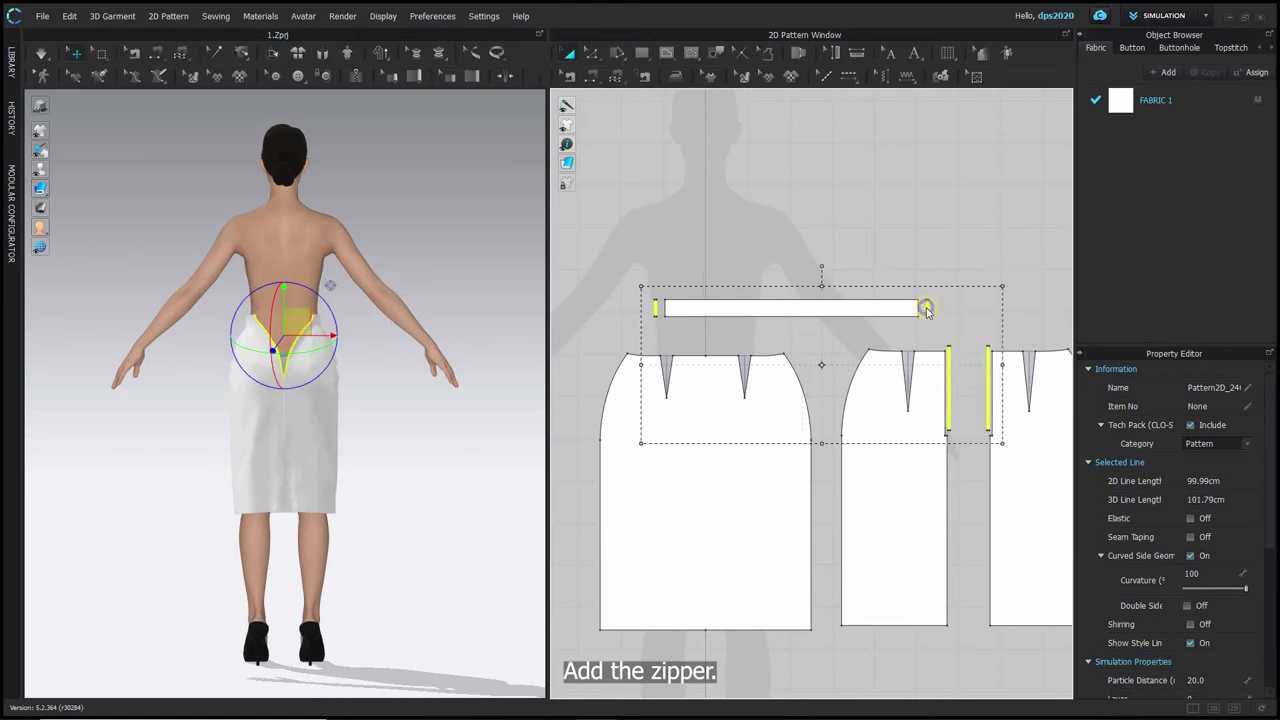
{"action": "right_click", "coordinate": [927, 309]}
{"action": "left_click", "coordinate": [819, 533]}
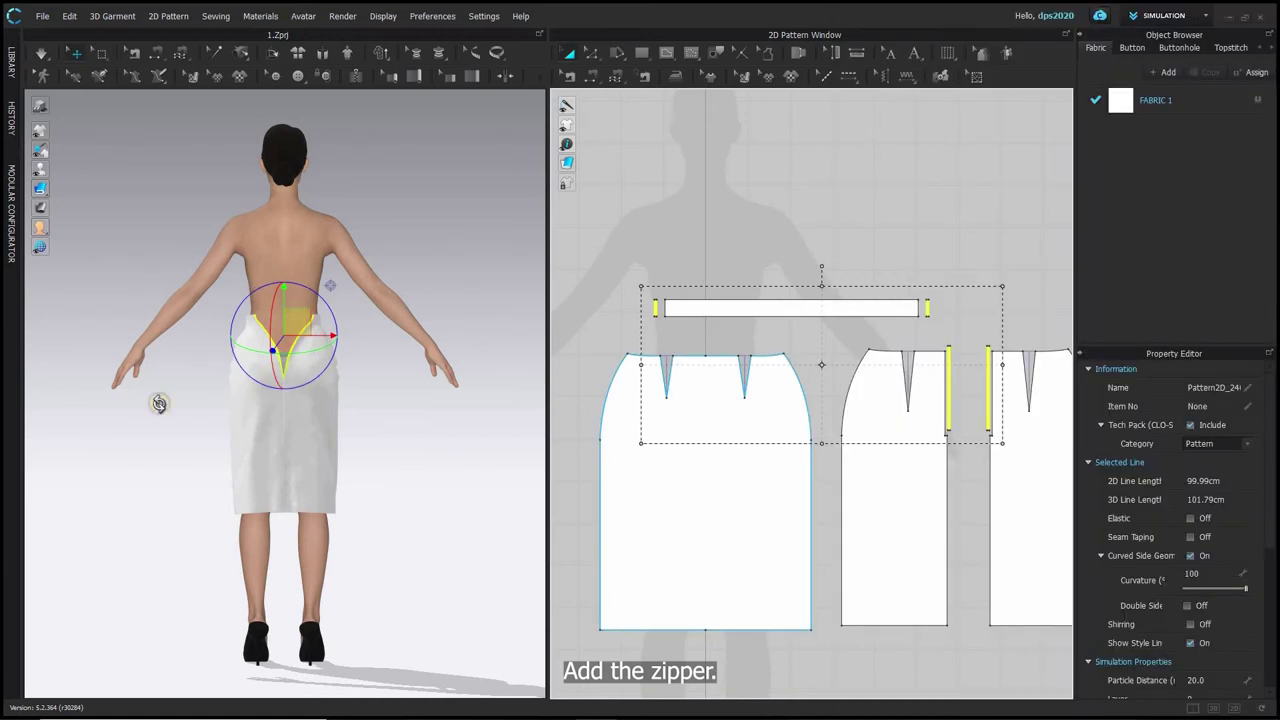
- Move the four frozen strips backward, away from the avatar's body in the 3D view
{"action": "right_click_drag", "start_coordinate": [159, 403], "coordinate": [65, 403]}
{"action": "left_click_drag", "start_coordinate": [319, 323], "coordinate": [287, 323]}
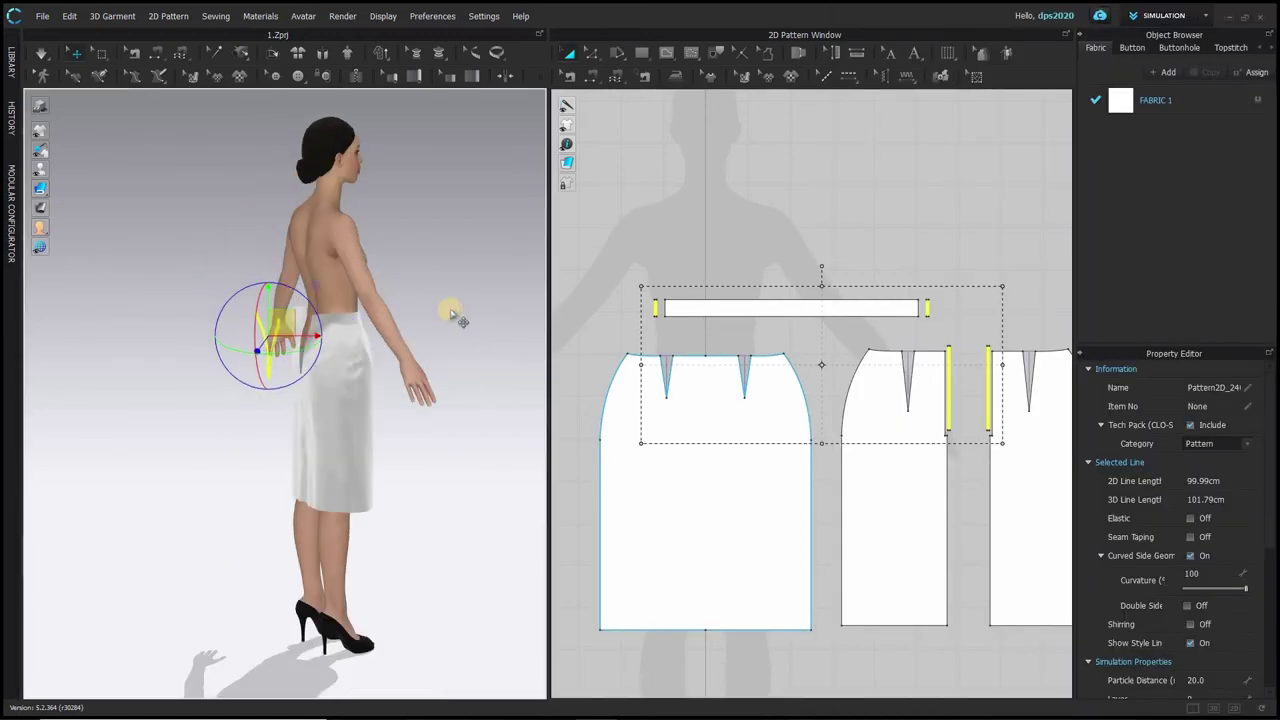
{"action": "left_click", "coordinate": [432, 349]}
{"action": "right_click_drag", "start_coordinate": [430, 351], "coordinate": [512, 350]}
- Add a zipper along the center-back opening, running each side from the waistband end's upper corner to the opening's lower point
{"action": "scroll", "coordinate": [343, 322], "scroll_direction": "up", "scroll_amount": 5}
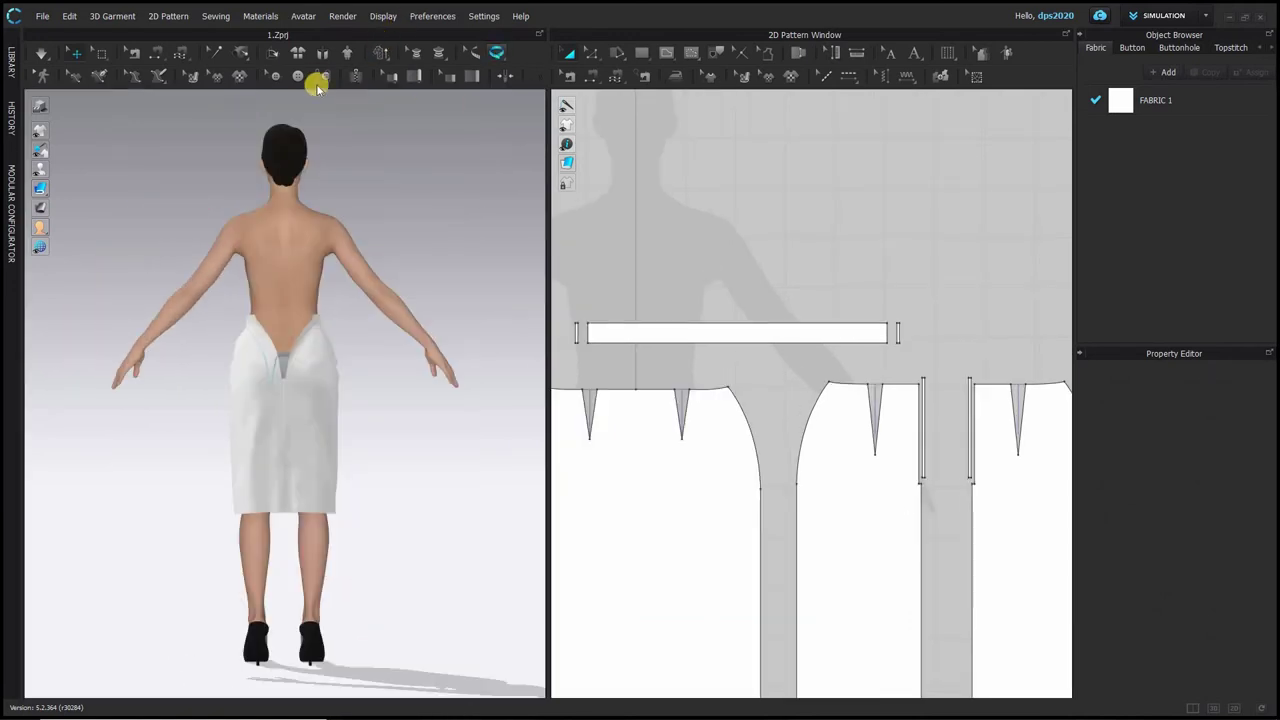
{"action": "left_click", "coordinate": [353, 77]}
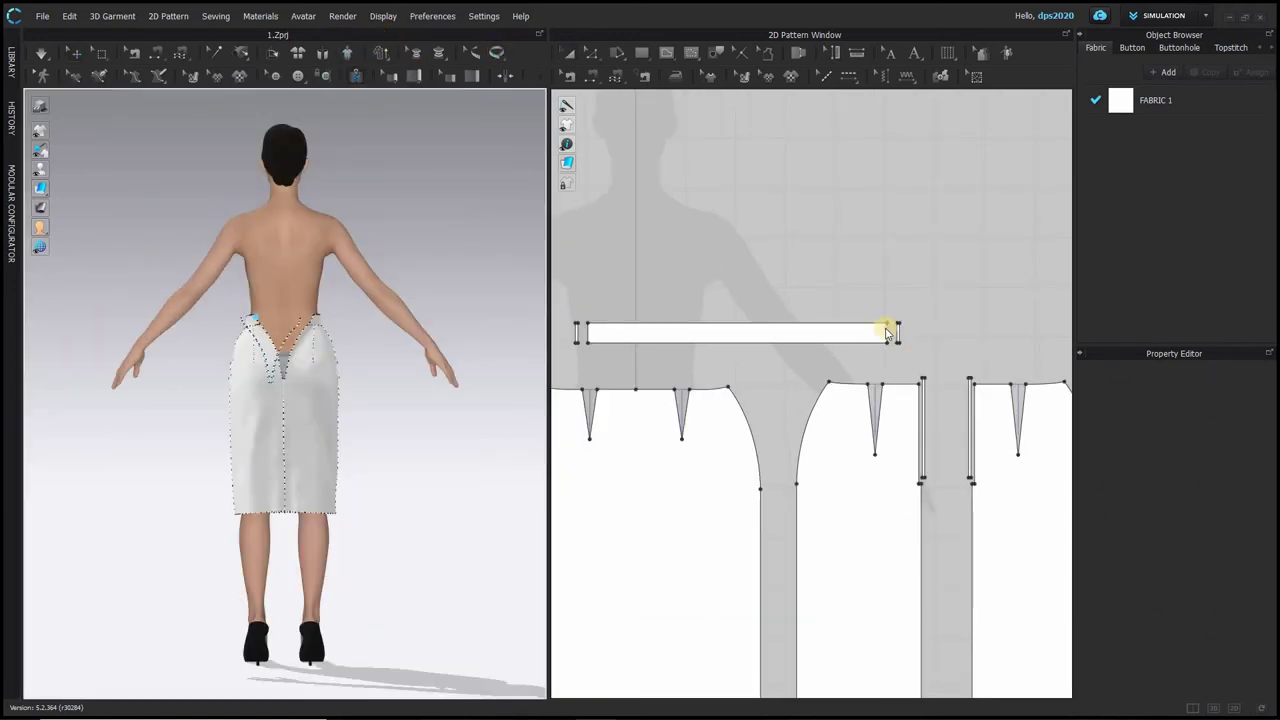
{"action": "left_click", "coordinate": [886, 324]}
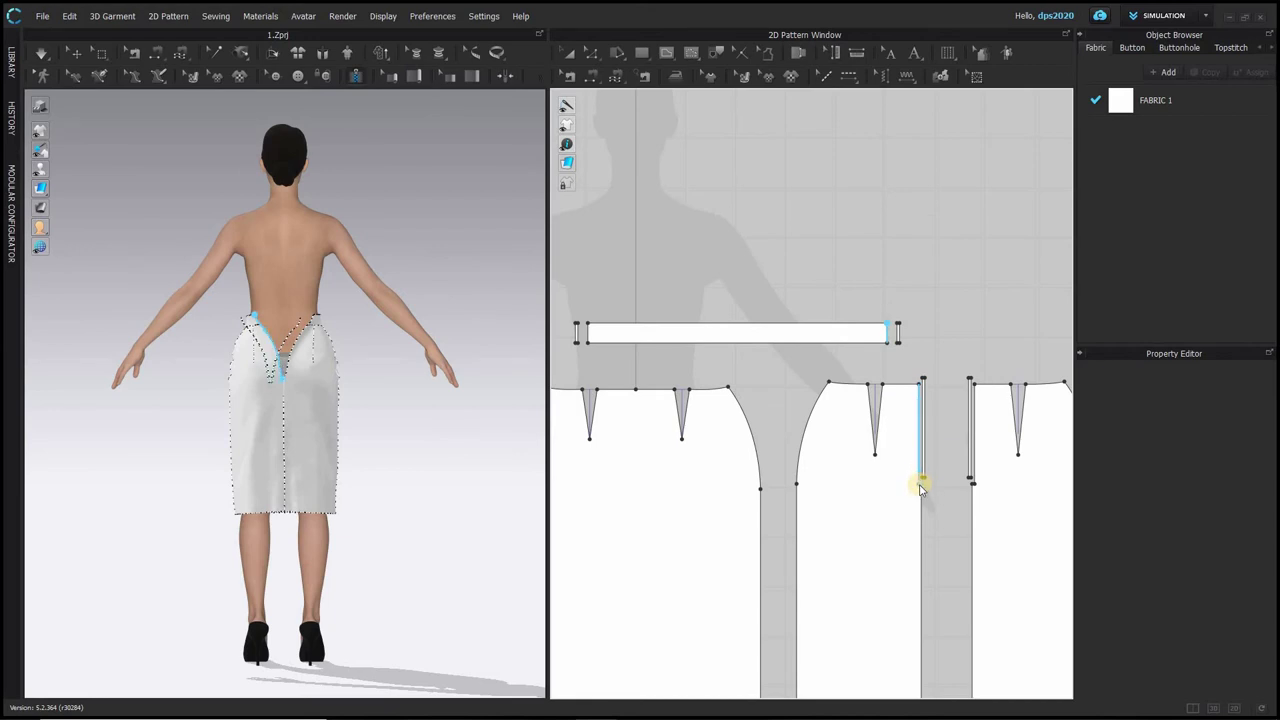
{"action": "double_click", "coordinate": [919, 485]}
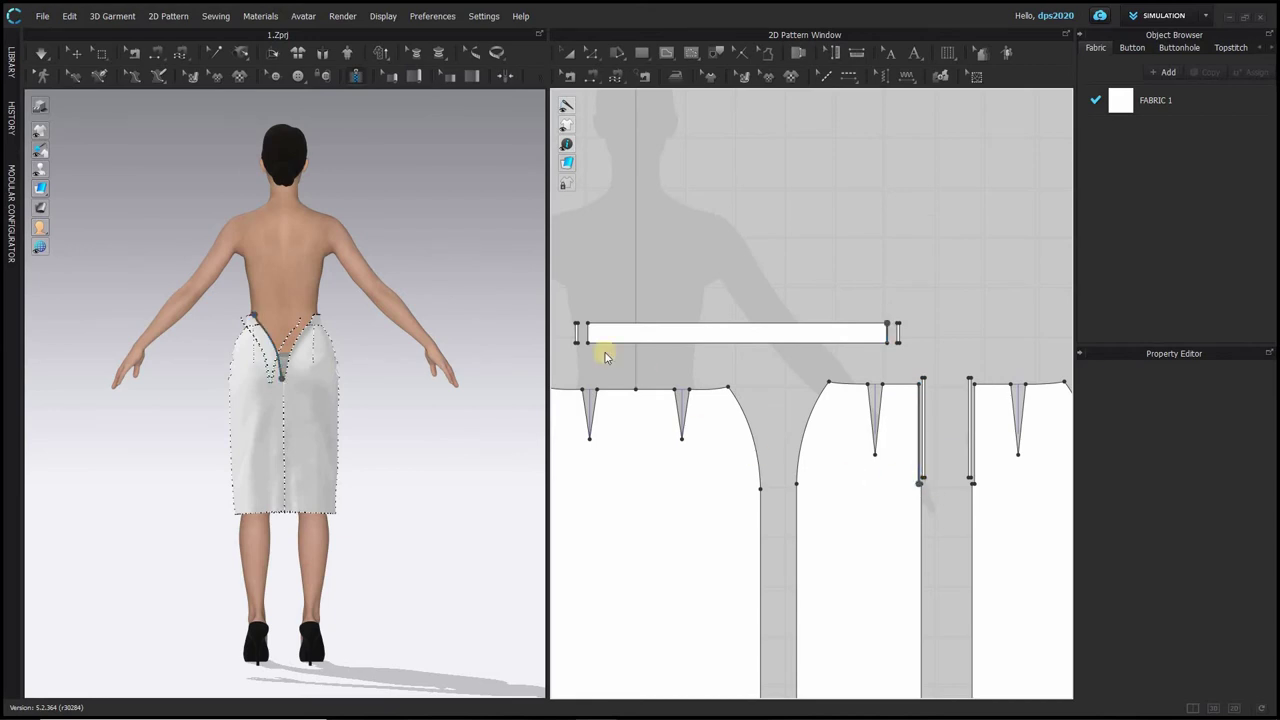
{"action": "left_click", "coordinate": [588, 323]}
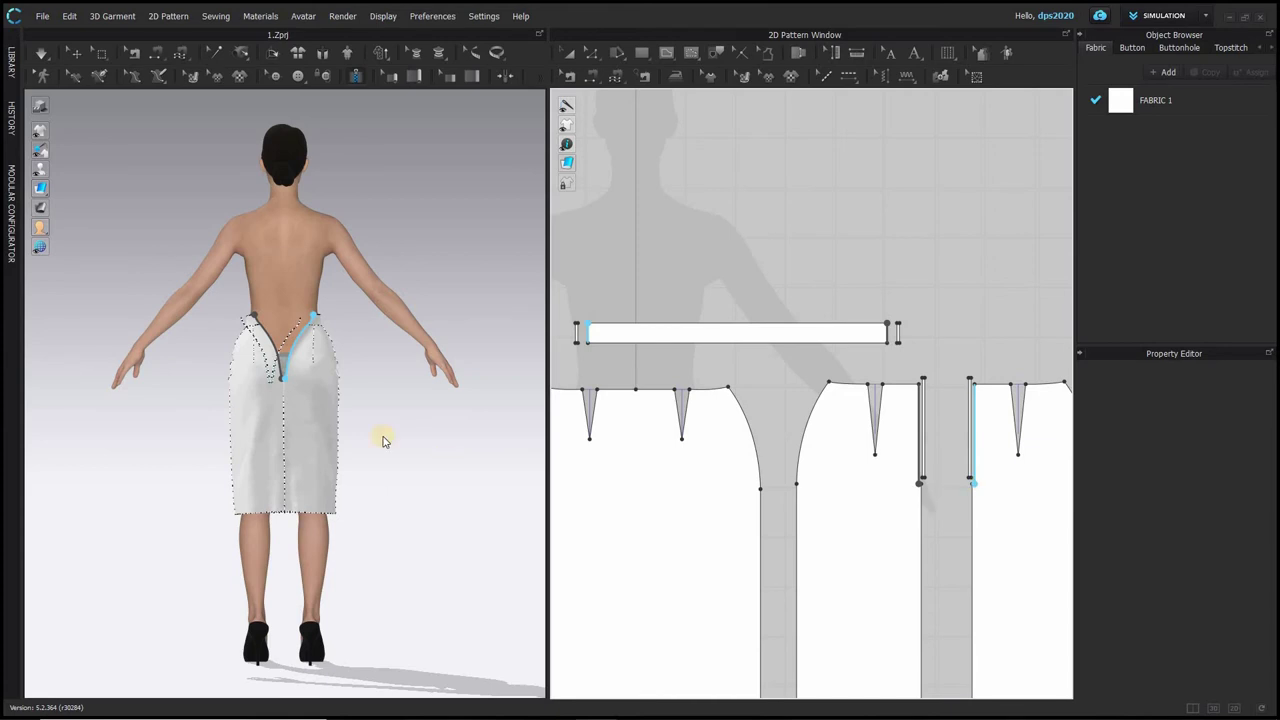
- Simulate the skirt so that the zipper closes the center-back opening
{"action": "scroll", "coordinate": [280, 250], "scroll_direction": "up", "scroll_amount": 5}
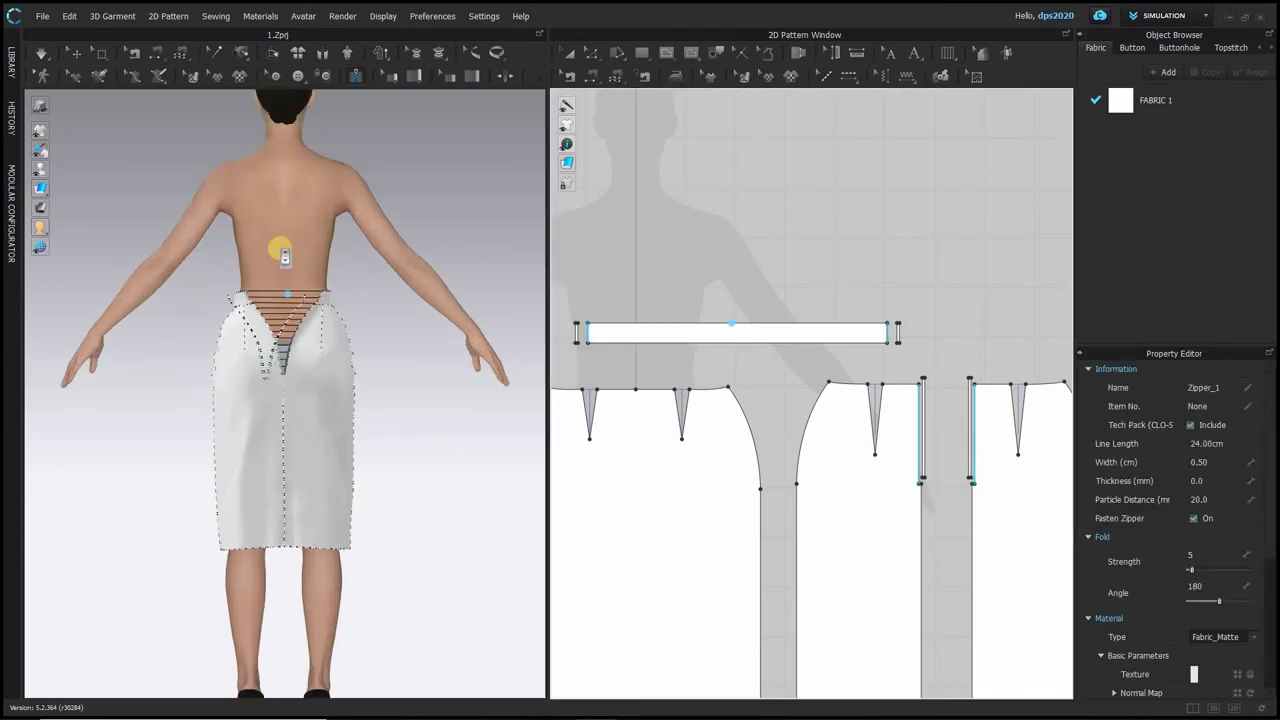
{"action": "scroll", "coordinate": [280, 237], "scroll_direction": "up", "scroll_amount": 3}
{"action": "middle_click_drag", "start_coordinate": [275, 272], "coordinate": [274, 315]}
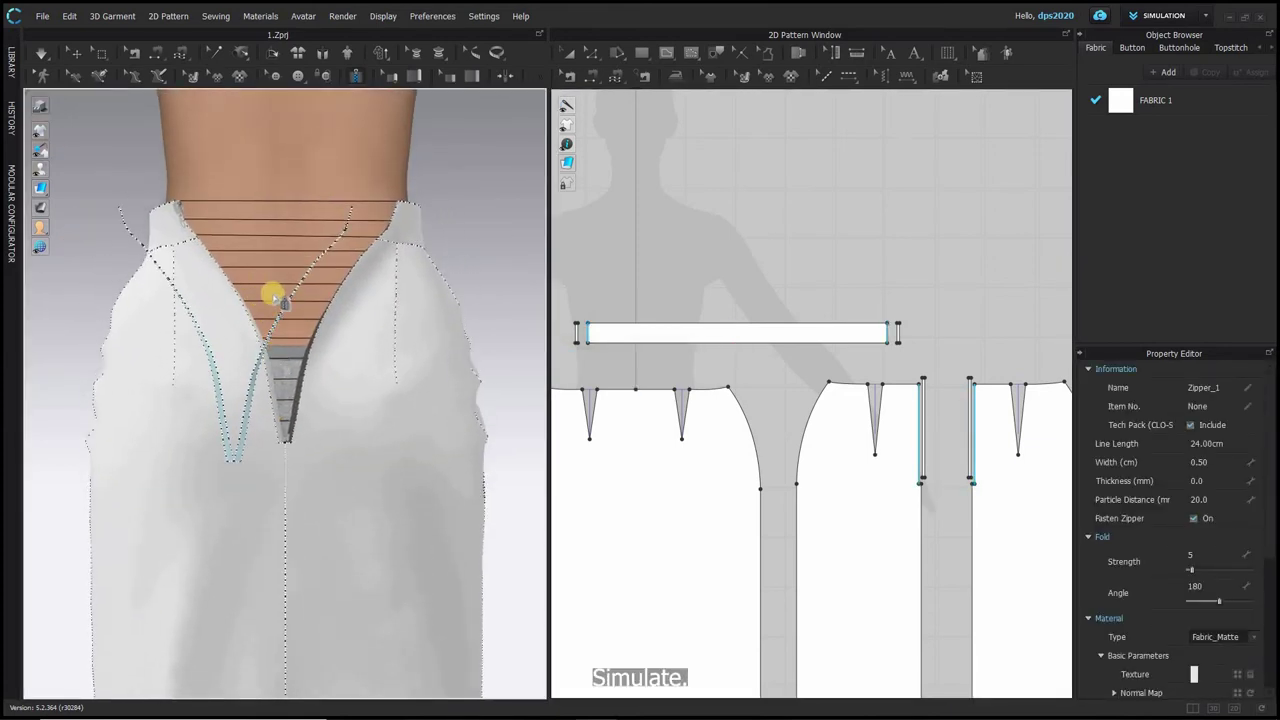
{"action": "key", "text": "space"}
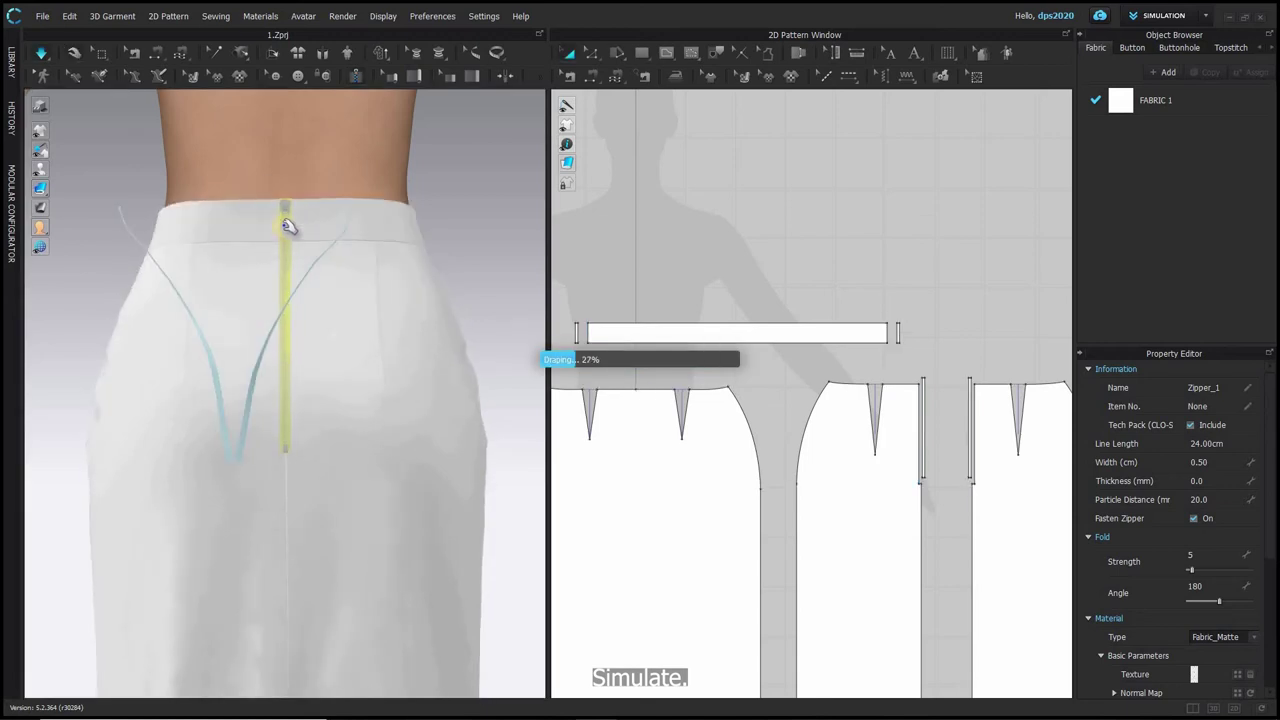
{"action": "scroll", "coordinate": [286, 212], "scroll_direction": "up", "scroll_amount": 2}
{"action": "right_click_drag", "start_coordinate": [236, 221], "coordinate": [324, 209]}
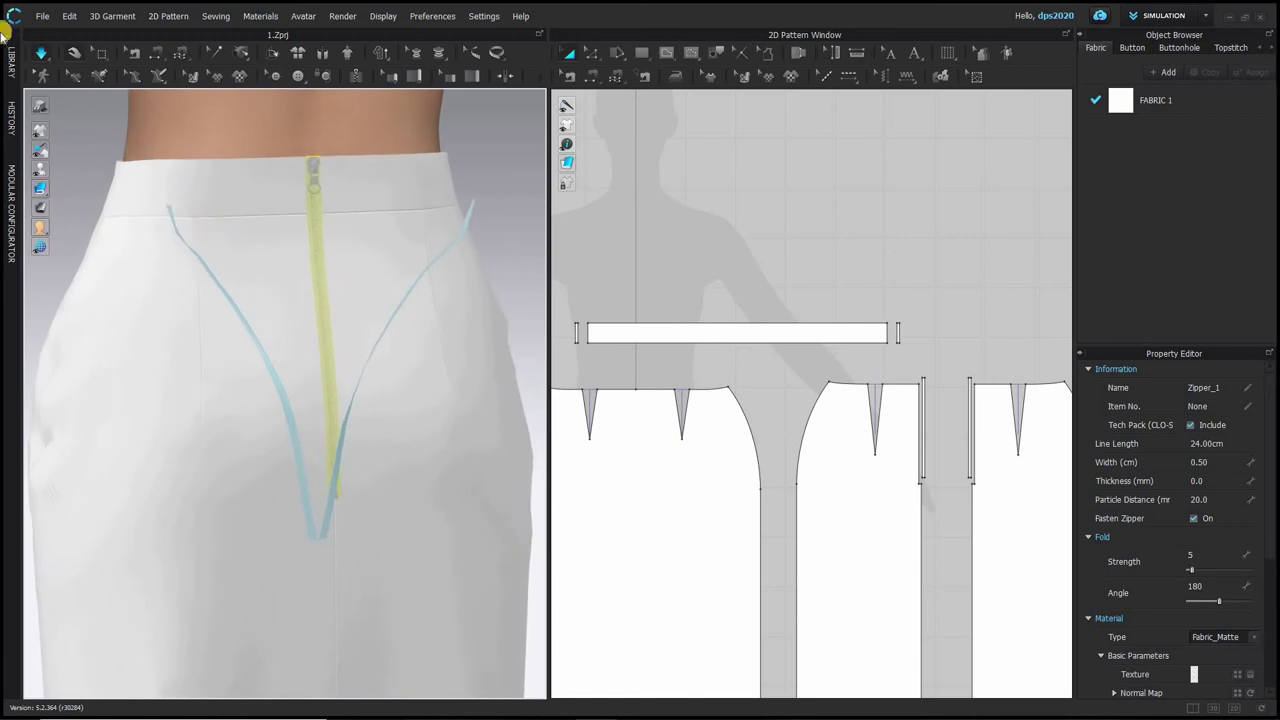
- Apply the Nylon.png zipper texture from the Hardware and Trims library to the zipper tape
{"action": "left_click", "coordinate": [10, 60]}
{"action": "left_click", "coordinate": [9, 62]}
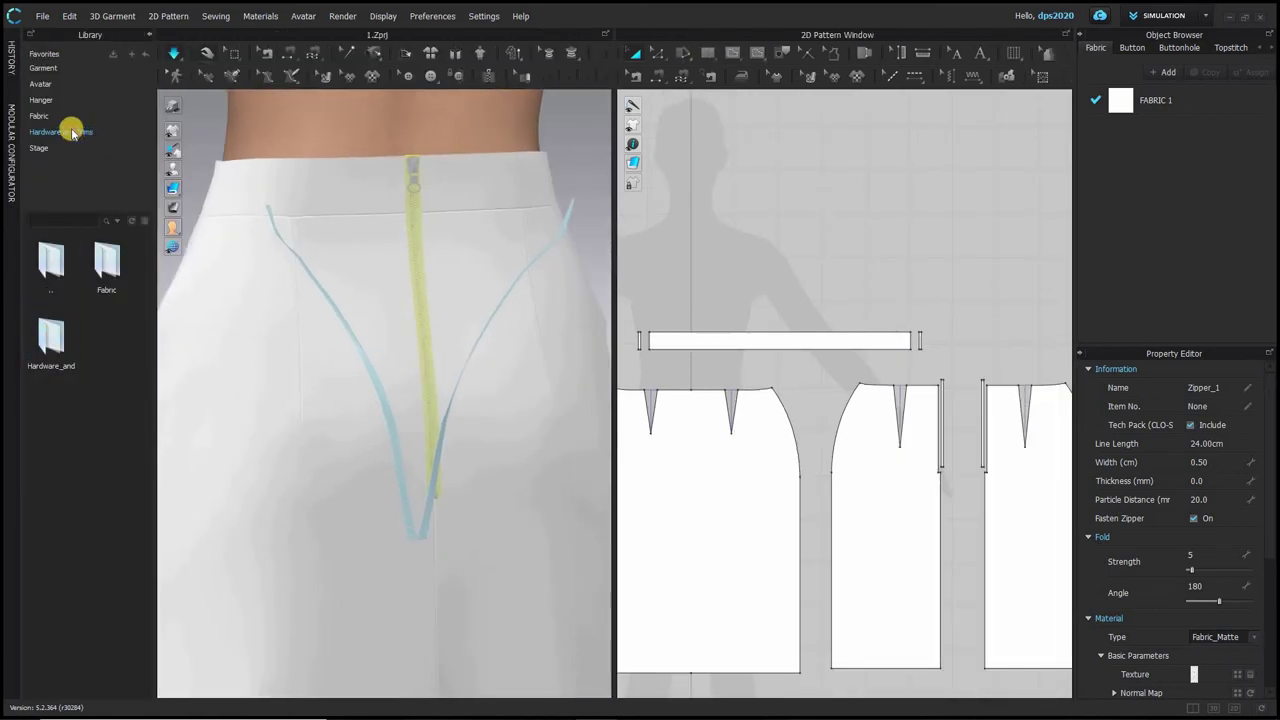
{"action": "left_click", "coordinate": [72, 133]}
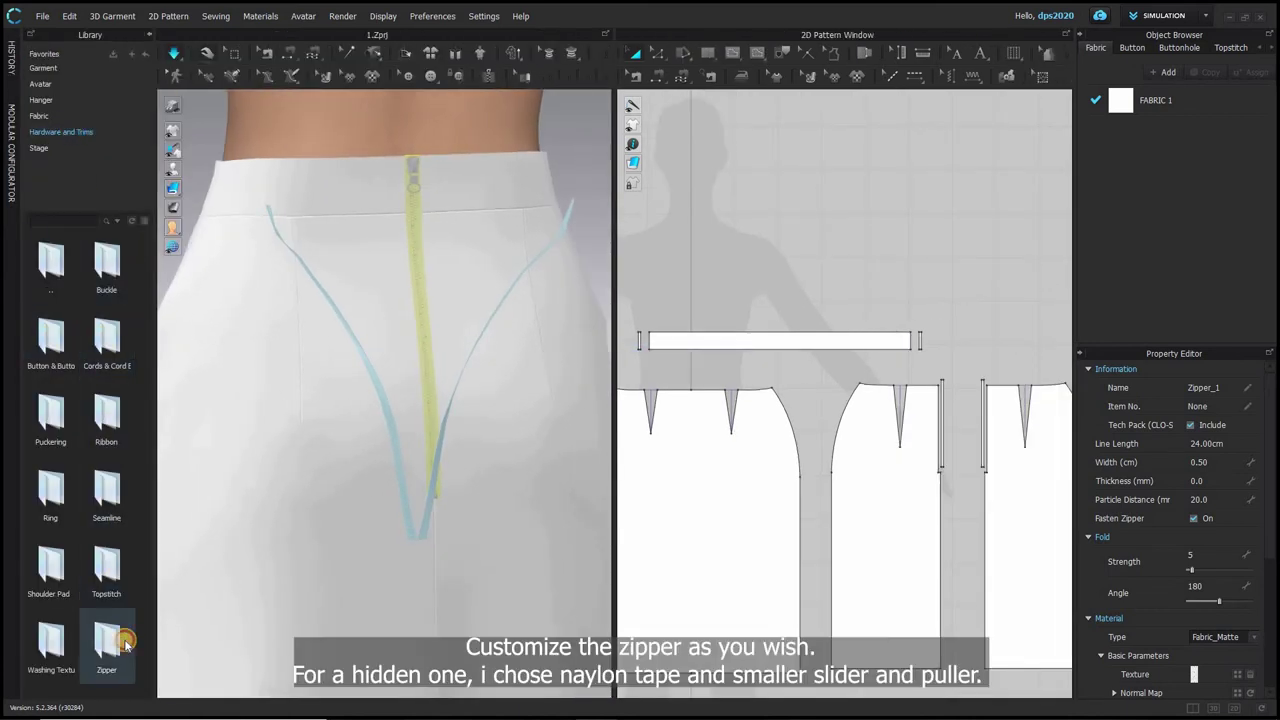
{"action": "double_click", "coordinate": [46, 421]}
{"action": "left_click_drag", "start_coordinate": [54, 339], "coordinate": [1196, 683]}
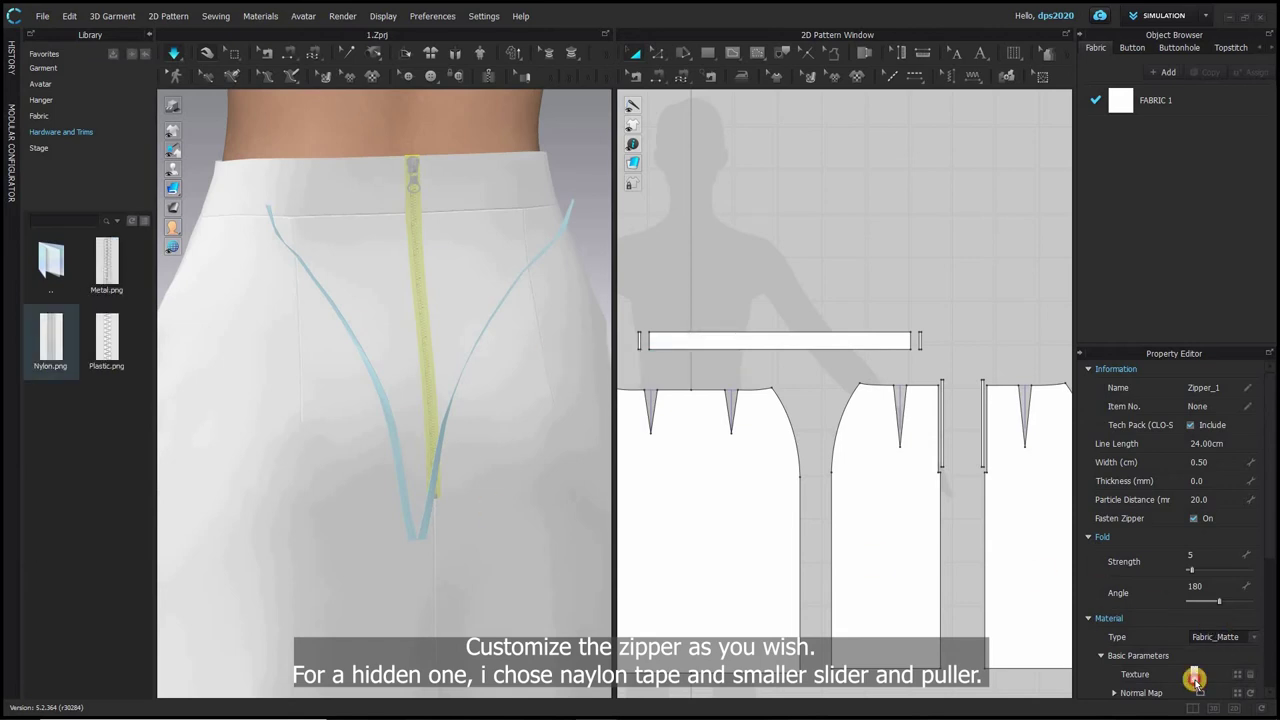
- Replace the zipper's slider with a smaller rounded one from the Slider folder of the Hardware and Trims library
{"action": "double_click", "coordinate": [52, 258]}
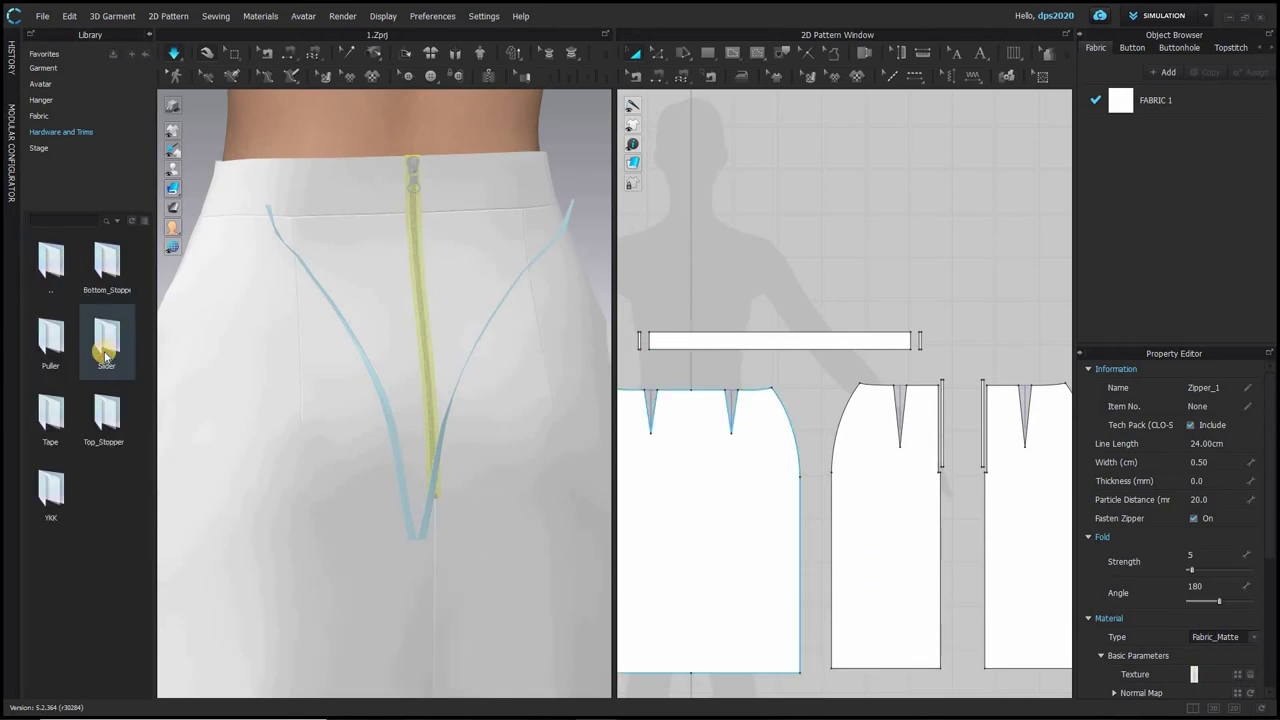
{"action": "double_click", "coordinate": [106, 354]}
{"action": "mouse_move", "coordinate": [47, 655]}
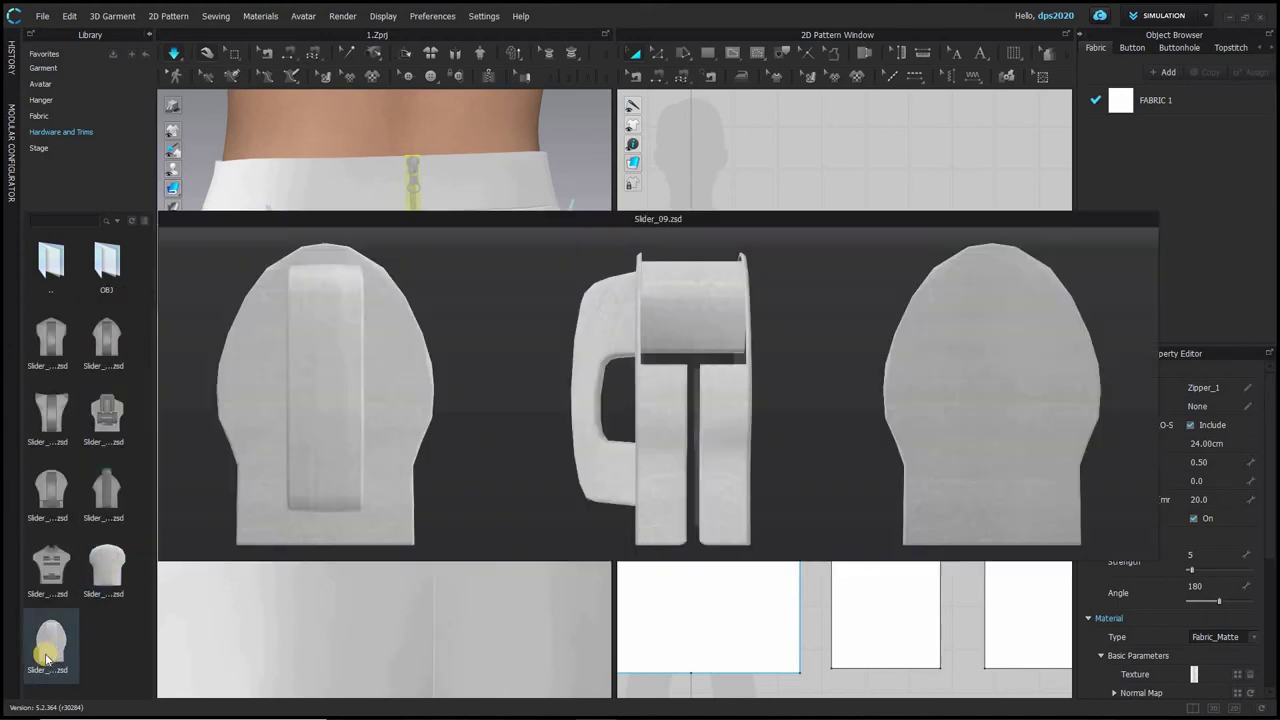
{"action": "left_click_drag", "start_coordinate": [106, 496], "coordinate": [414, 166]}
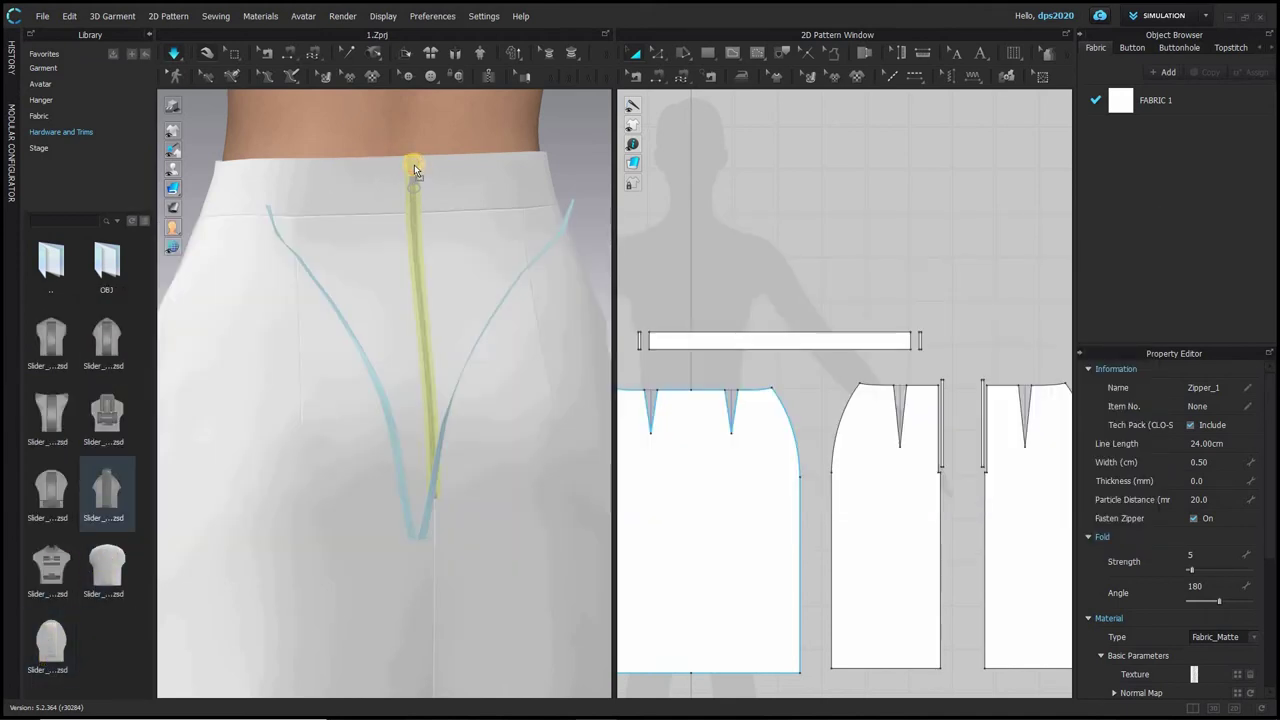
{"action": "left_click", "coordinate": [405, 233]}
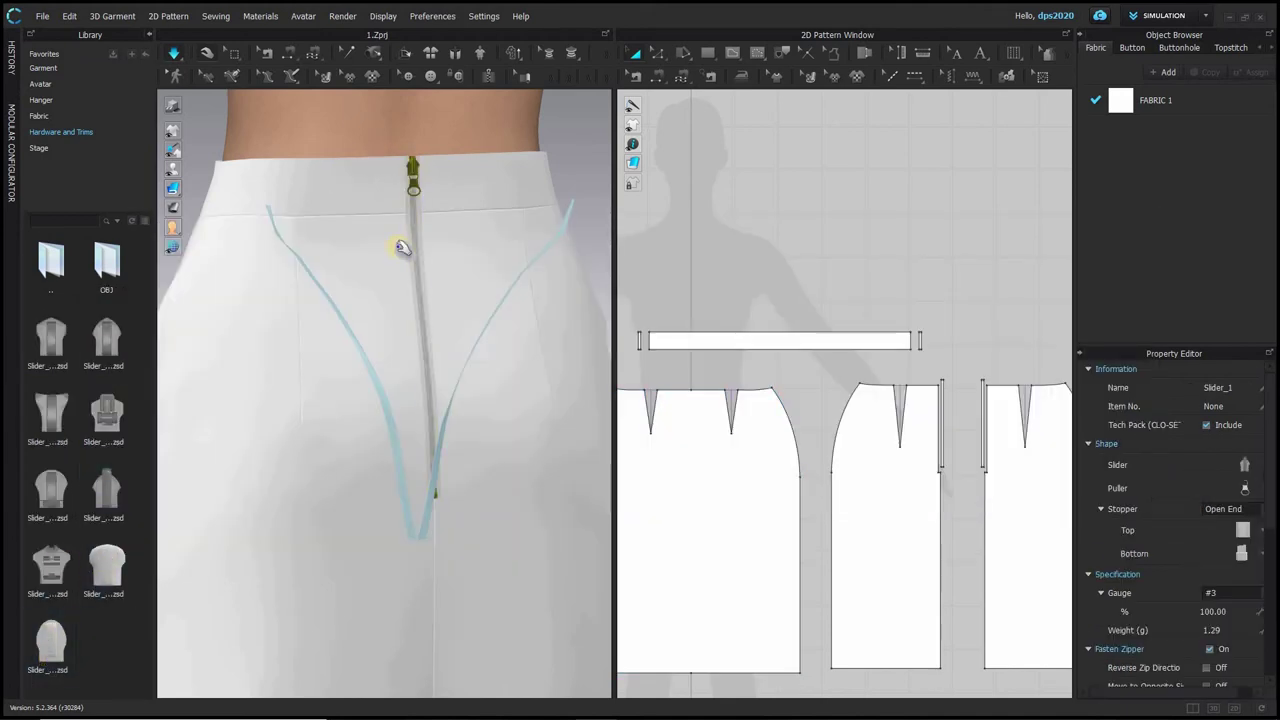
{"action": "left_click", "coordinate": [107, 565]}
{"action": "right_click_drag", "start_coordinate": [360, 289], "coordinate": [67, 525]}
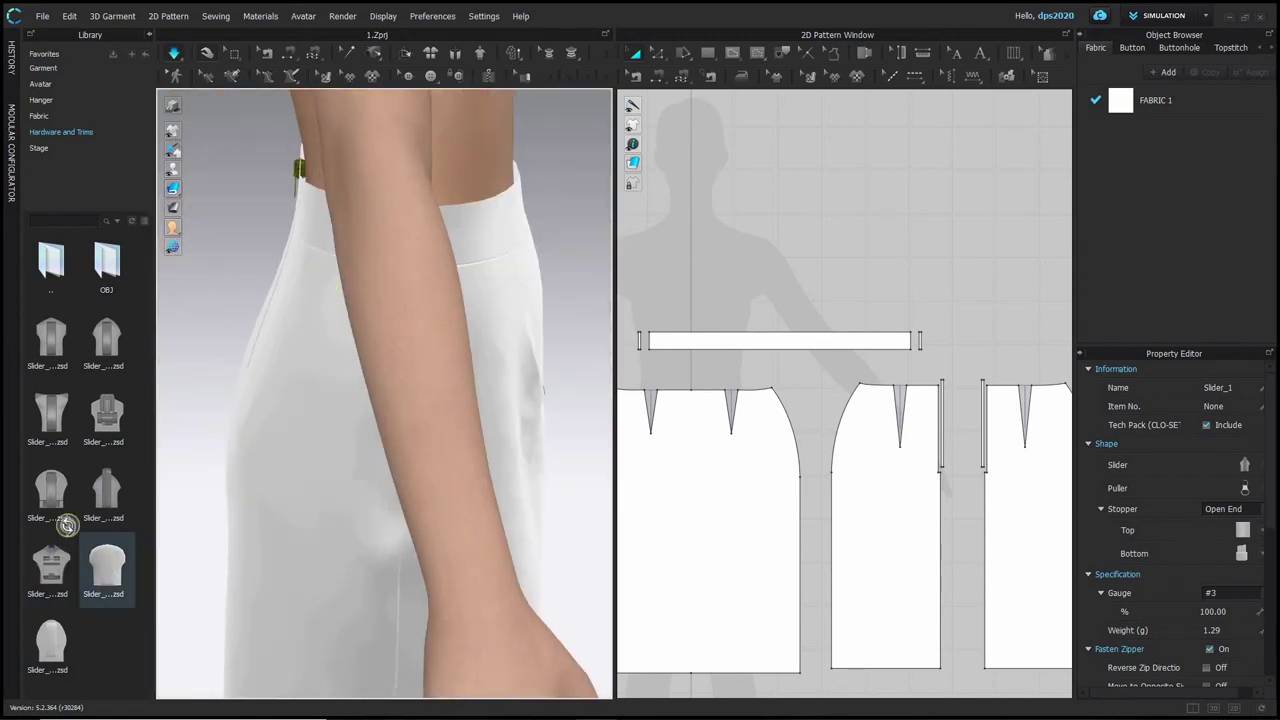
{"action": "left_click_drag", "start_coordinate": [60, 648], "coordinate": [294, 161]}
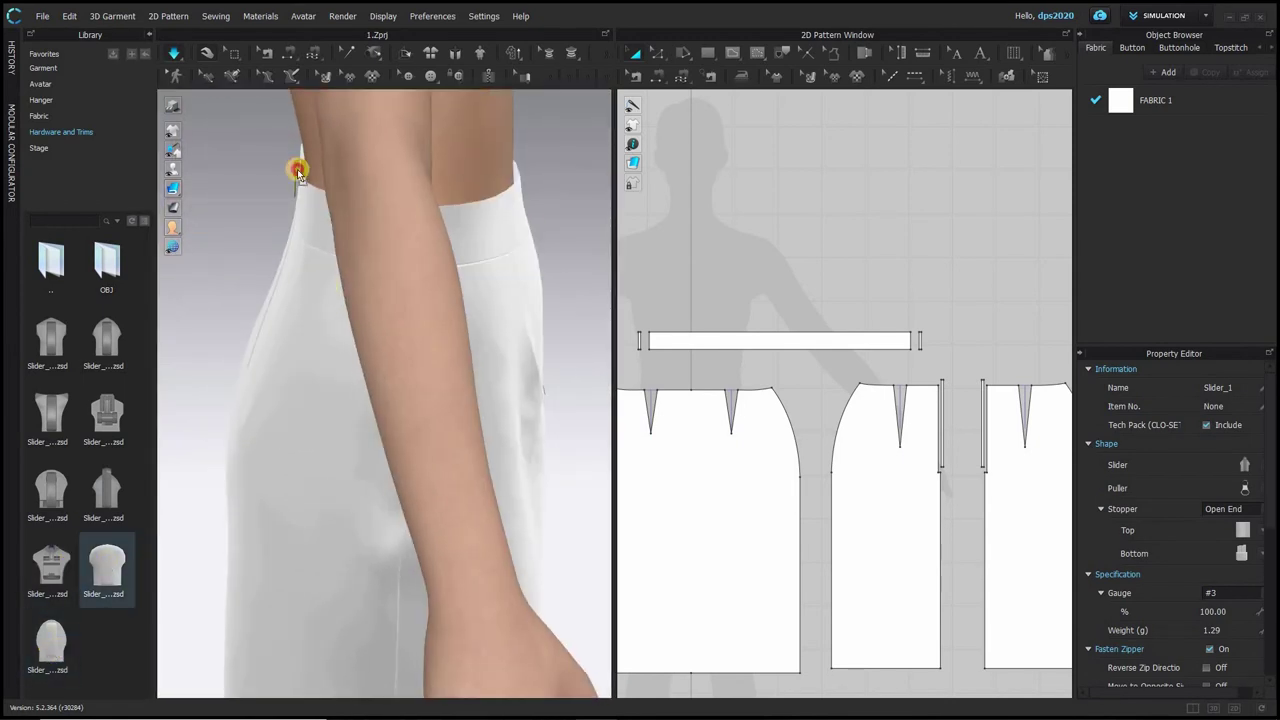
- Apply the Puller_09.zpl puller from the Hardware and Trims library to the zipper slider
{"action": "right_click_drag", "start_coordinate": [380, 267], "coordinate": [462, 320]}
{"action": "left_click", "coordinate": [64, 296]}
{"action": "double_click", "coordinate": [64, 296]}
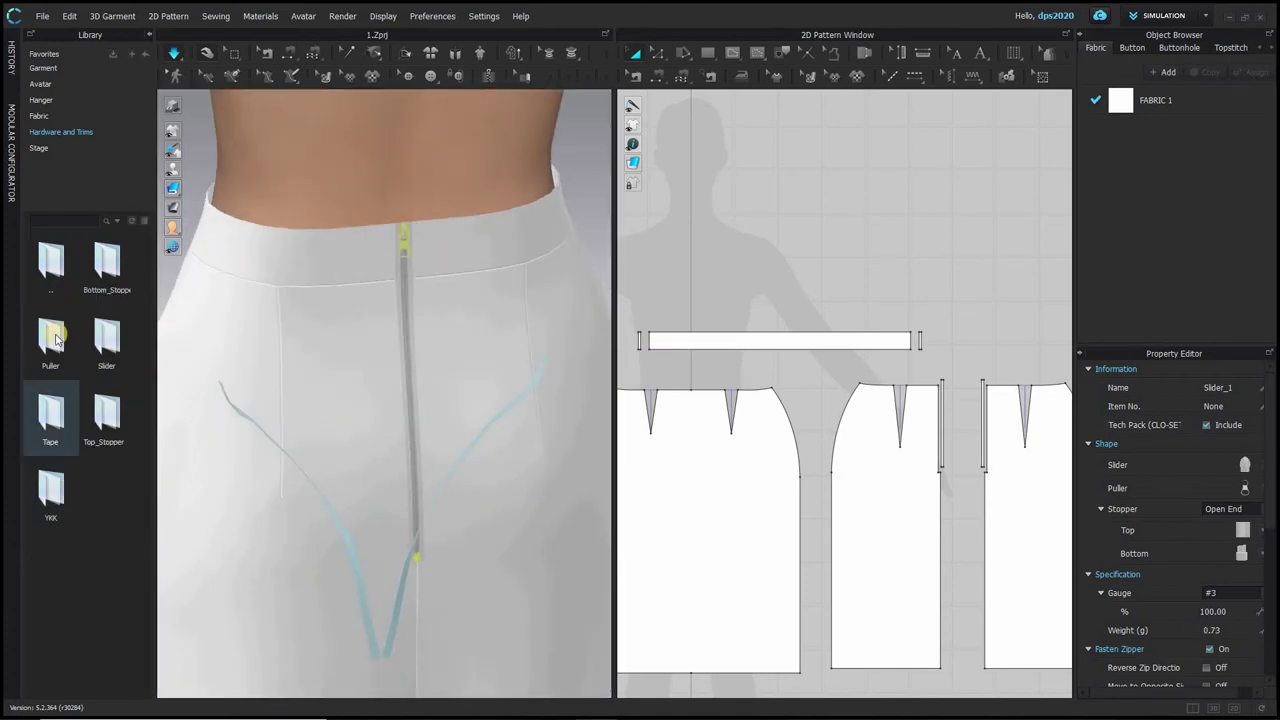
{"action": "double_click", "coordinate": [51, 358]}
{"action": "scroll", "coordinate": [83, 577], "scroll_direction": "down", "scroll_amount": 2}
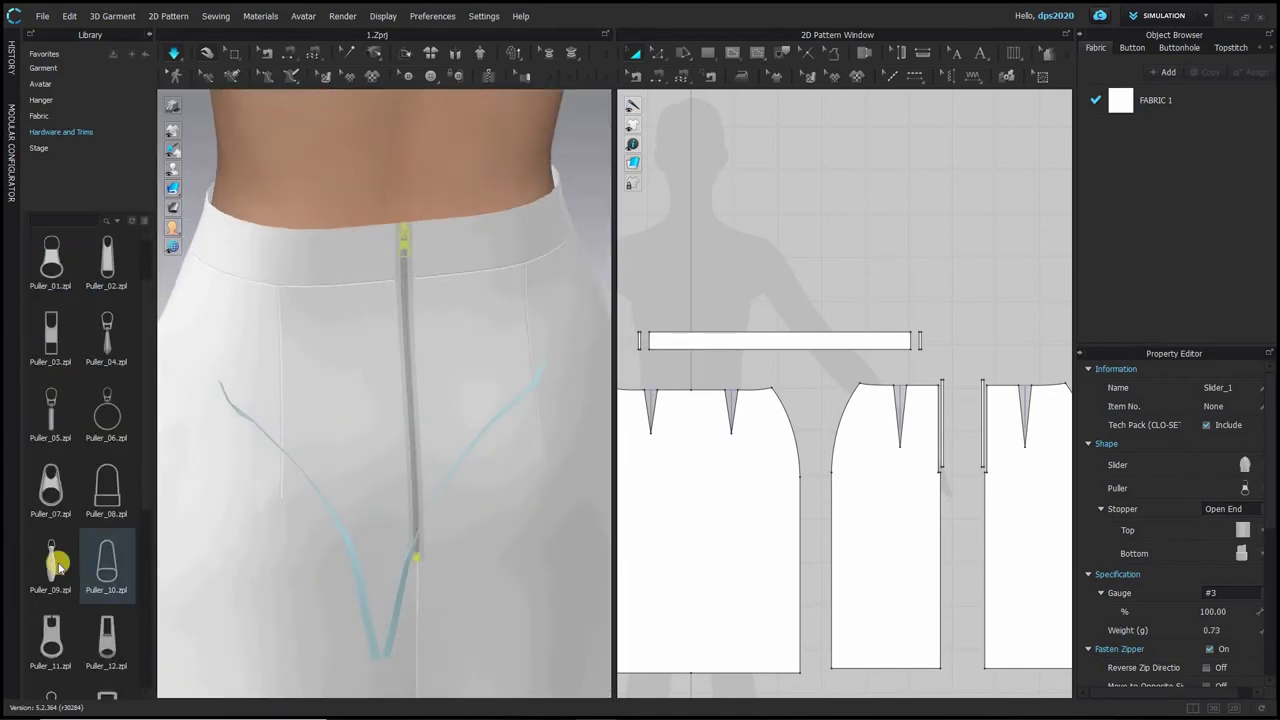
{"action": "scroll", "coordinate": [56, 550], "scroll_direction": "down", "scroll_amount": 3}
{"action": "left_click_drag", "start_coordinate": [51, 438], "coordinate": [402, 240]}
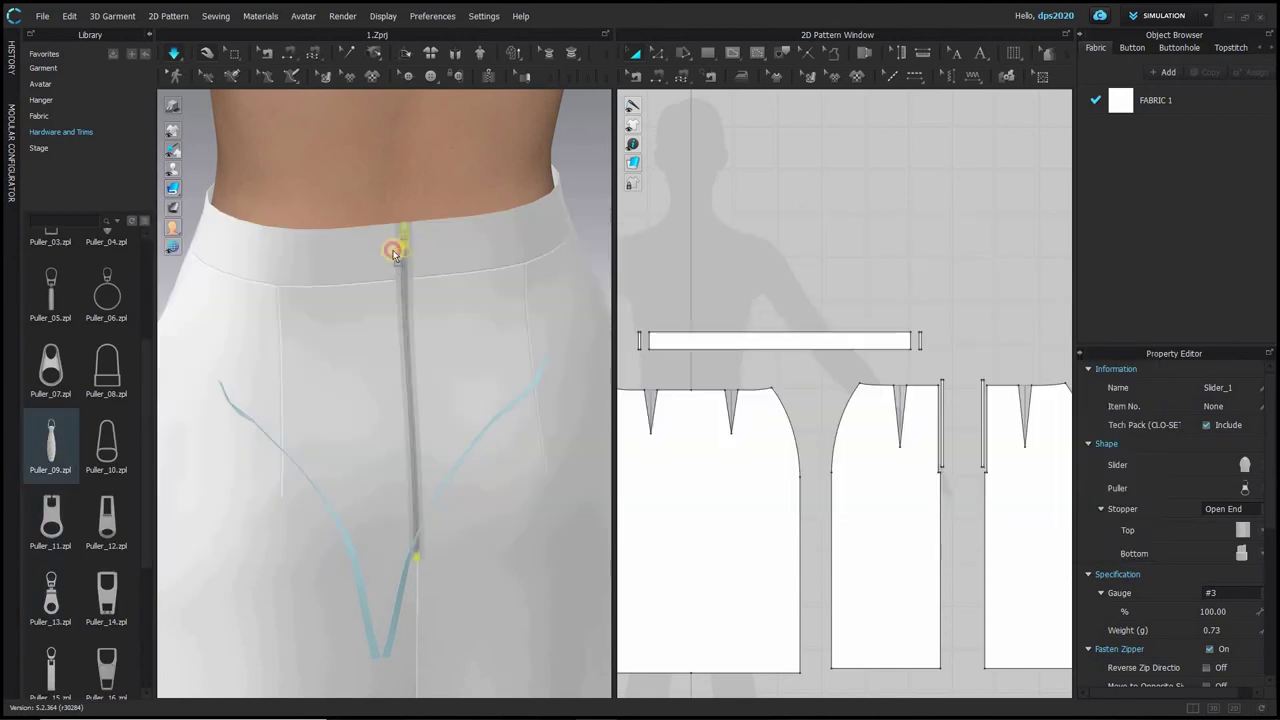
{"action": "scroll", "coordinate": [366, 208], "scroll_direction": "up", "scroll_amount": 3}
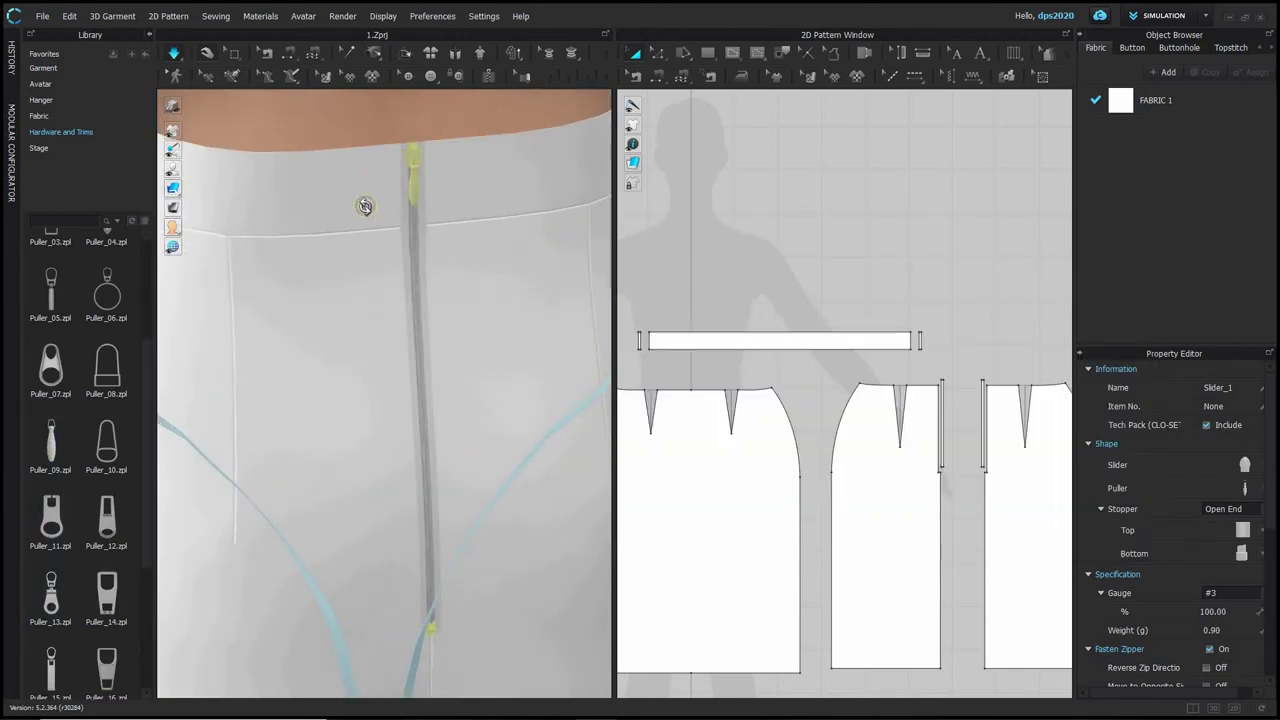
{"action": "right_click_drag", "start_coordinate": [366, 208], "coordinate": [352, 224]}
{"action": "middle_click_drag", "start_coordinate": [349, 245], "coordinate": [343, 376]}
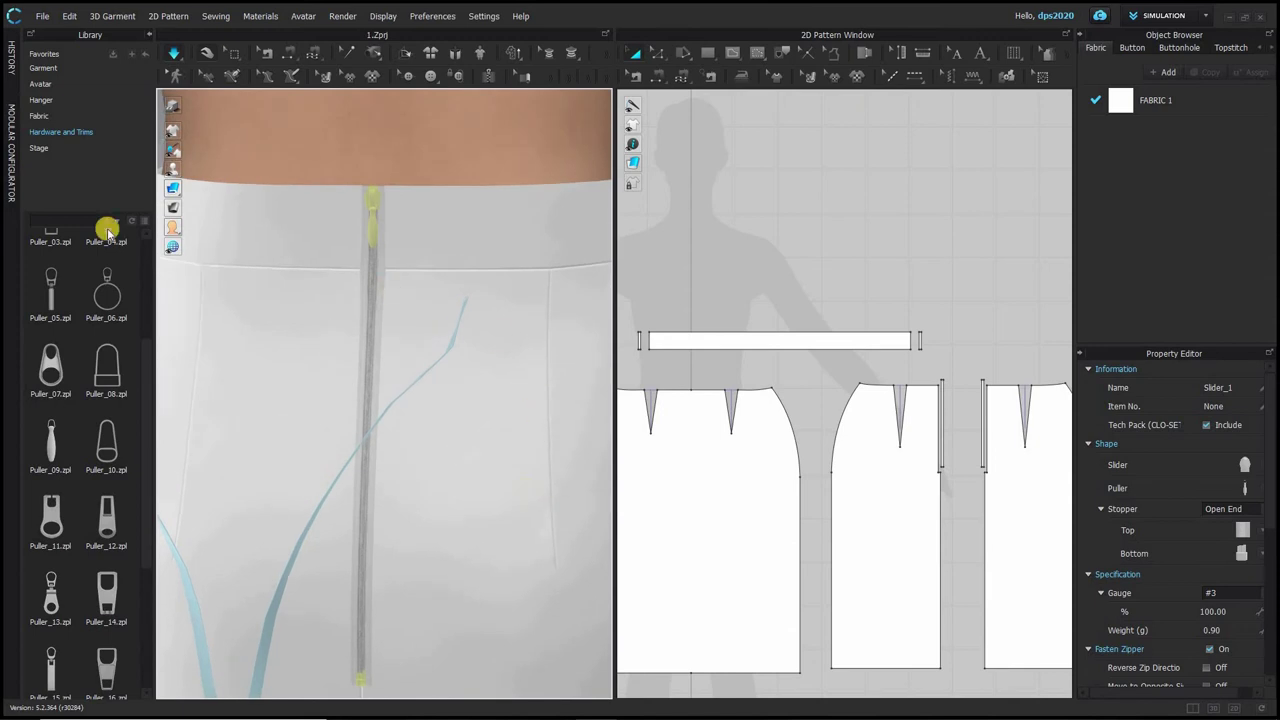
- Sew the two short strips to the adjoining ends of the waistband with Segment Sewing
{"action": "left_click", "coordinate": [151, 38]}
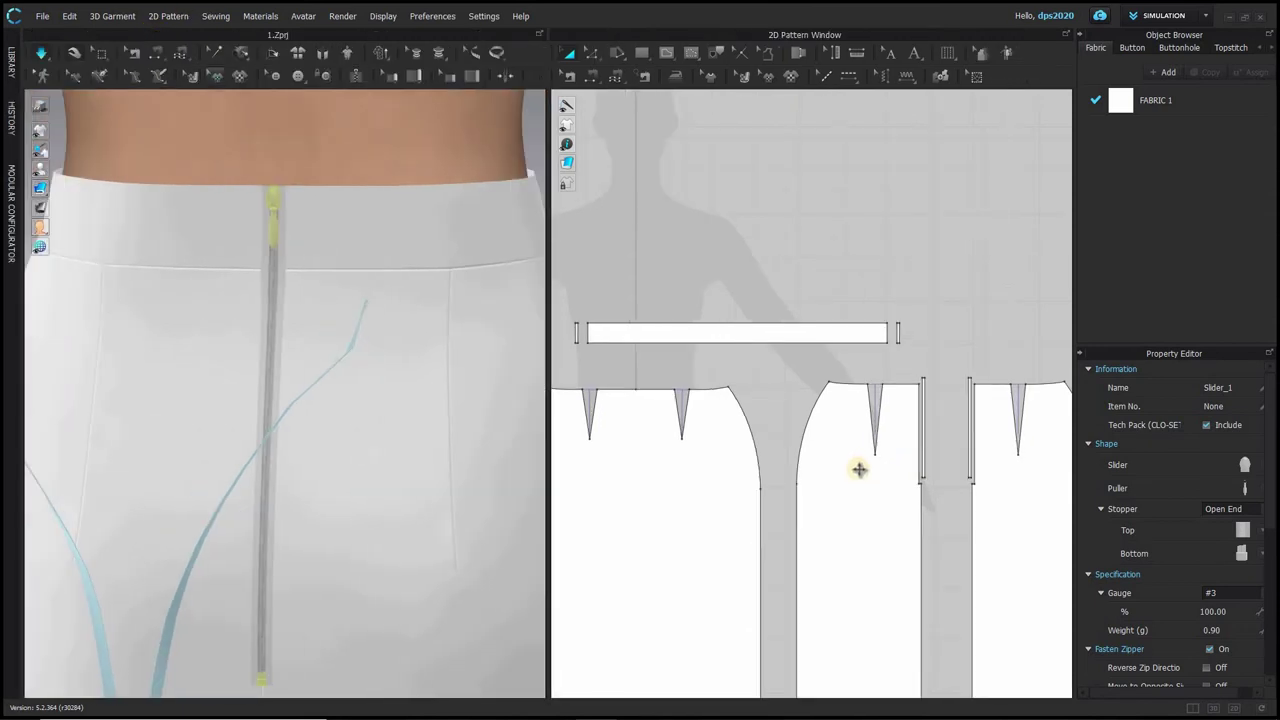
{"action": "scroll", "coordinate": [860, 469], "scroll_direction": "down", "scroll_amount": 2}
{"action": "left_click", "coordinate": [595, 76]}
{"action": "left_click", "coordinate": [594, 75]}
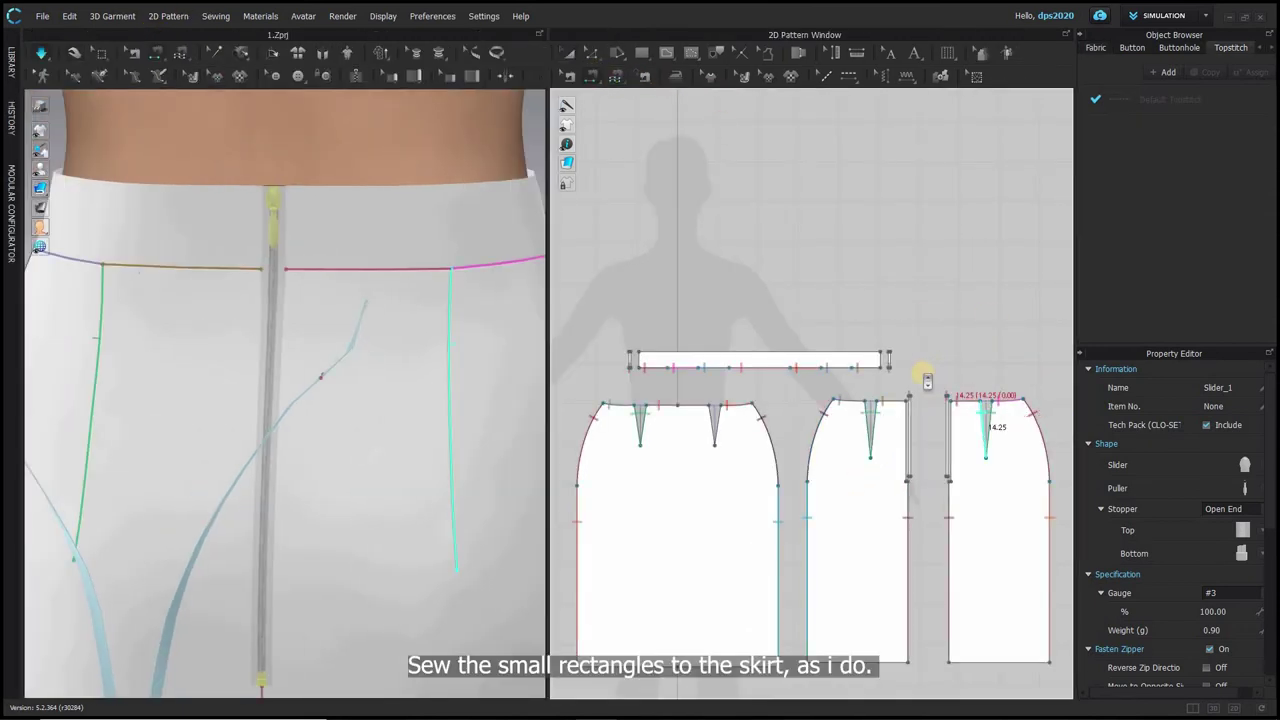
{"action": "scroll", "coordinate": [889, 349], "scroll_direction": "up", "scroll_amount": 4}
{"action": "left_click", "coordinate": [863, 347]}
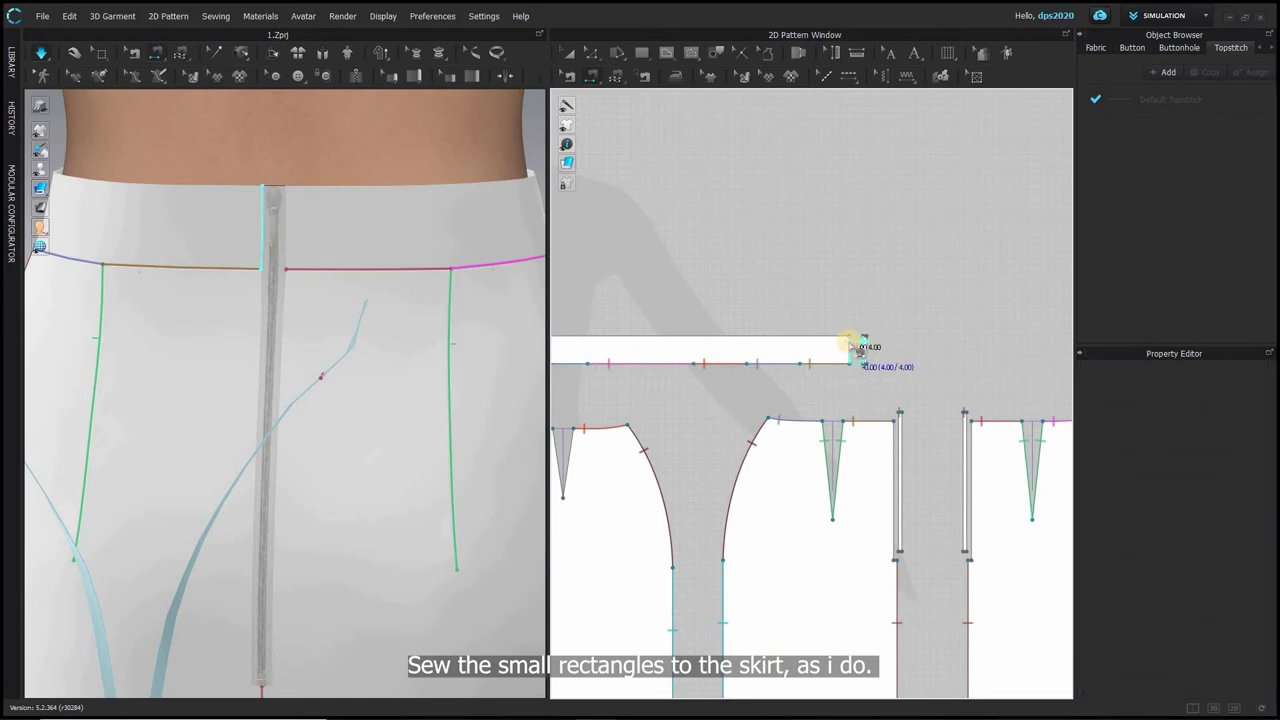
{"action": "left_click", "coordinate": [901, 457]}
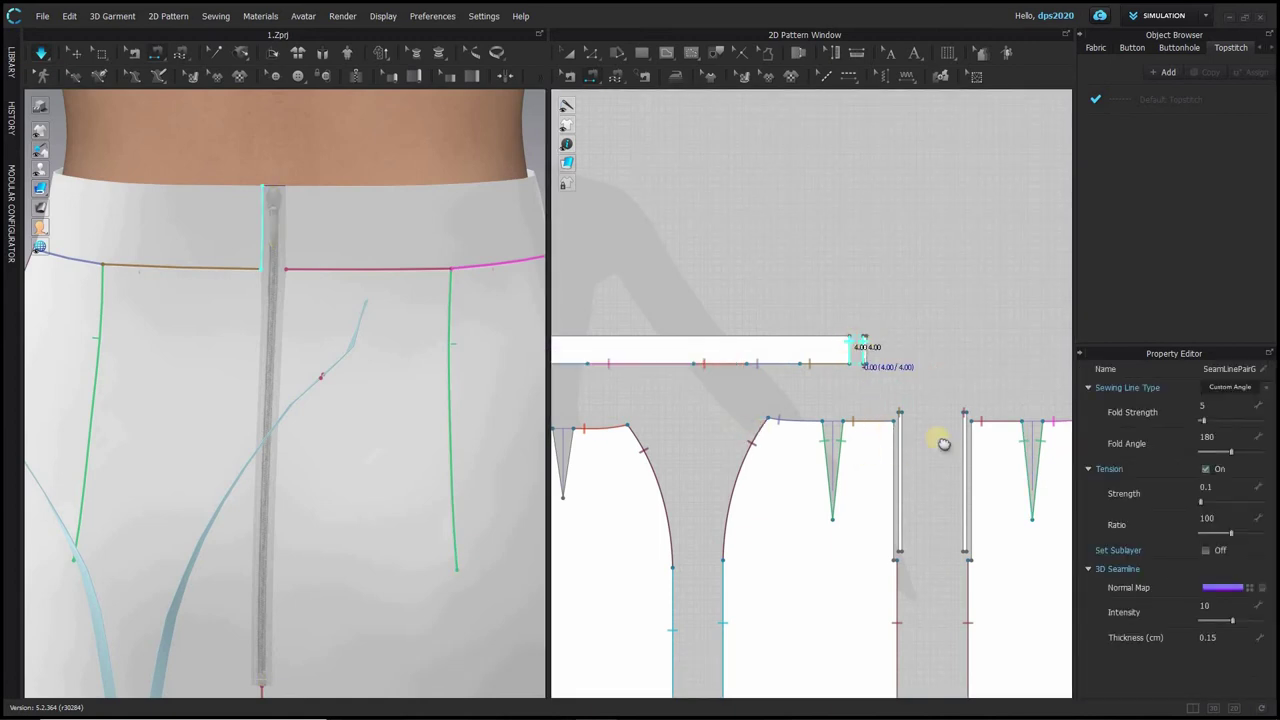
{"action": "middle_click_drag", "start_coordinate": [940, 441], "coordinate": [1132, 450]}
{"action": "left_click", "coordinate": [610, 358]}
{"action": "left_click", "coordinate": [624, 359]}
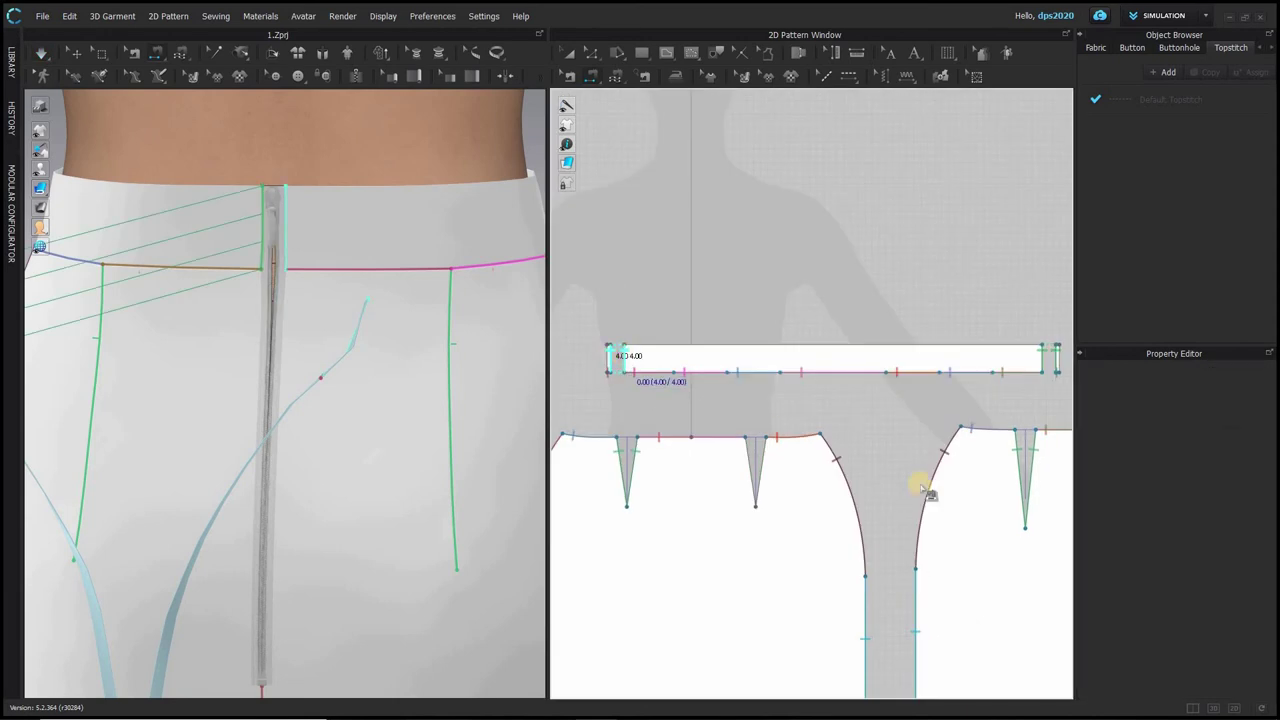
- Sew each long strip's side edge to the center-back opening edge of its adjoining back piece
{"action": "middle_click_drag", "start_coordinate": [889, 477], "coordinate": [735, 442]}
{"action": "left_click", "coordinate": [936, 410]}
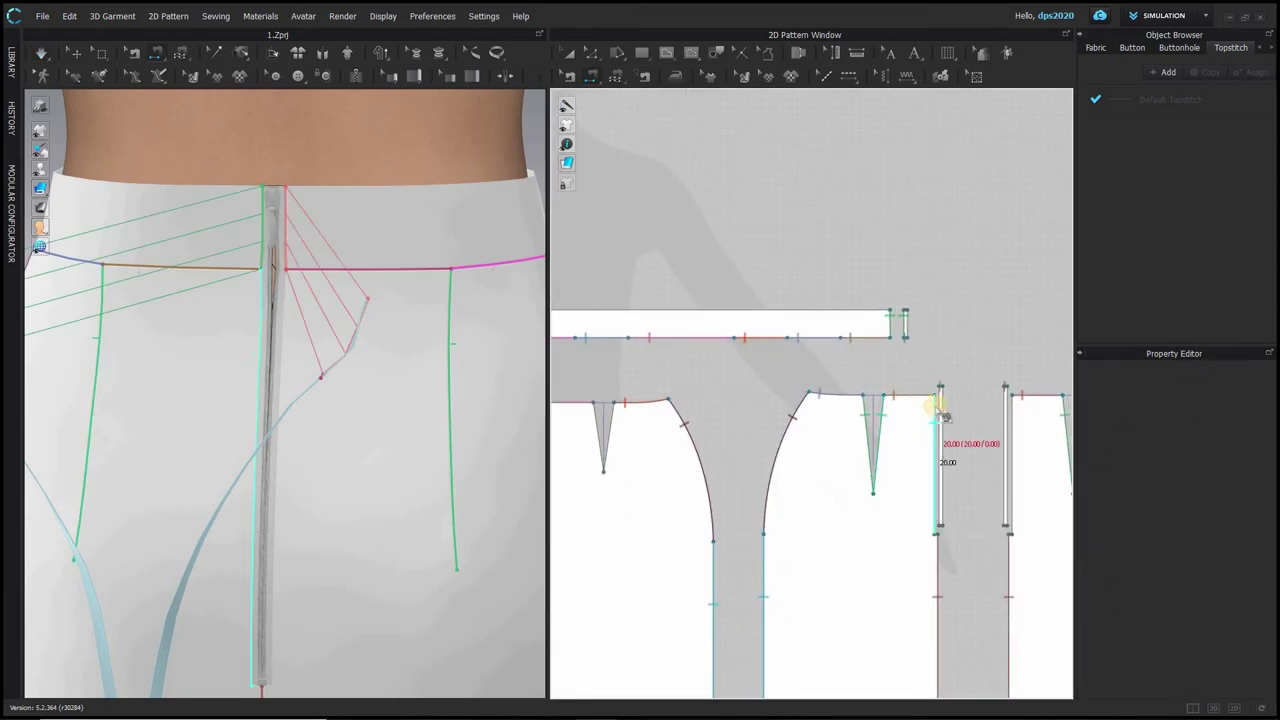
{"action": "left_click", "coordinate": [1006, 426]}
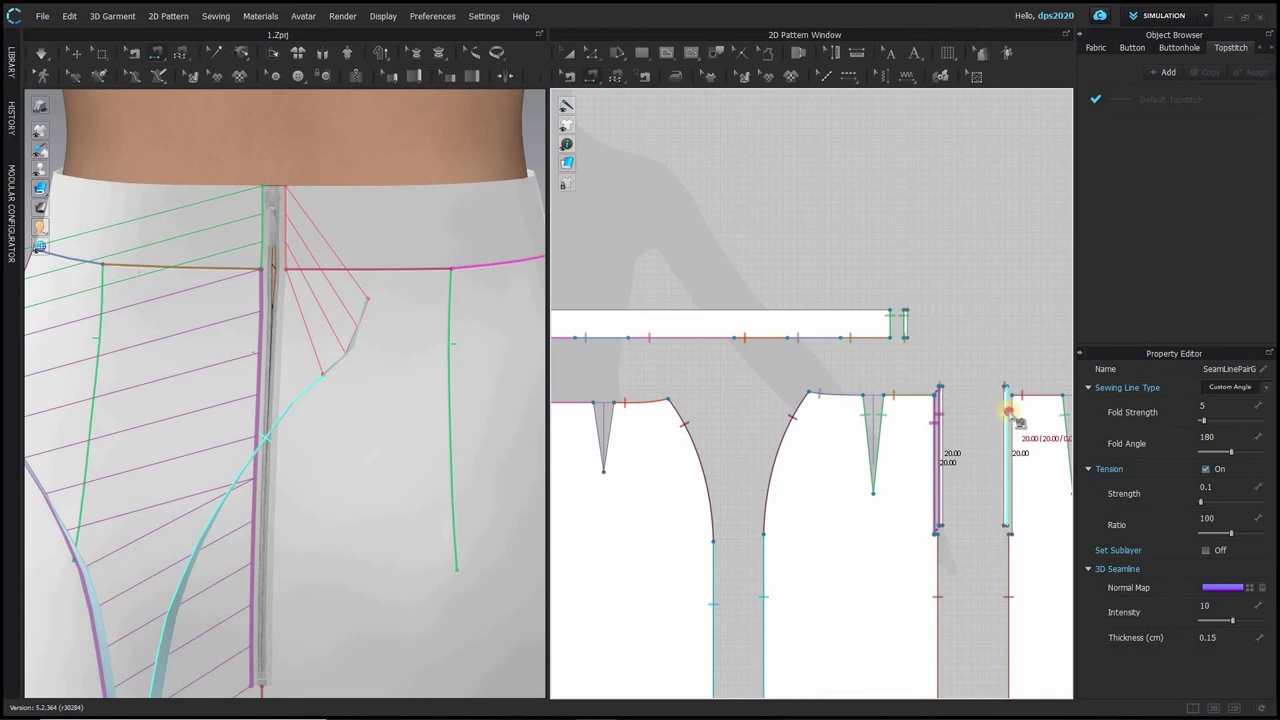
{"action": "left_click", "coordinate": [1008, 411]}
- Sew the 0.50 cm lower edge of each long strip to the small ledge below the opening on its back piece
{"action": "scroll", "coordinate": [952, 525], "scroll_direction": "up", "scroll_amount": 5}
{"action": "left_click", "coordinate": [915, 537]}
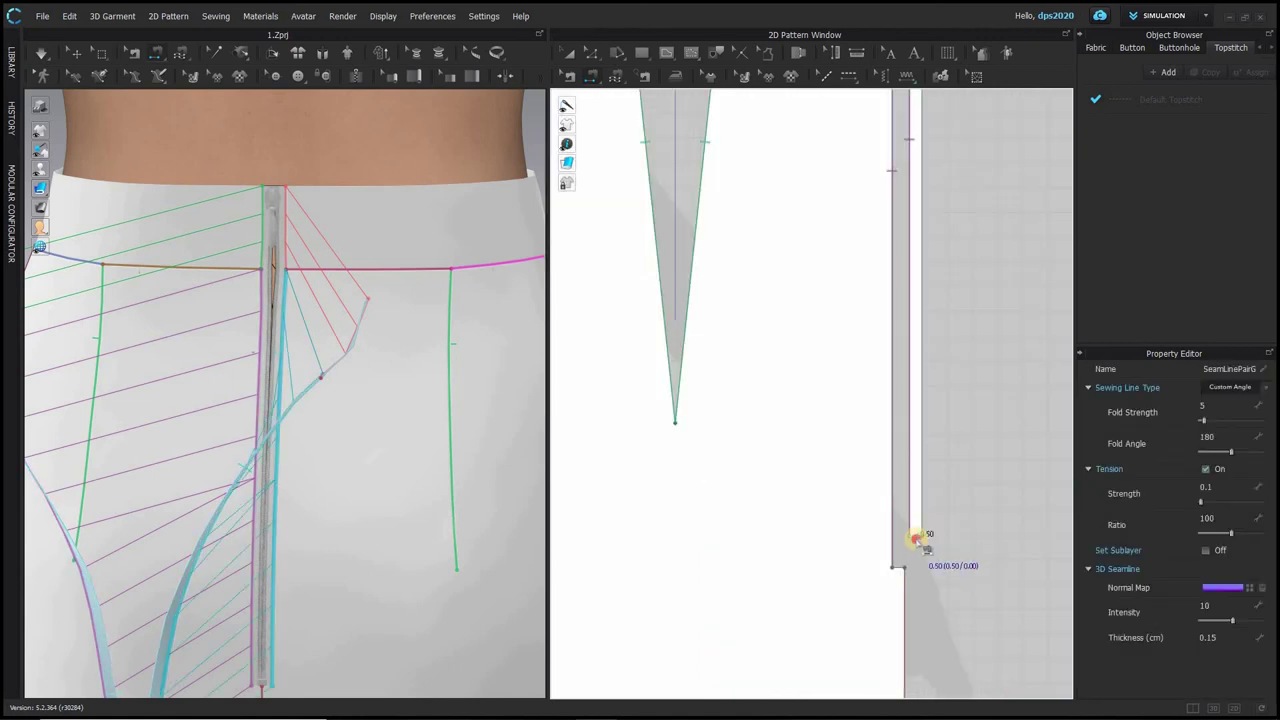
{"action": "left_click", "coordinate": [912, 566]}
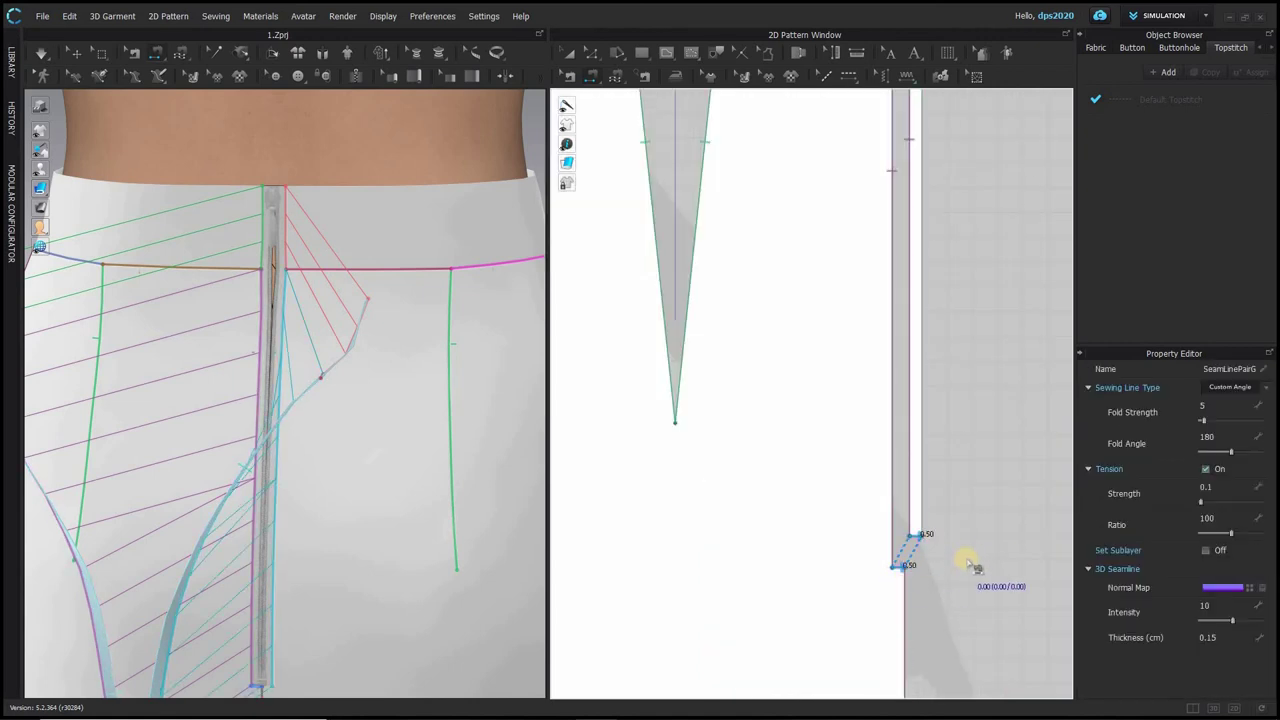
{"action": "scroll", "coordinate": [975, 563], "scroll_direction": "down", "scroll_amount": 5}
{"action": "middle_click_drag", "start_coordinate": [975, 563], "coordinate": [852, 549]}
{"action": "scroll", "coordinate": [921, 538], "scroll_direction": "up", "scroll_amount": 4}
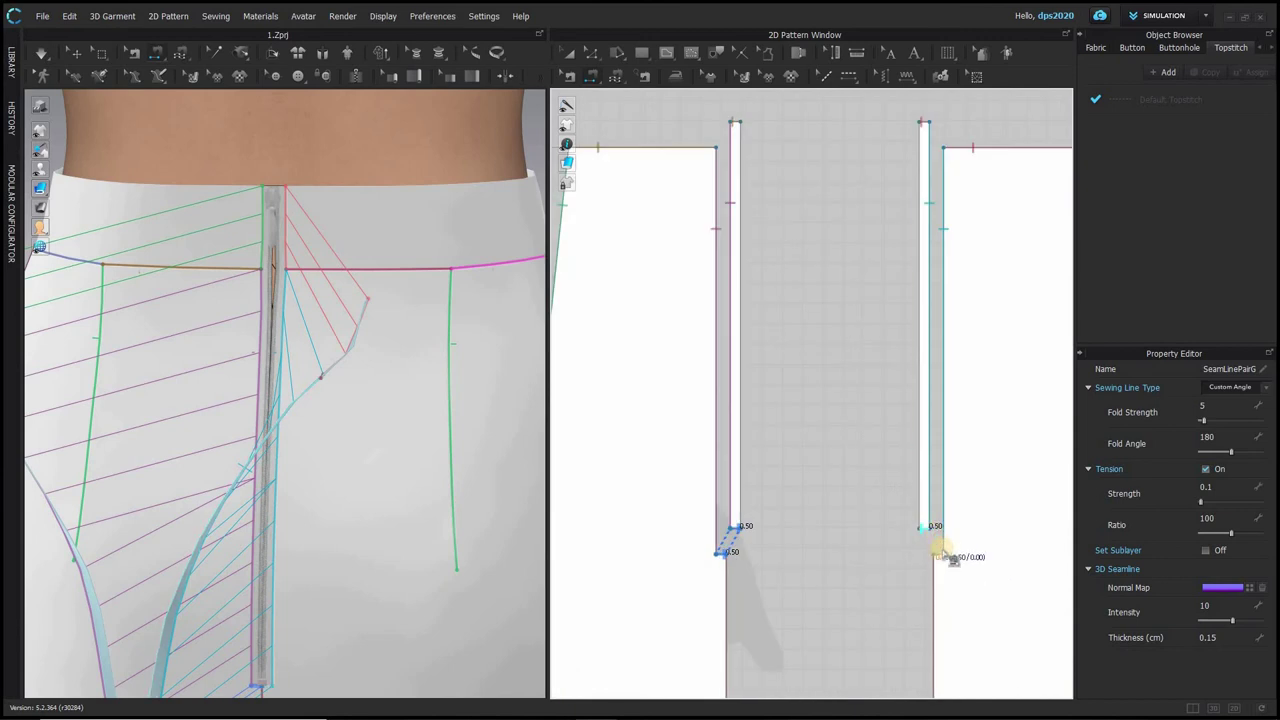
{"action": "left_click", "coordinate": [928, 531]}
{"action": "left_click", "coordinate": [939, 554]}
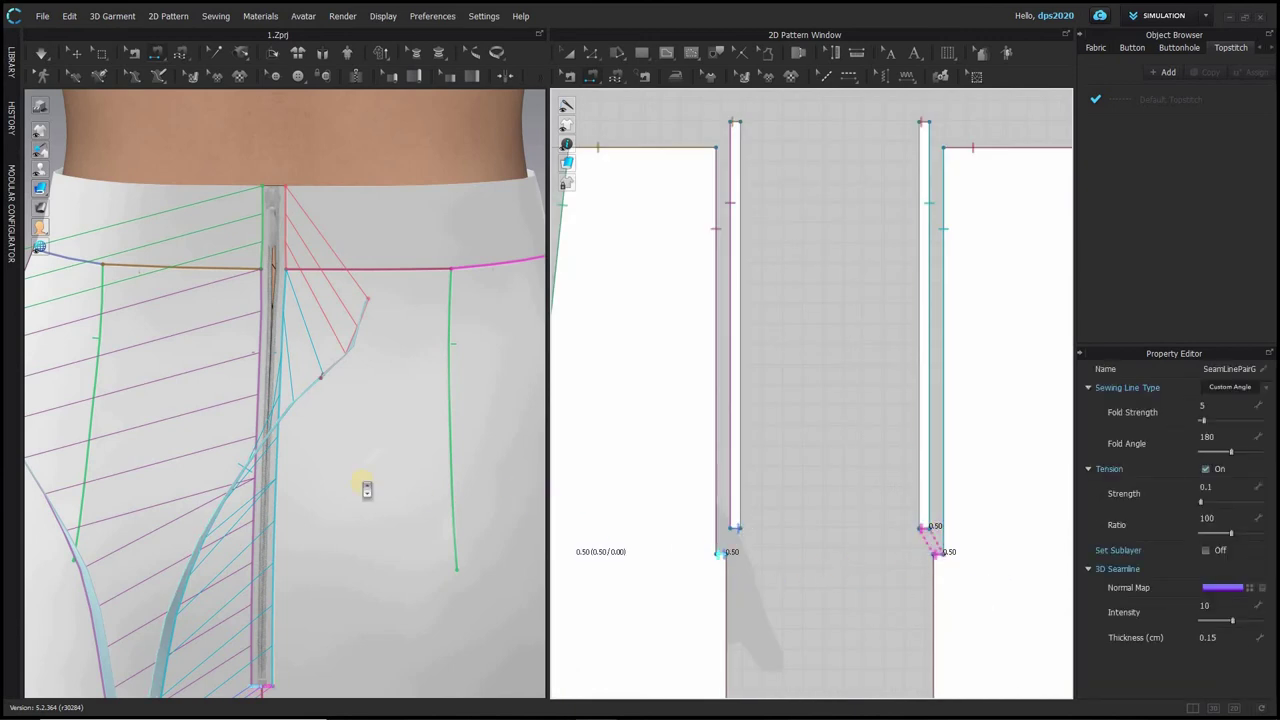
- Center the four narrow strips around the zipper in the 3D view and set their particle distance to 7
{"action": "scroll", "coordinate": [366, 489], "scroll_direction": "down", "scroll_amount": 4}
{"action": "scroll", "coordinate": [823, 337], "scroll_direction": "down", "scroll_amount": 5}
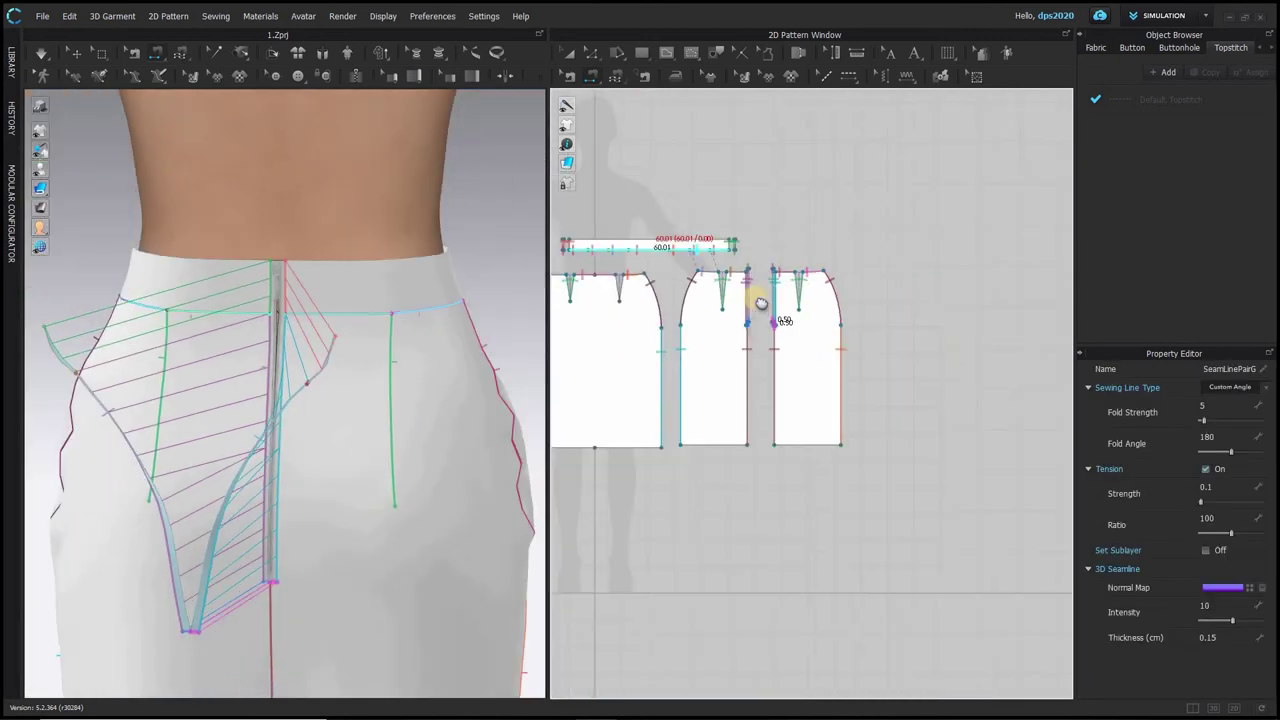
{"action": "middle_click_drag", "start_coordinate": [761, 303], "coordinate": [845, 357]}
{"action": "scroll", "coordinate": [685, 235], "scroll_direction": "up", "scroll_amount": 4}
{"action": "left_click", "coordinate": [566, 54]}
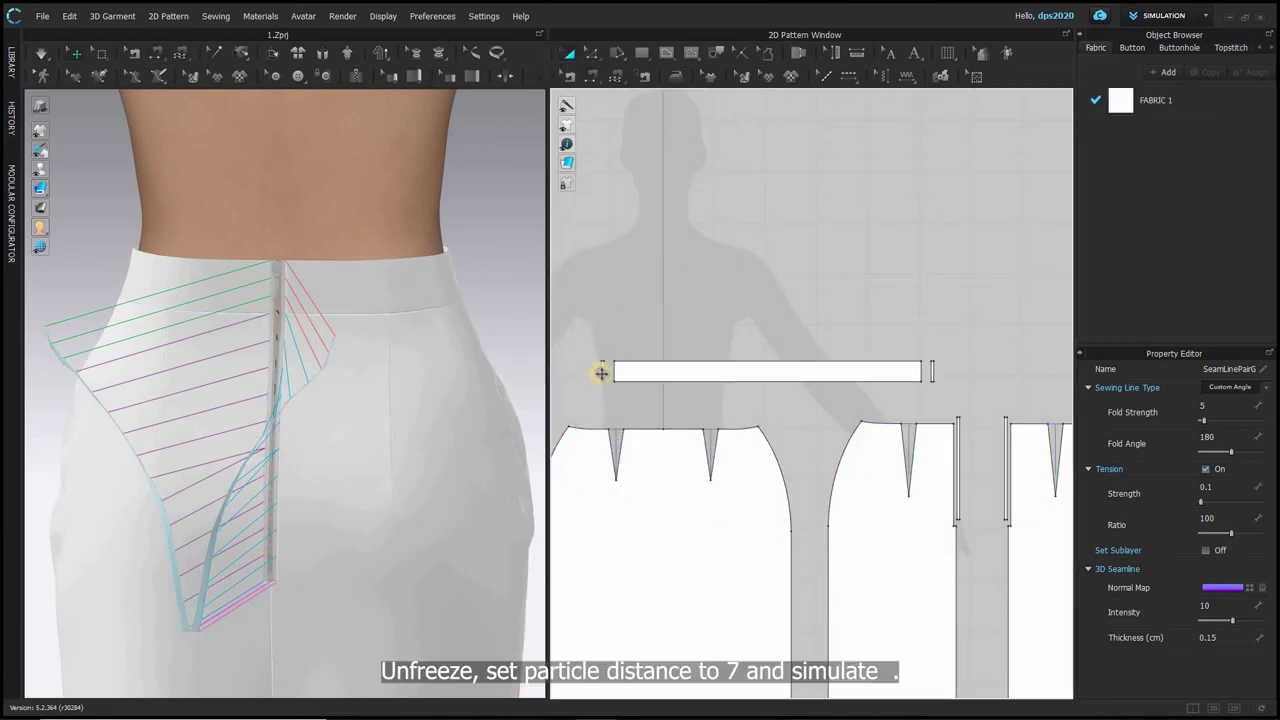
{"action": "left_click", "coordinate": [601, 373]}
{"action": "left_click", "coordinate": [932, 373], "text": "shift"}
{"action": "left_click", "coordinate": [959, 464], "text": "shift"}
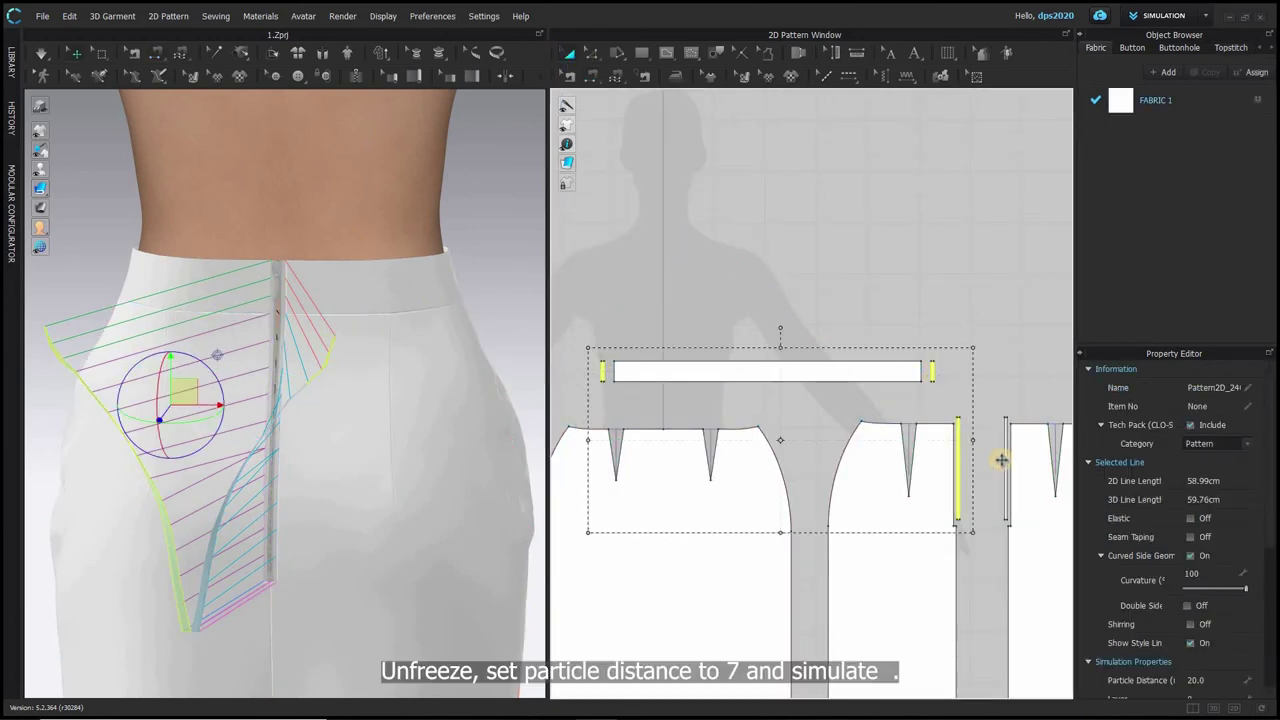
{"action": "left_click", "coordinate": [1006, 465], "text": "shift"}
{"action": "left_click_drag", "start_coordinate": [292, 334], "coordinate": [290, 356]}
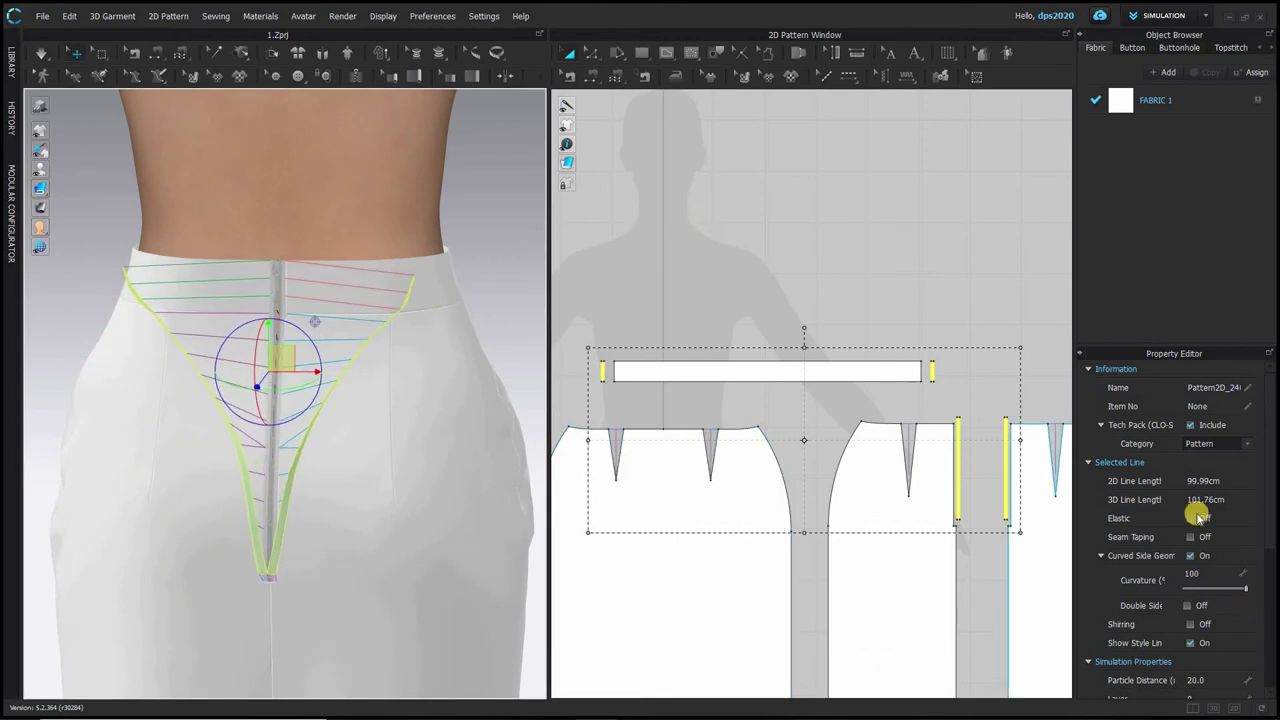
{"action": "scroll", "coordinate": [1196, 610], "scroll_direction": "down", "scroll_amount": 2}
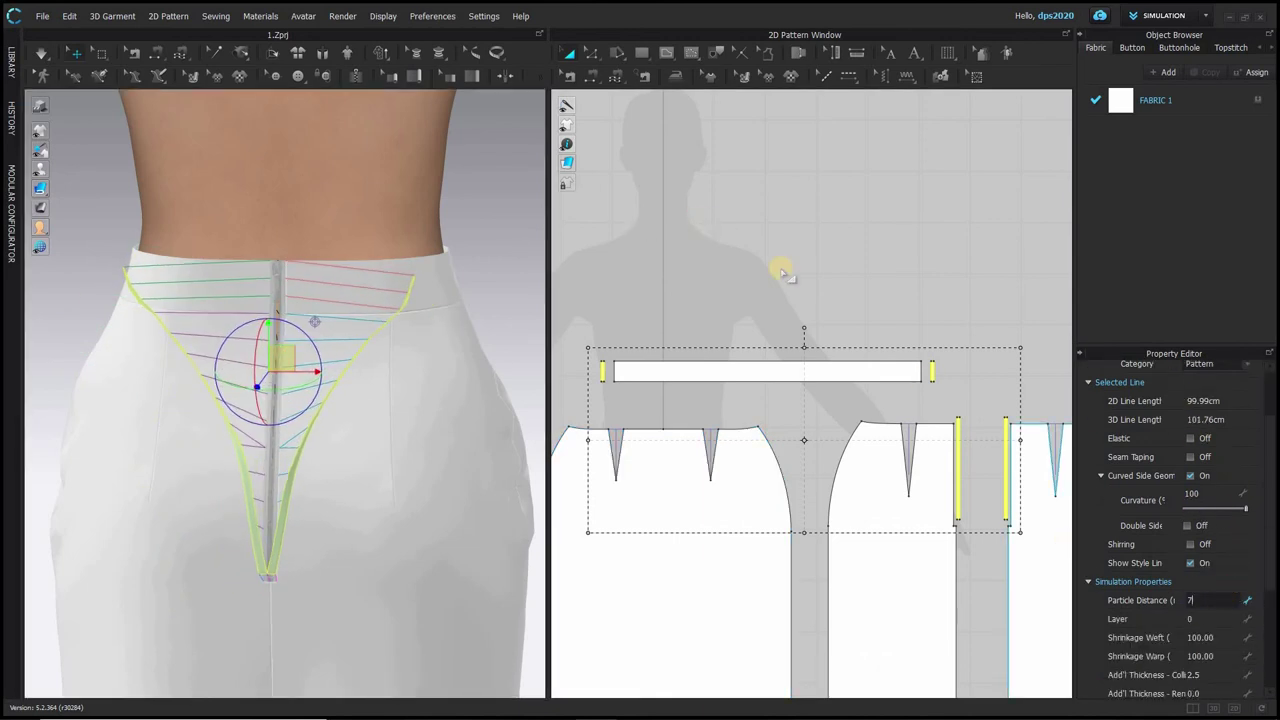
{"action": "left_click", "coordinate": [650, 207]}
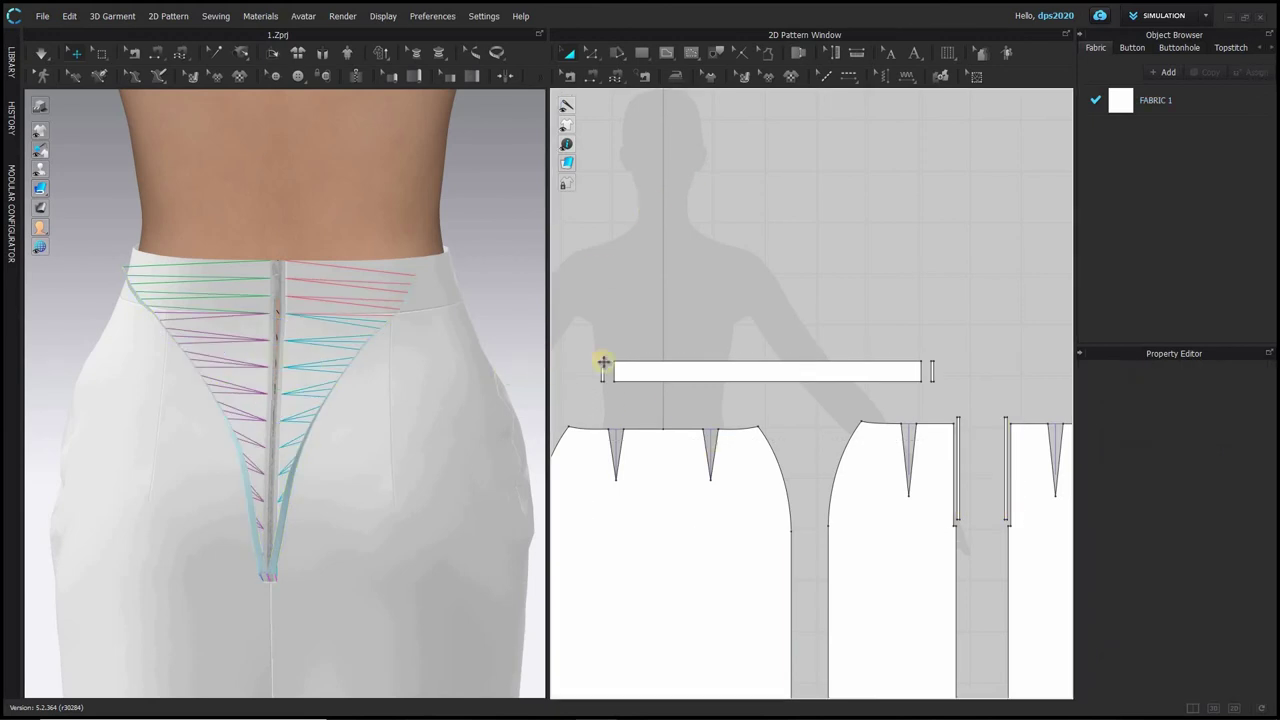
- Unfreeze the four narrow strips and simulate the skirt so that they drape along the zipper
{"action": "left_click", "coordinate": [602, 374]}
{"action": "left_click", "coordinate": [932, 372], "text": "shift"}
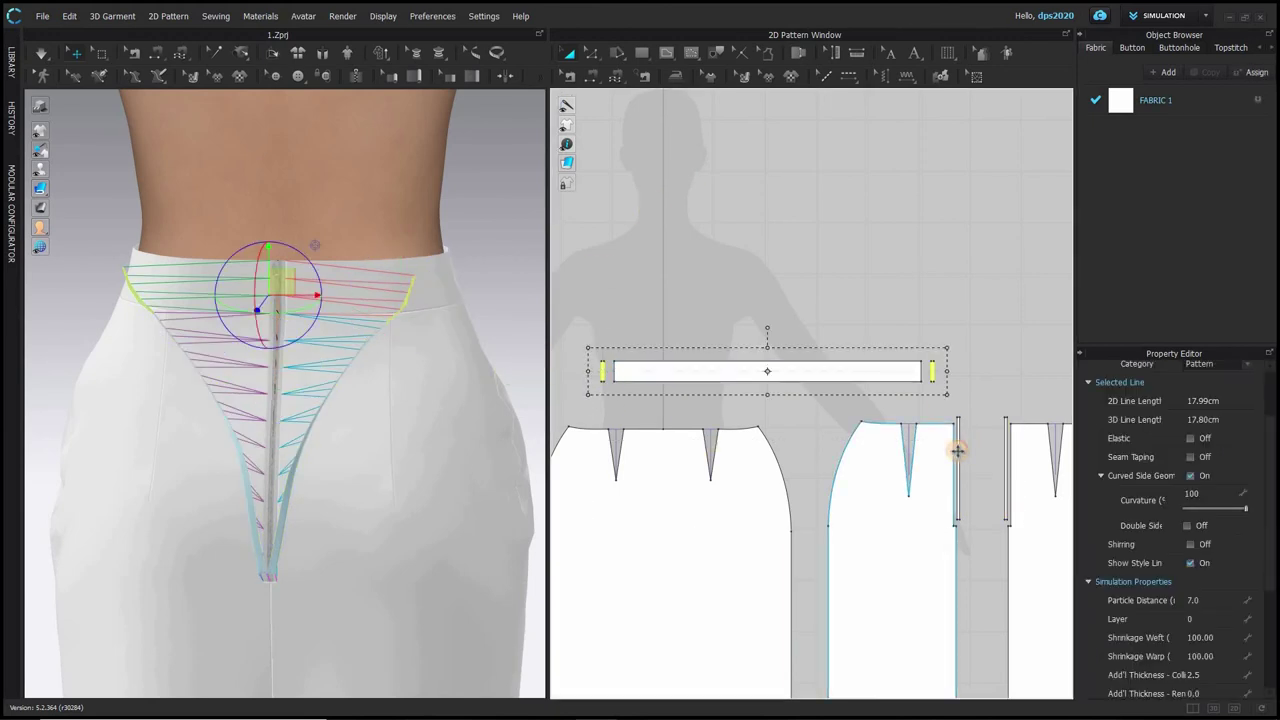
{"action": "left_click", "coordinate": [956, 450], "text": "shift"}
{"action": "left_click", "coordinate": [945, 457], "text": "shift"}
{"action": "left_click", "coordinate": [959, 443], "text": "shift"}
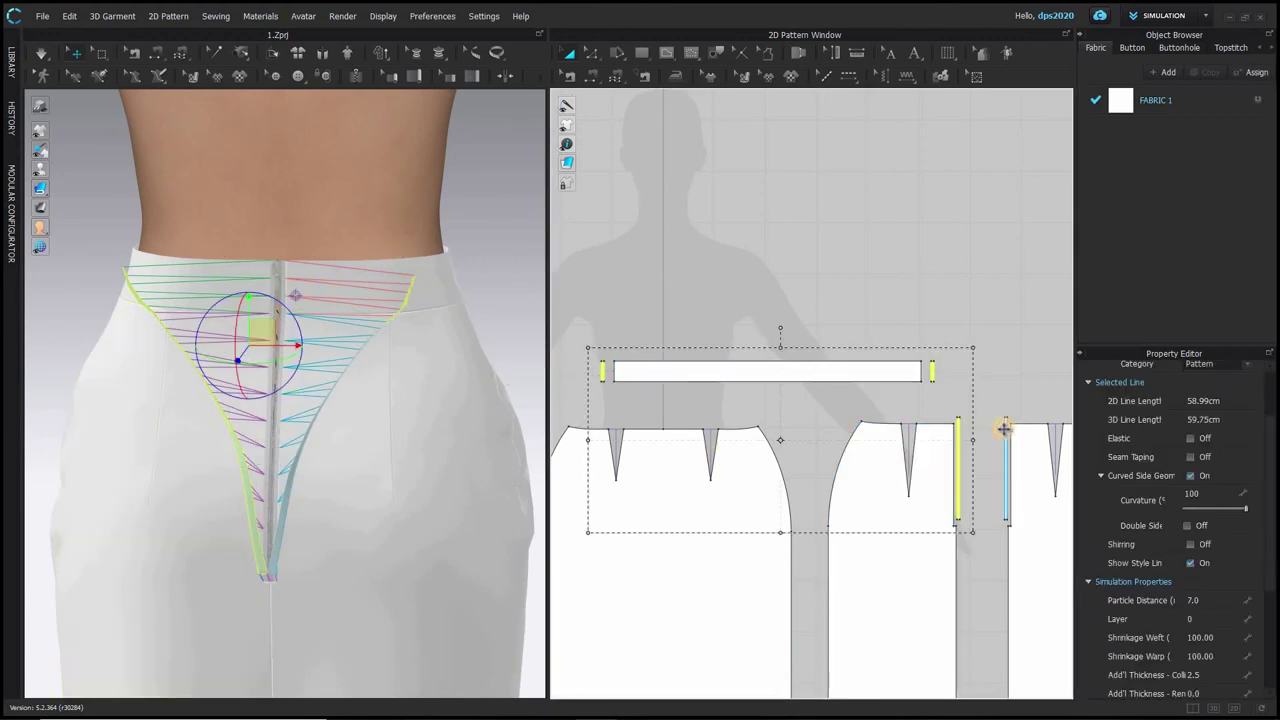
{"action": "left_click", "coordinate": [1004, 430], "text": "shift"}
{"action": "right_click", "coordinate": [1004, 432]}
{"action": "left_click", "coordinate": [878, 508]}
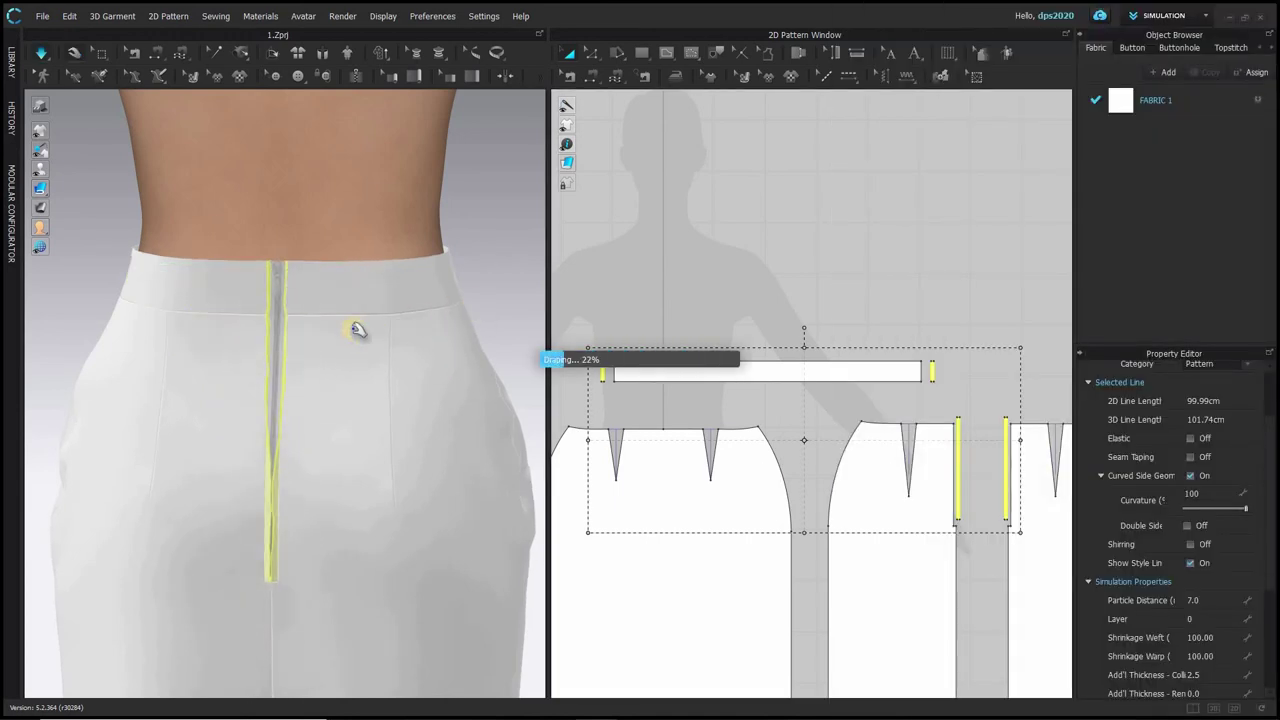
{"action": "right_click_drag", "start_coordinate": [296, 423], "coordinate": [335, 417]}
{"action": "right_click_drag", "start_coordinate": [369, 413], "coordinate": [280, 422]}
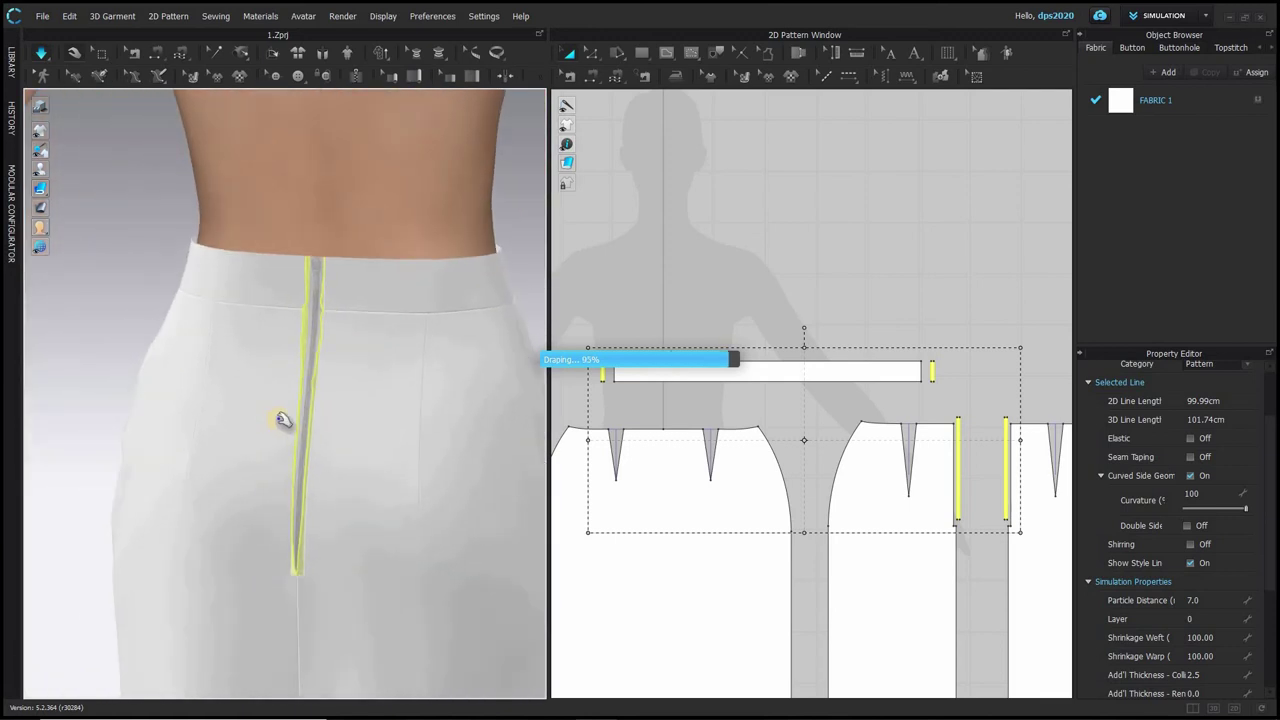
{"action": "right_click_drag", "start_coordinate": [320, 380], "coordinate": [340, 377]}
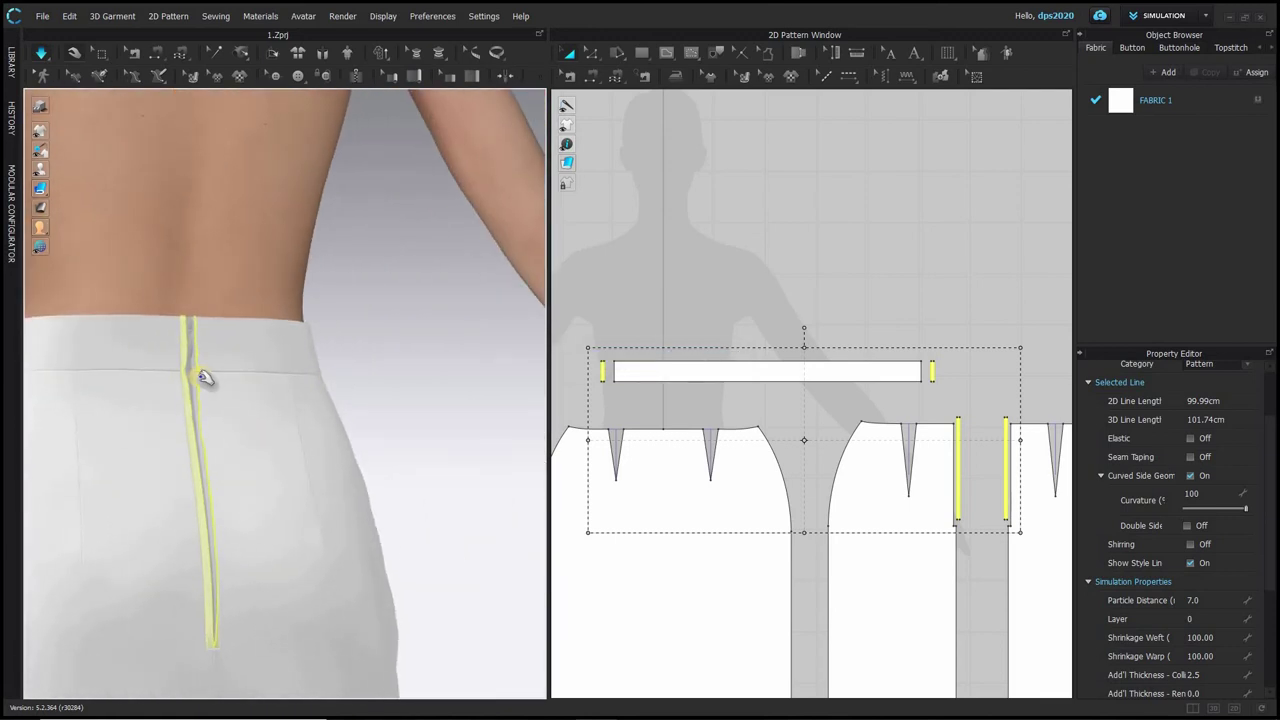
{"action": "right_click_drag", "start_coordinate": [201, 387], "coordinate": [132, 392]}
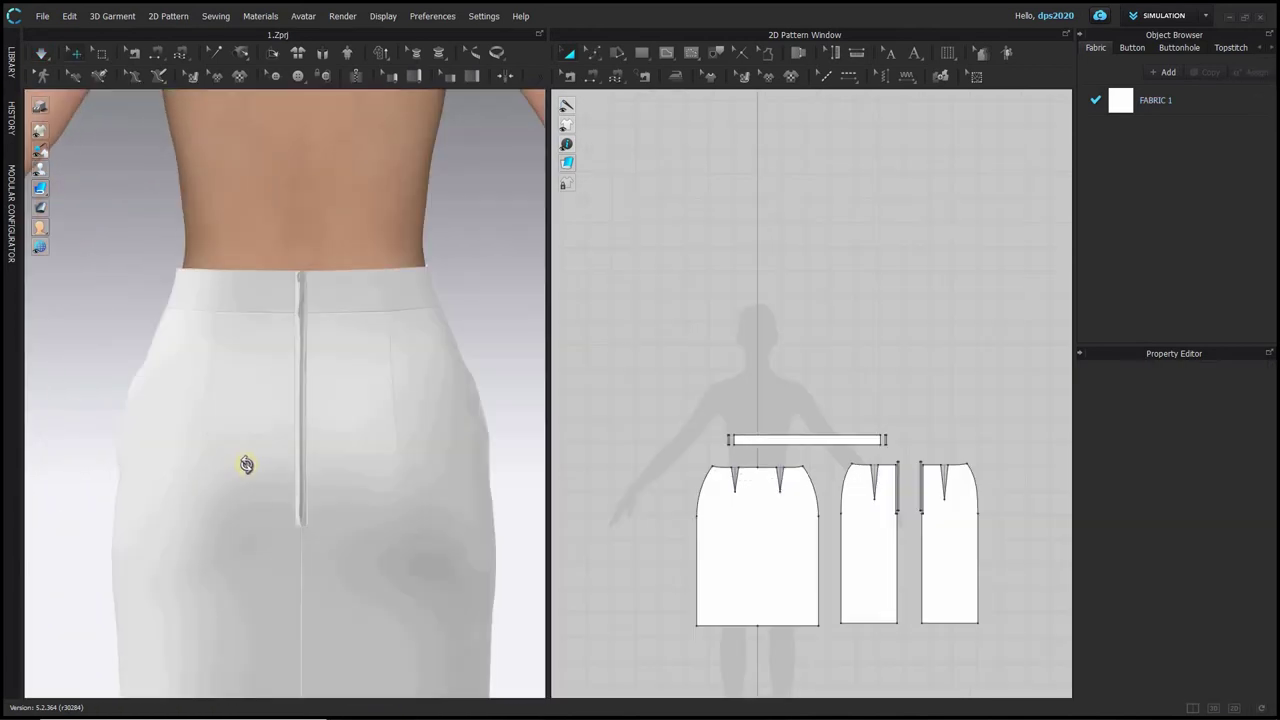
- Set fold strength 100 and fold angle 0 on the seams joining the narrow strips to the back pieces and waistband, and simulate
{"action": "right_click_drag", "start_coordinate": [298, 462], "coordinate": [338, 402]}
{"action": "scroll", "coordinate": [328, 406], "scroll_direction": "up", "scroll_amount": 4}
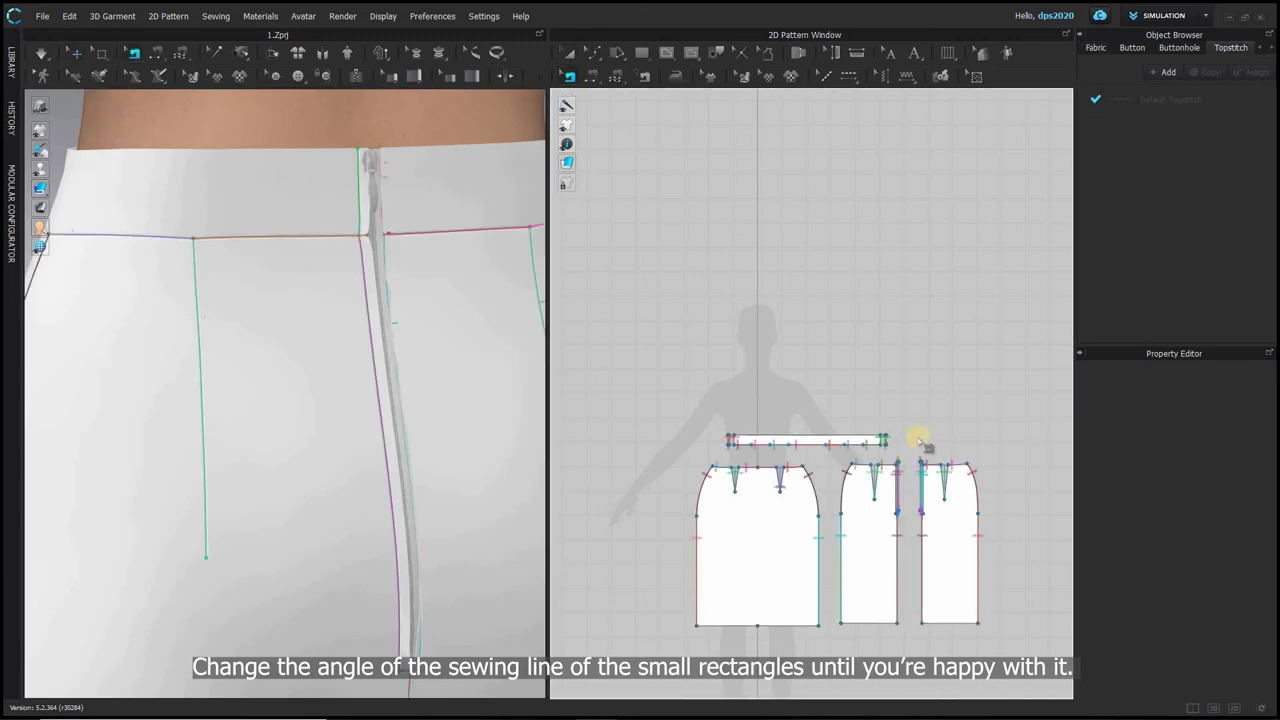
{"action": "left_click", "coordinate": [898, 490]}
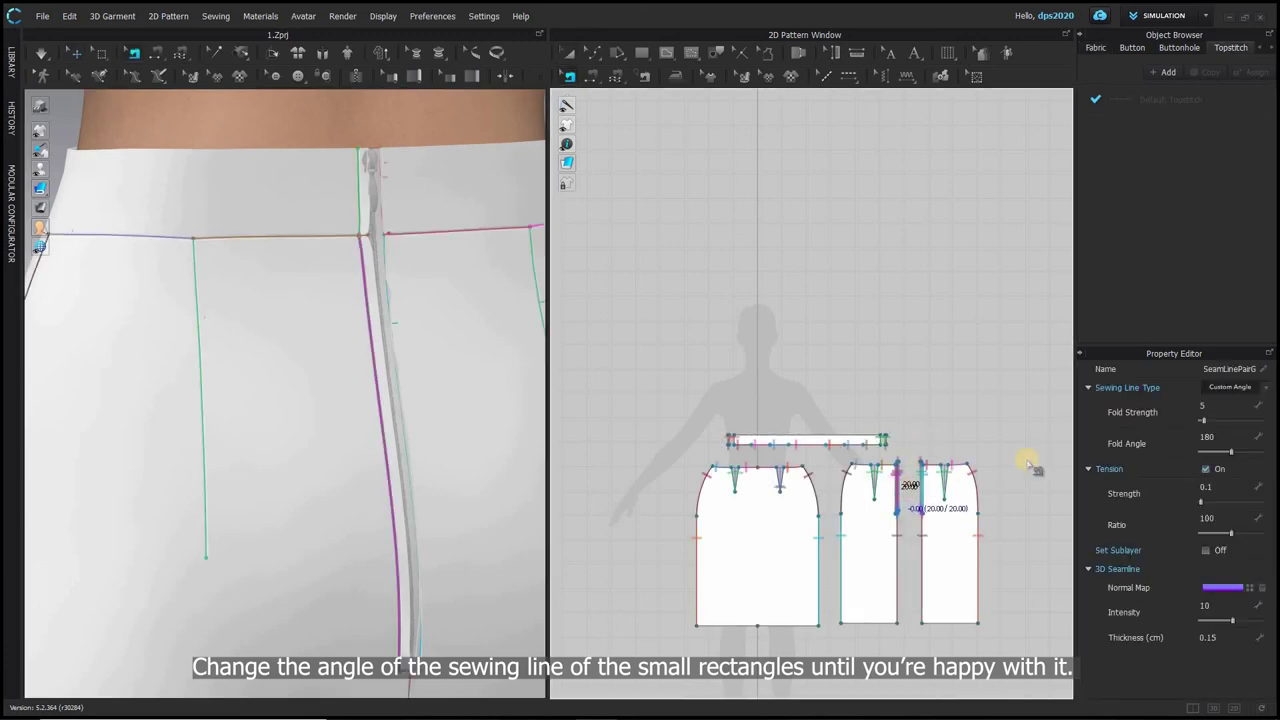
{"action": "left_click_drag", "start_coordinate": [1232, 453], "coordinate": [1168, 460]}
{"action": "left_click", "coordinate": [921, 490]}
{"action": "left_click", "coordinate": [882, 439]}
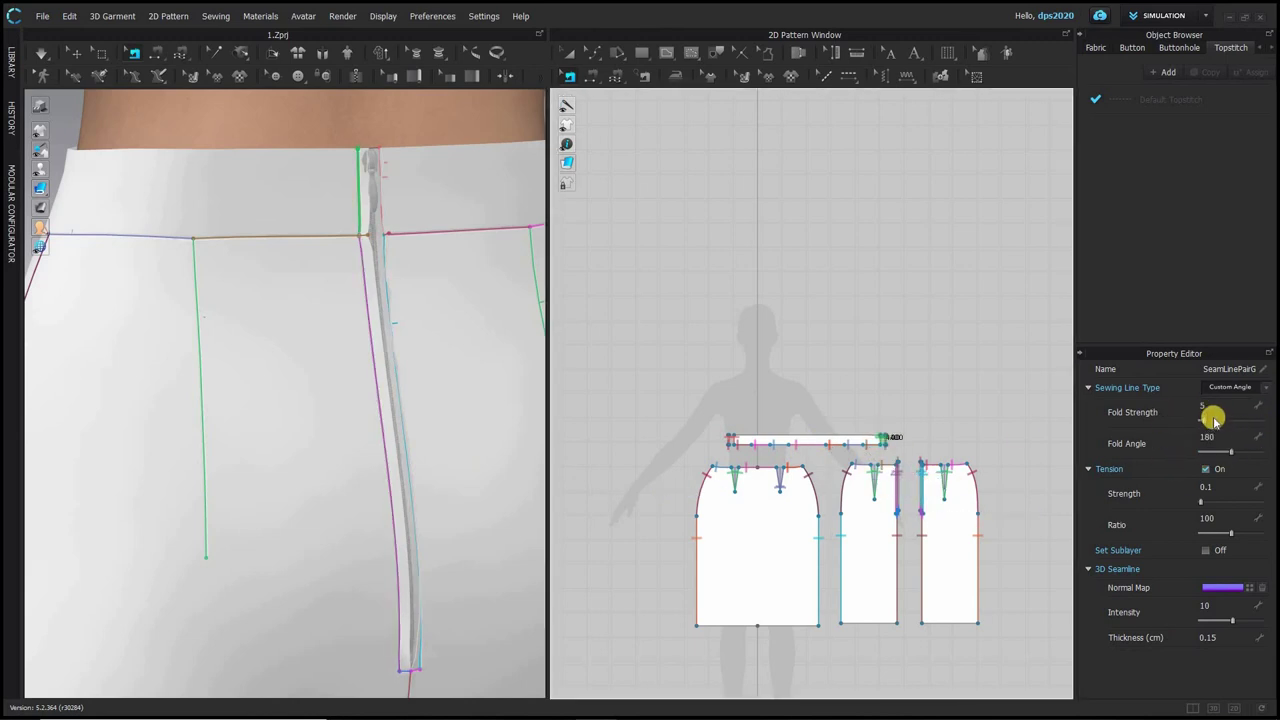
{"action": "left_click_drag", "start_coordinate": [1206, 421], "coordinate": [1167, 456]}
{"action": "left_click", "coordinate": [733, 440]}
{"action": "key", "text": "space"}
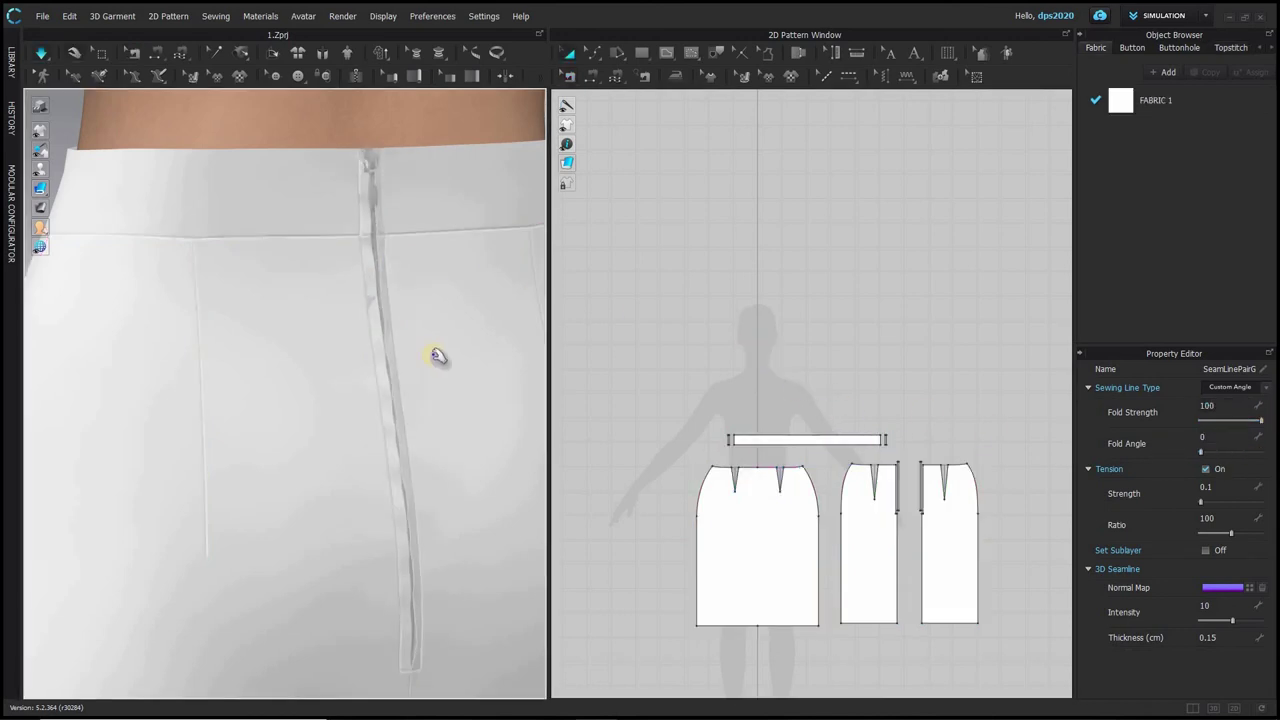
- Steam along the zipper edges of both back pieces and waistband ends with a 130 mm Steam Brush at -3% shrinkage
{"action": "right_click_drag", "start_coordinate": [414, 376], "coordinate": [476, 370]}
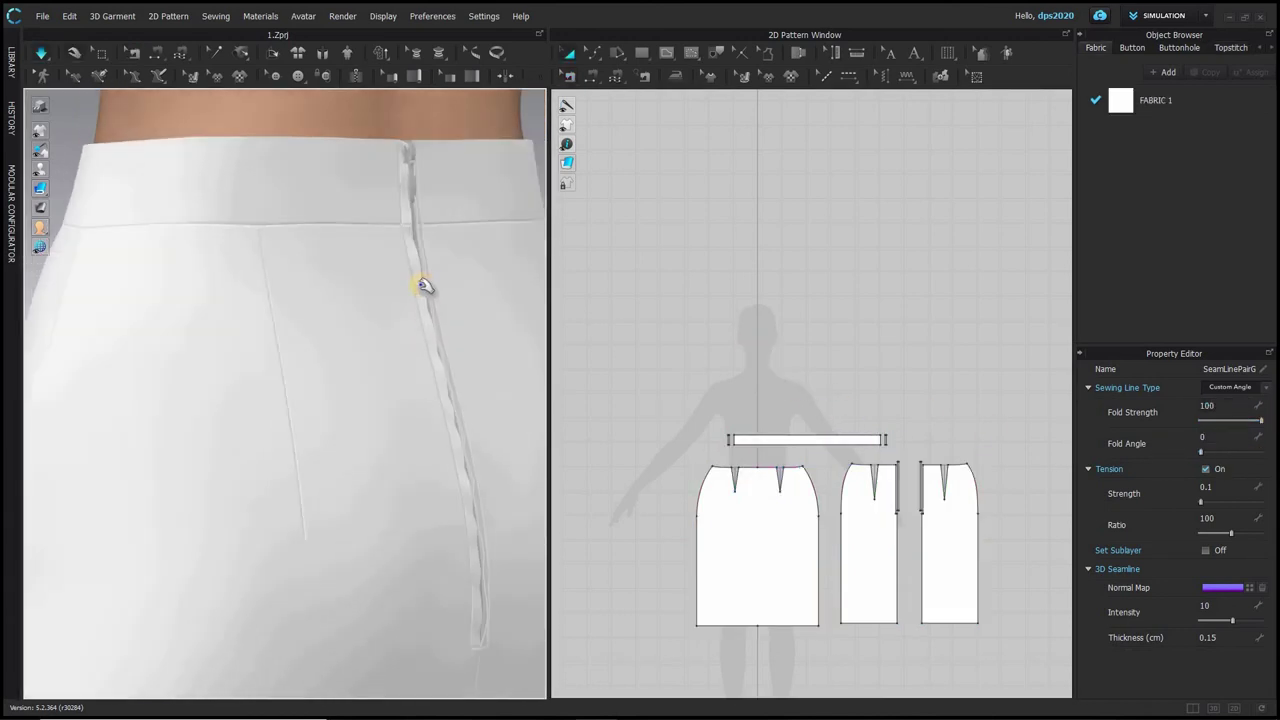
{"action": "left_click", "coordinate": [421, 284]}
{"action": "scroll", "coordinate": [1157, 555], "scroll_direction": "down", "scroll_amount": 1}
{"action": "left_click", "coordinate": [405, 206]}
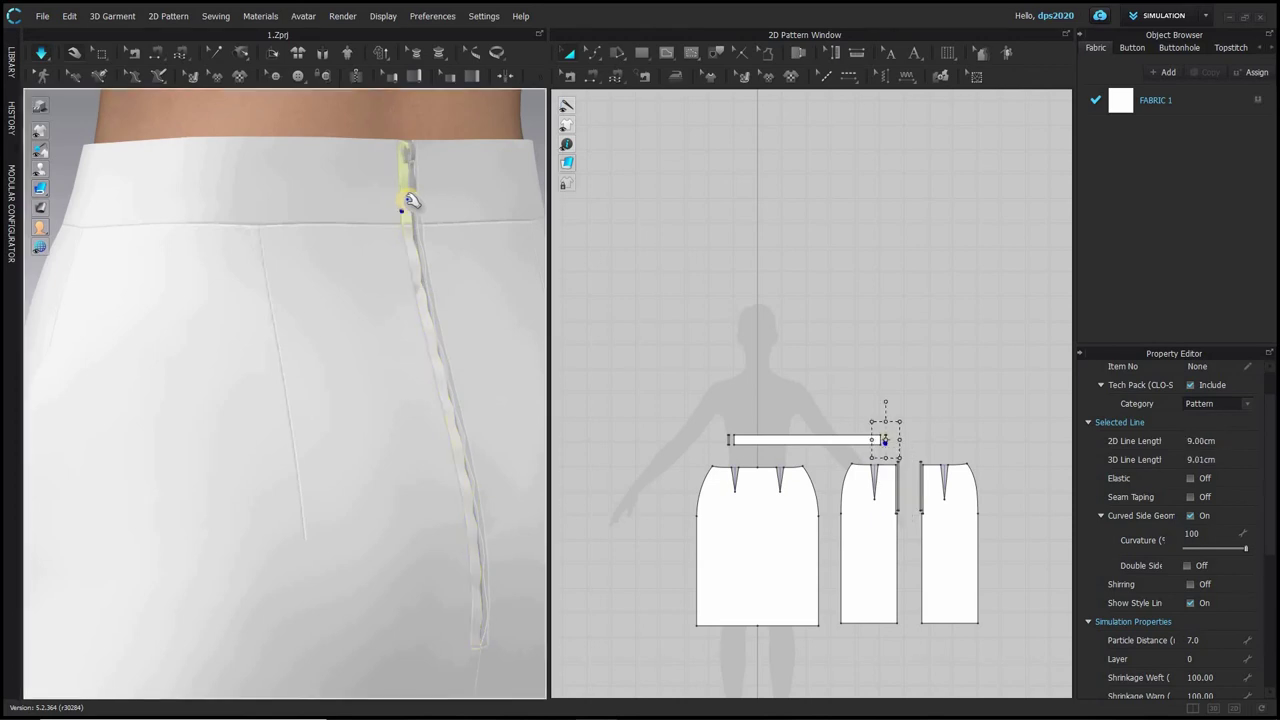
{"action": "mouse_move", "coordinate": [389, 277]}
{"action": "right_mouse_down"}
{"action": "mouse_move", "coordinate": [300, 271]}
{"action": "mouse_move", "coordinate": [460, 284]}
{"action": "mouse_move", "coordinate": [437, 277]}
{"action": "right_mouse_up"}
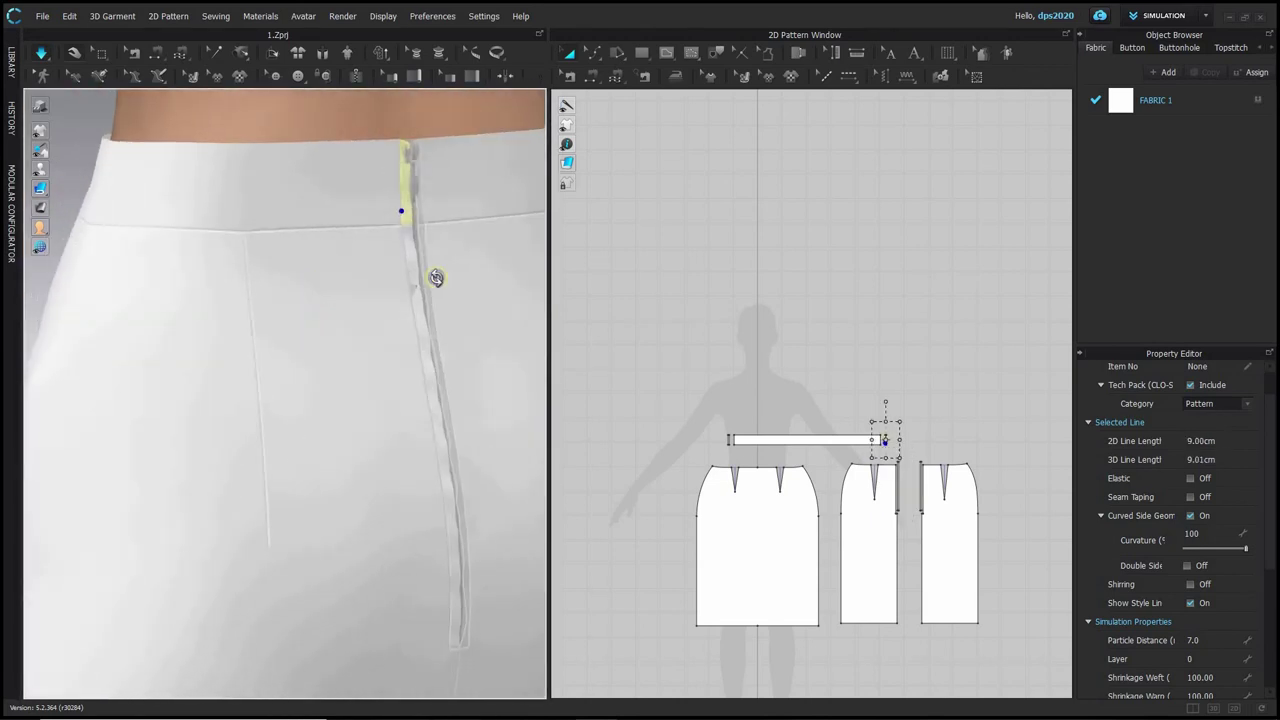
{"action": "left_click", "coordinate": [679, 77]}
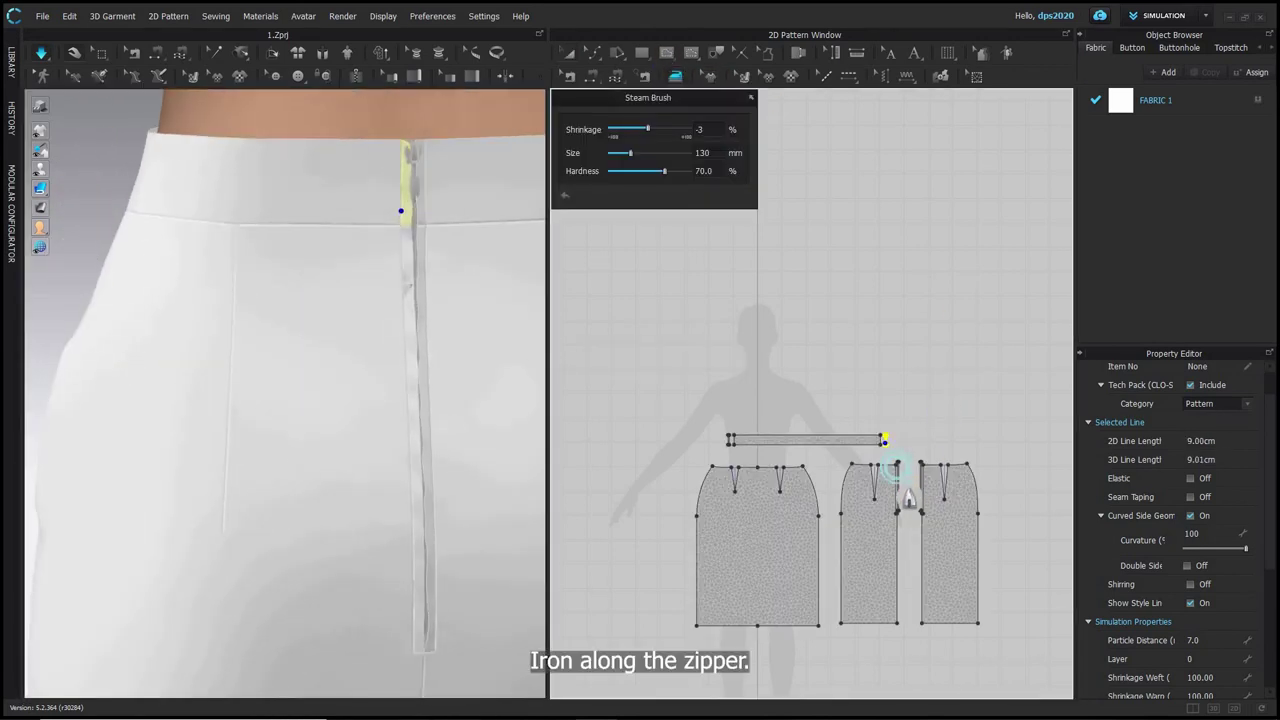
{"action": "mouse_move", "coordinate": [909, 498]}
{"action": "left_mouse_down"}
{"action": "mouse_move", "coordinate": [907, 451]}
{"action": "mouse_move", "coordinate": [919, 470]}
{"action": "mouse_move", "coordinate": [896, 489]}
{"action": "mouse_move", "coordinate": [930, 477]}
{"action": "mouse_move", "coordinate": [888, 515]}
{"action": "mouse_move", "coordinate": [903, 471]}
{"action": "mouse_move", "coordinate": [882, 436]}
{"action": "left_mouse_up"}
{"action": "left_click_drag", "start_coordinate": [740, 433], "coordinate": [751, 432]}
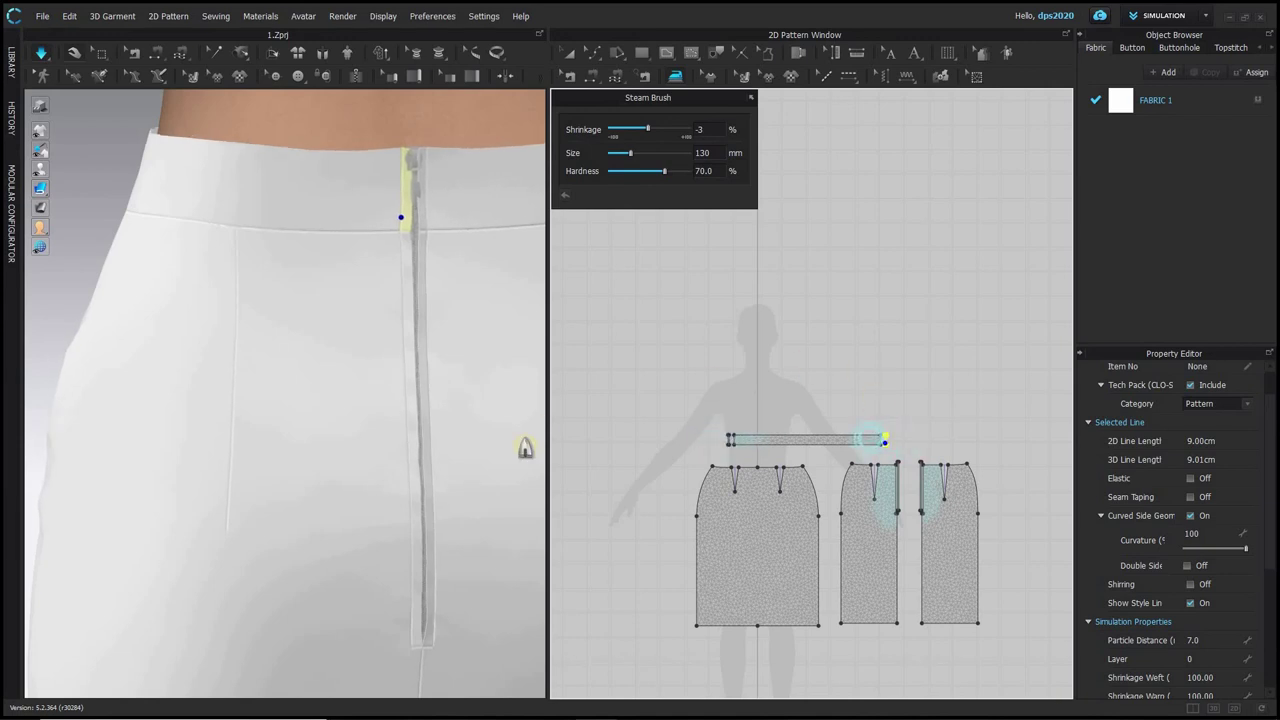
{"action": "mouse_move", "coordinate": [537, 420]}
{"action": "right_mouse_down"}
{"action": "mouse_move", "coordinate": [594, 411]}
{"action": "mouse_move", "coordinate": [371, 457]}
{"action": "mouse_move", "coordinate": [383, 414]}
{"action": "mouse_move", "coordinate": [518, 427]}
{"action": "right_mouse_up"}
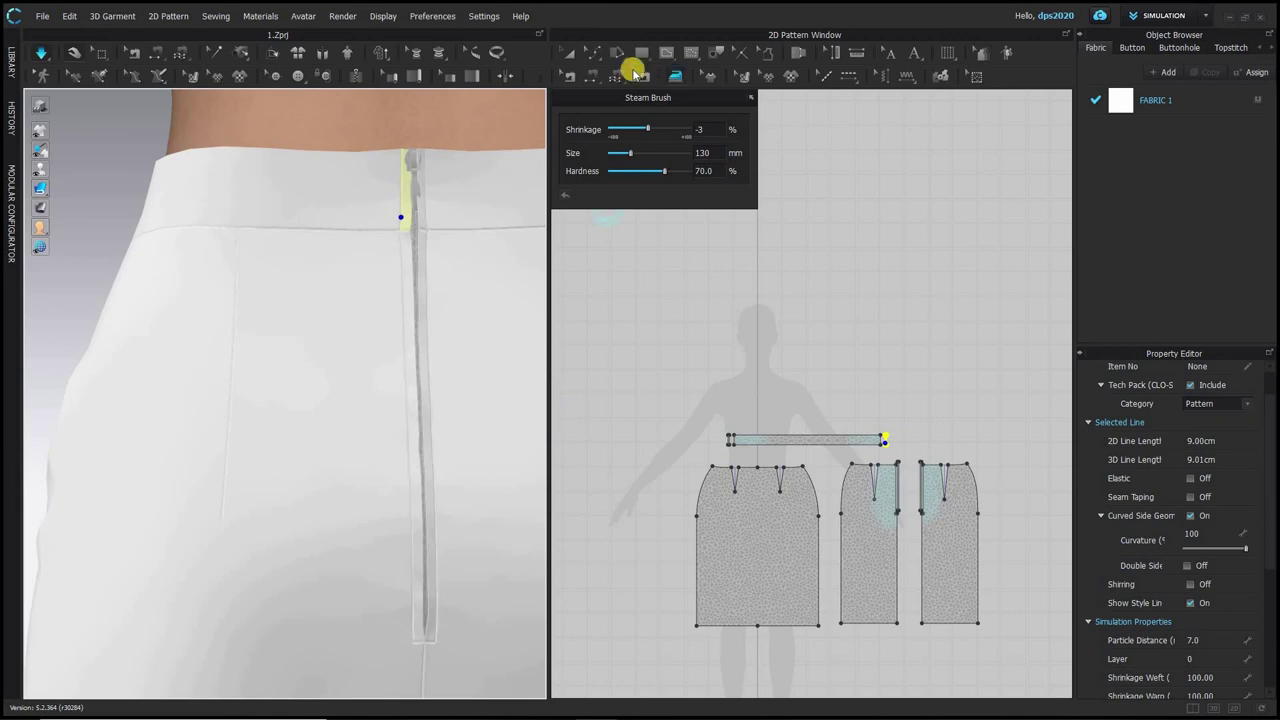
{"action": "left_click", "coordinate": [563, 56]}
- Lower the hip curve point on both side edges of the front piece by about 5 cm
{"action": "key", "text": "2"}
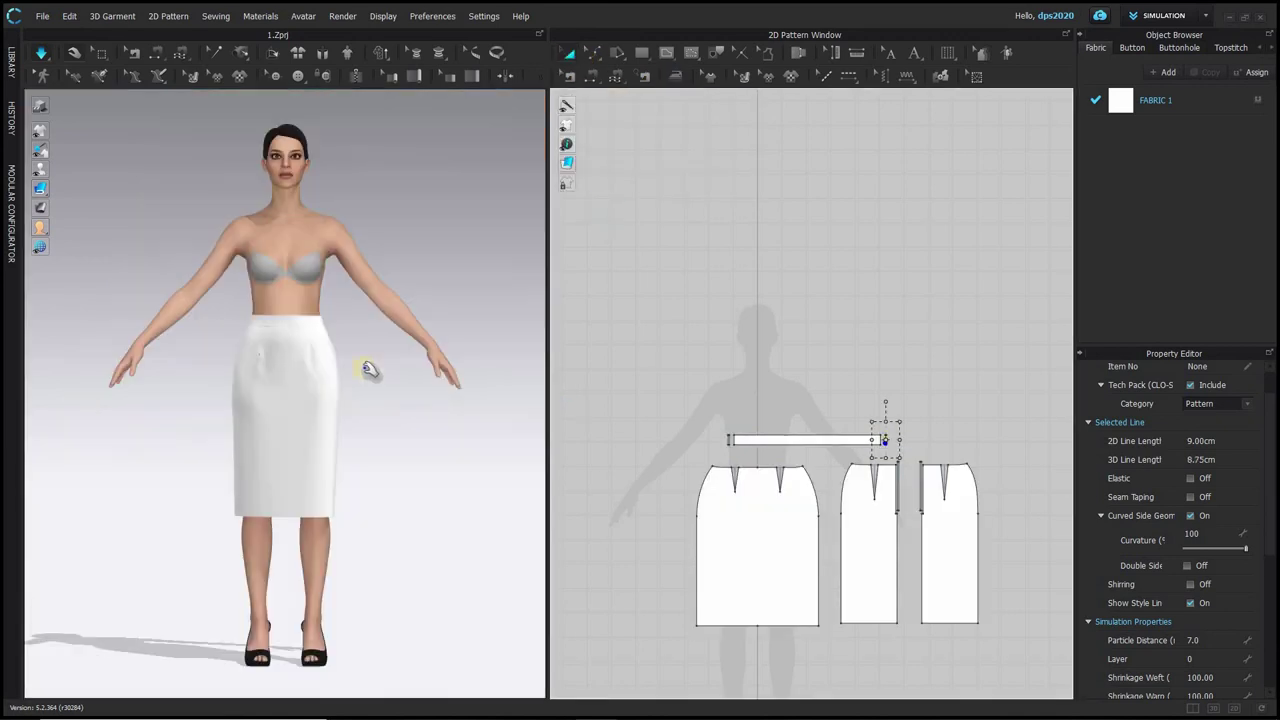
{"action": "scroll", "coordinate": [291, 329], "scroll_direction": "up", "scroll_amount": 7}
{"action": "right_click_drag", "start_coordinate": [243, 319], "coordinate": [368, 328]}
{"action": "right_click_drag", "start_coordinate": [537, 303], "coordinate": [478, 244]}
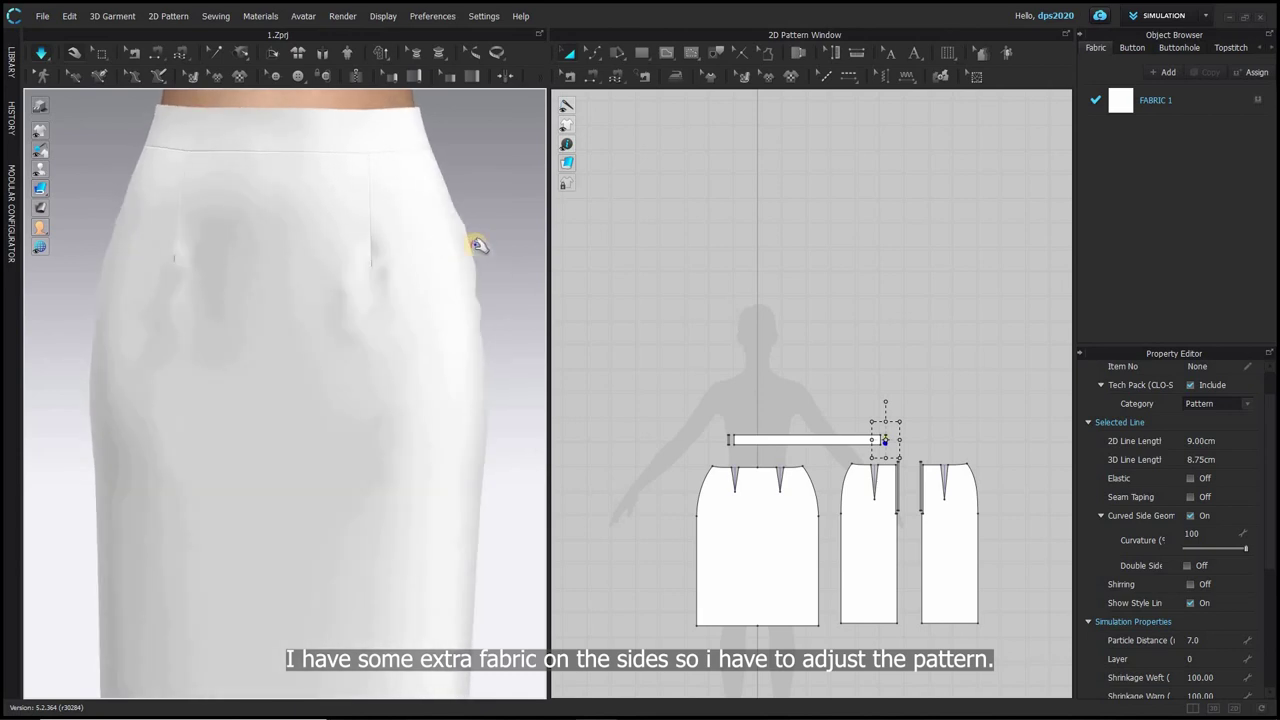
{"action": "scroll", "coordinate": [740, 495], "scroll_direction": "up", "scroll_amount": 3}
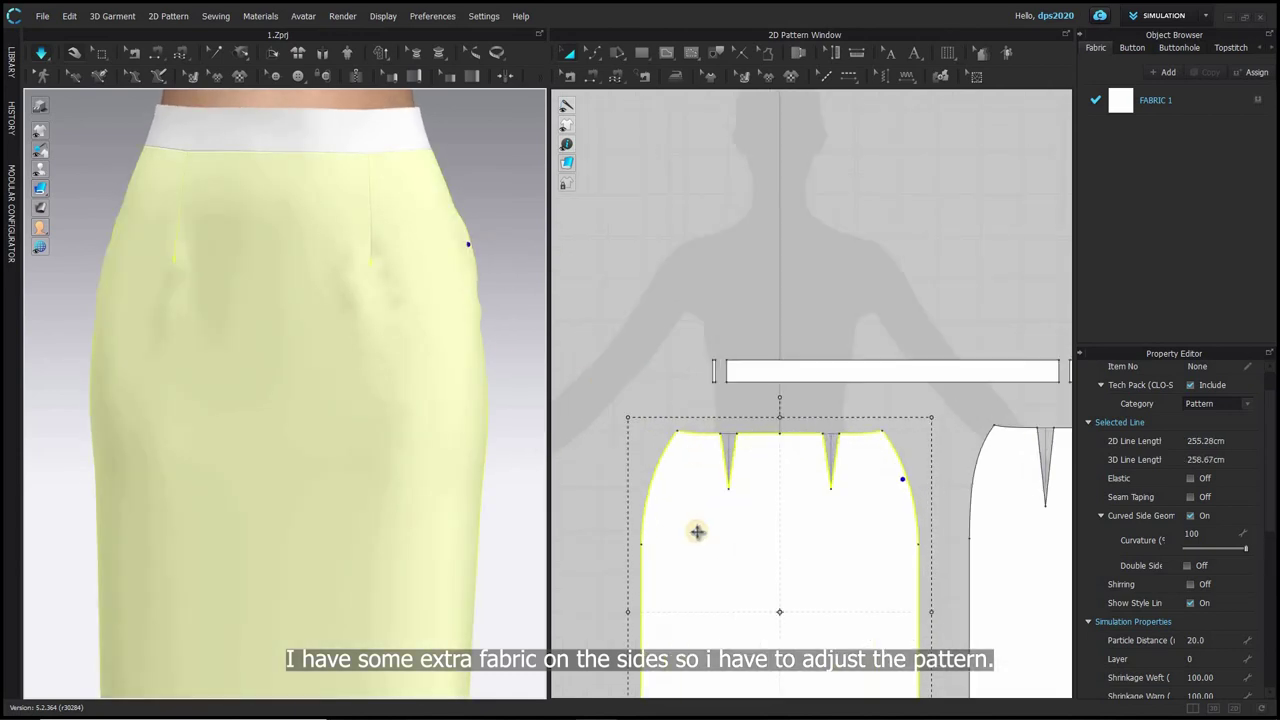
{"action": "left_click", "coordinate": [643, 543]}
{"action": "scroll", "coordinate": [642, 543], "scroll_direction": "up", "scroll_amount": 2}
{"action": "left_click", "coordinate": [594, 54]}
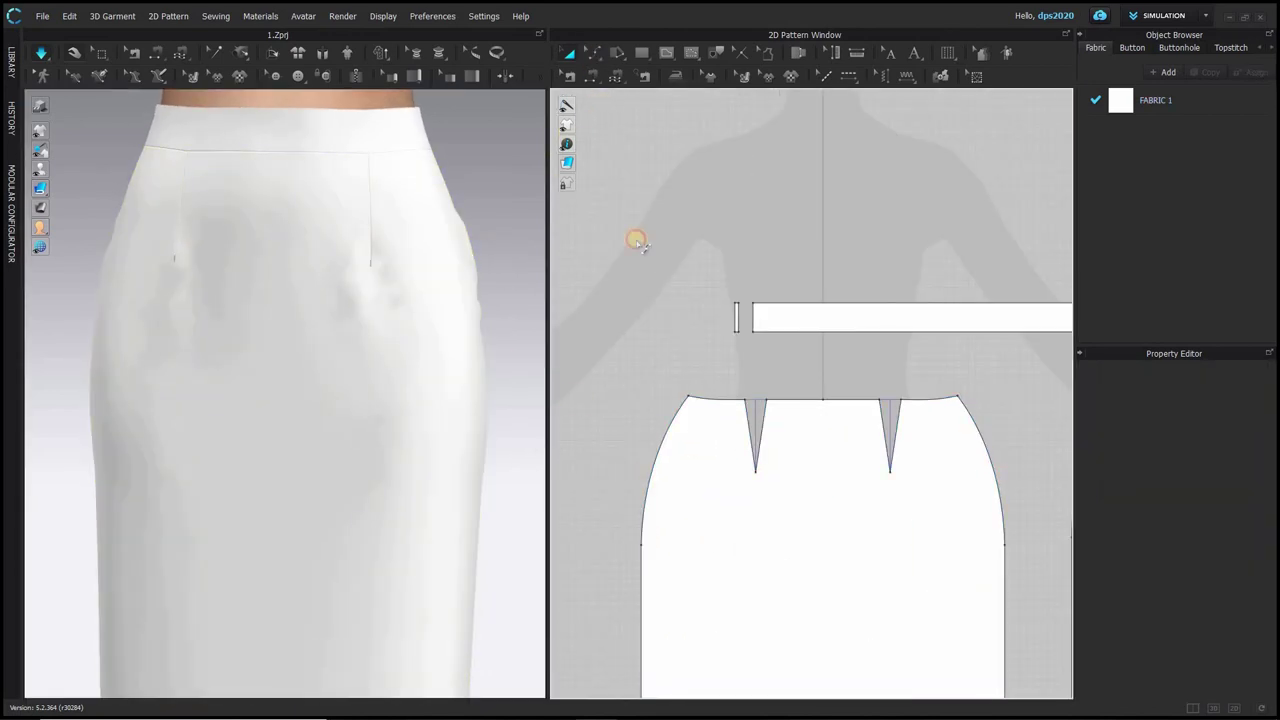
{"action": "left_click_drag", "start_coordinate": [640, 545], "coordinate": [641, 577]}
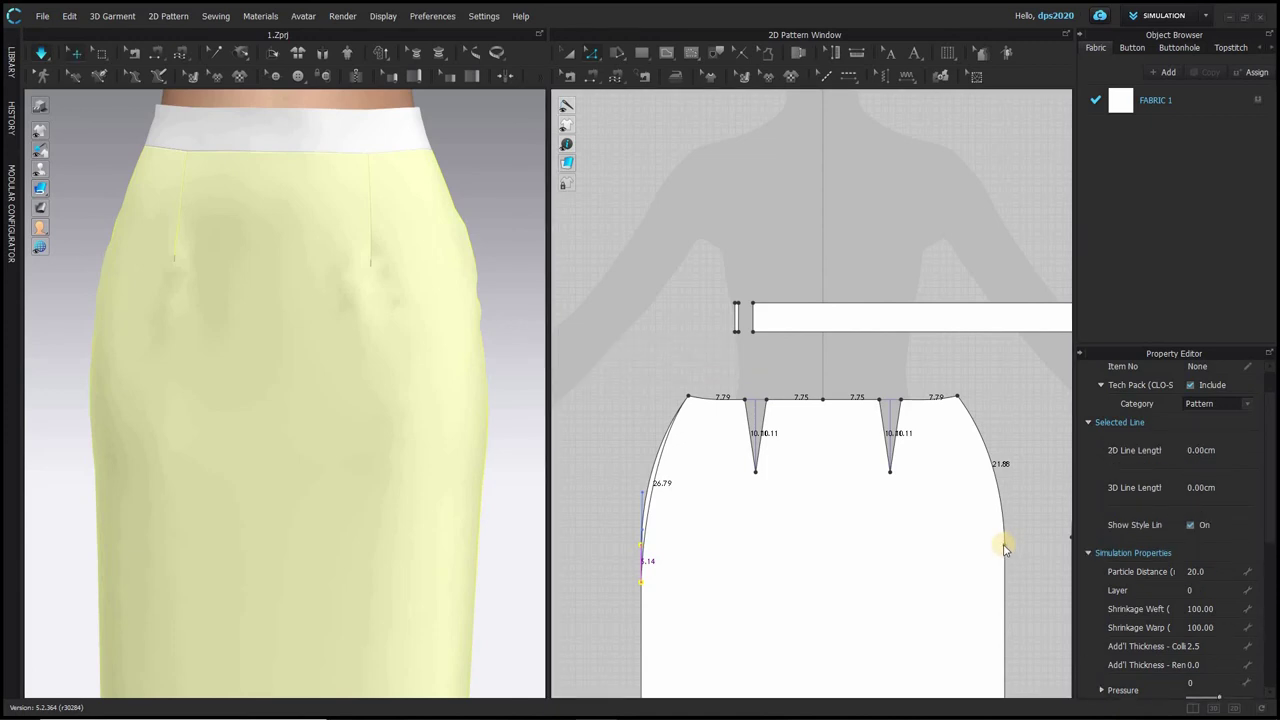
{"action": "left_click", "coordinate": [1008, 544]}
{"action": "left_click_drag", "start_coordinate": [1006, 546], "coordinate": [1006, 575]}
- Lower the hip curve point on the outer side edge of each back piece by about 5 cm and simulate the skirt
{"action": "middle_click_drag", "start_coordinate": [991, 558], "coordinate": [597, 437]}
{"action": "left_click_drag", "start_coordinate": [678, 416], "coordinate": [679, 452]}
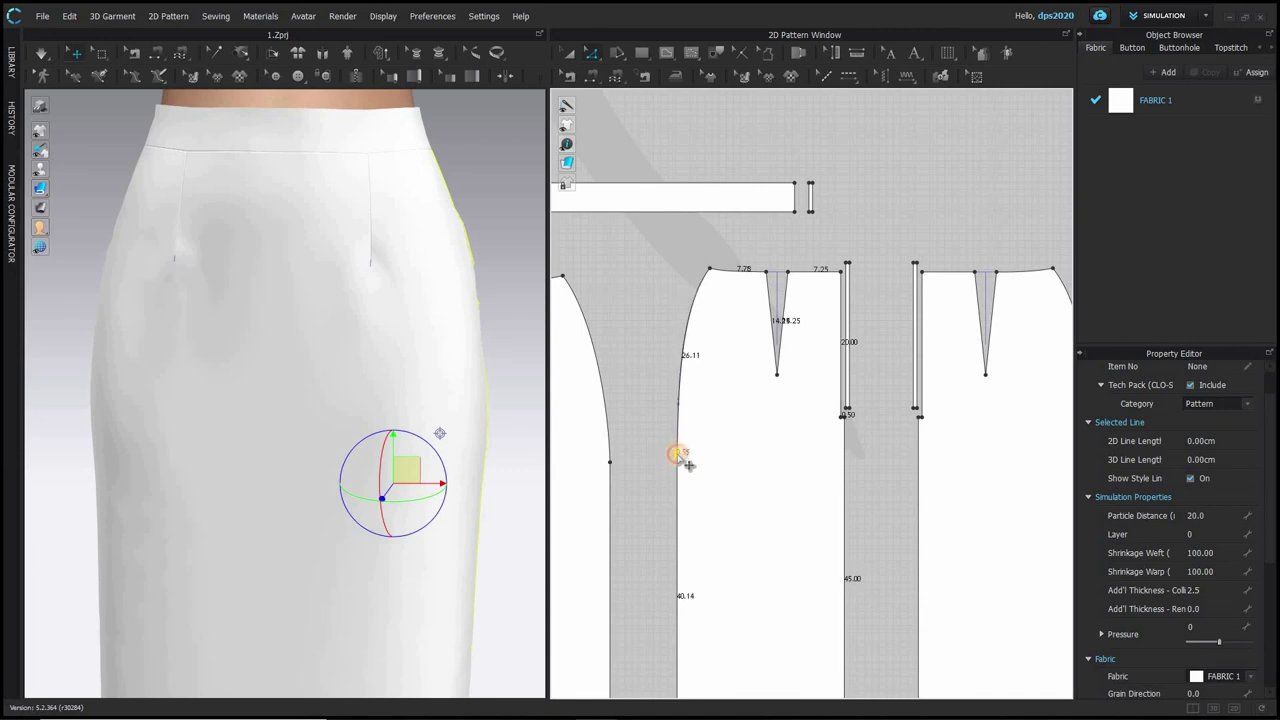
{"action": "middle_click_drag", "start_coordinate": [815, 441], "coordinate": [712, 431]}
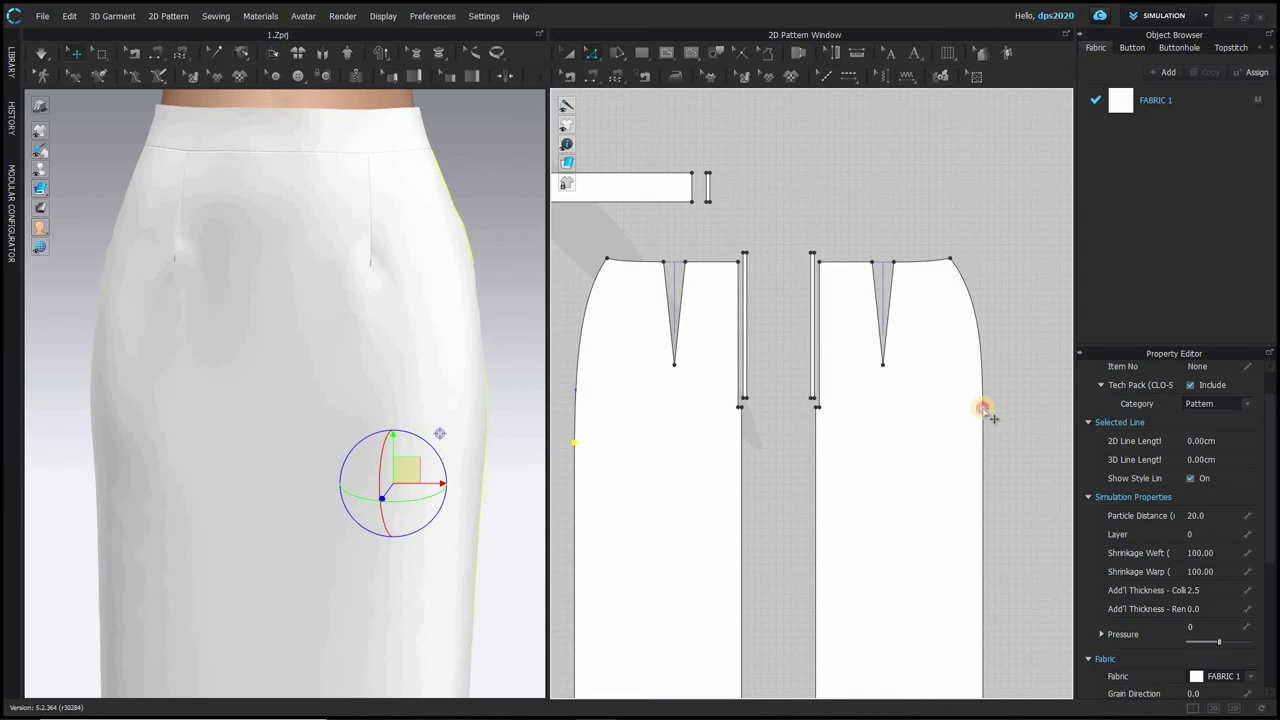
{"action": "left_click_drag", "start_coordinate": [982, 408], "coordinate": [983, 443]}
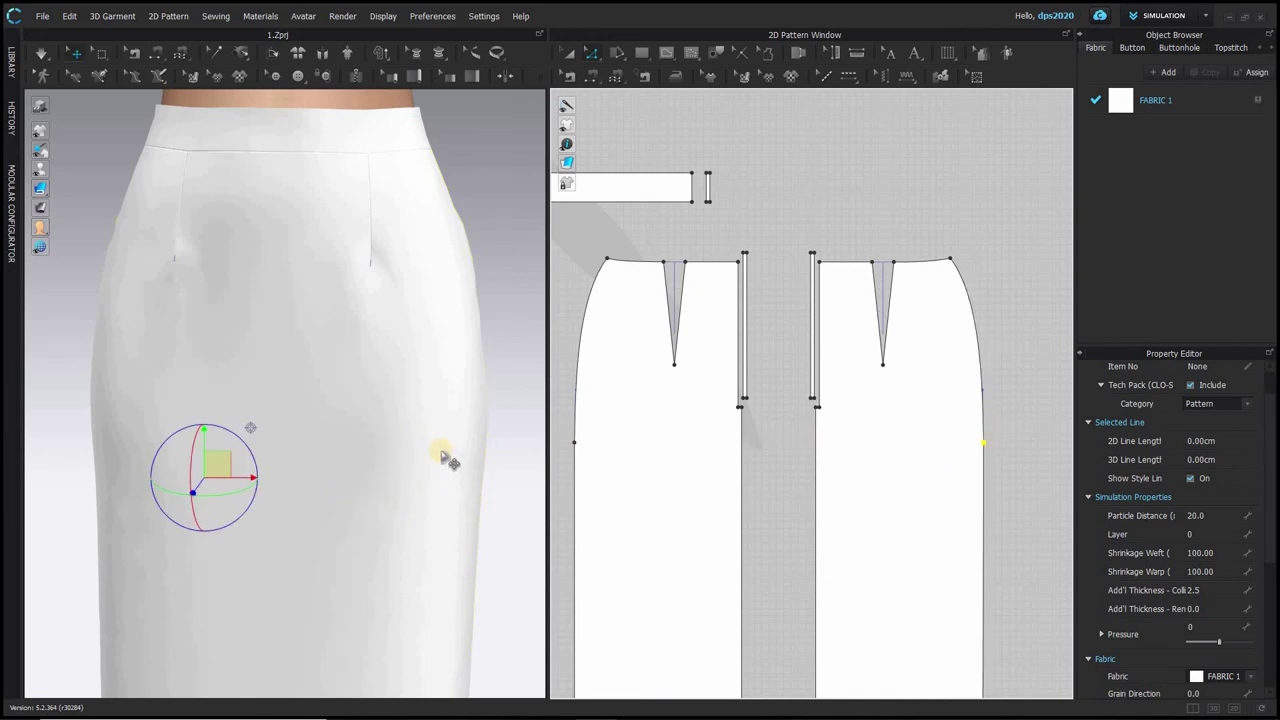
{"action": "key", "text": "space"}
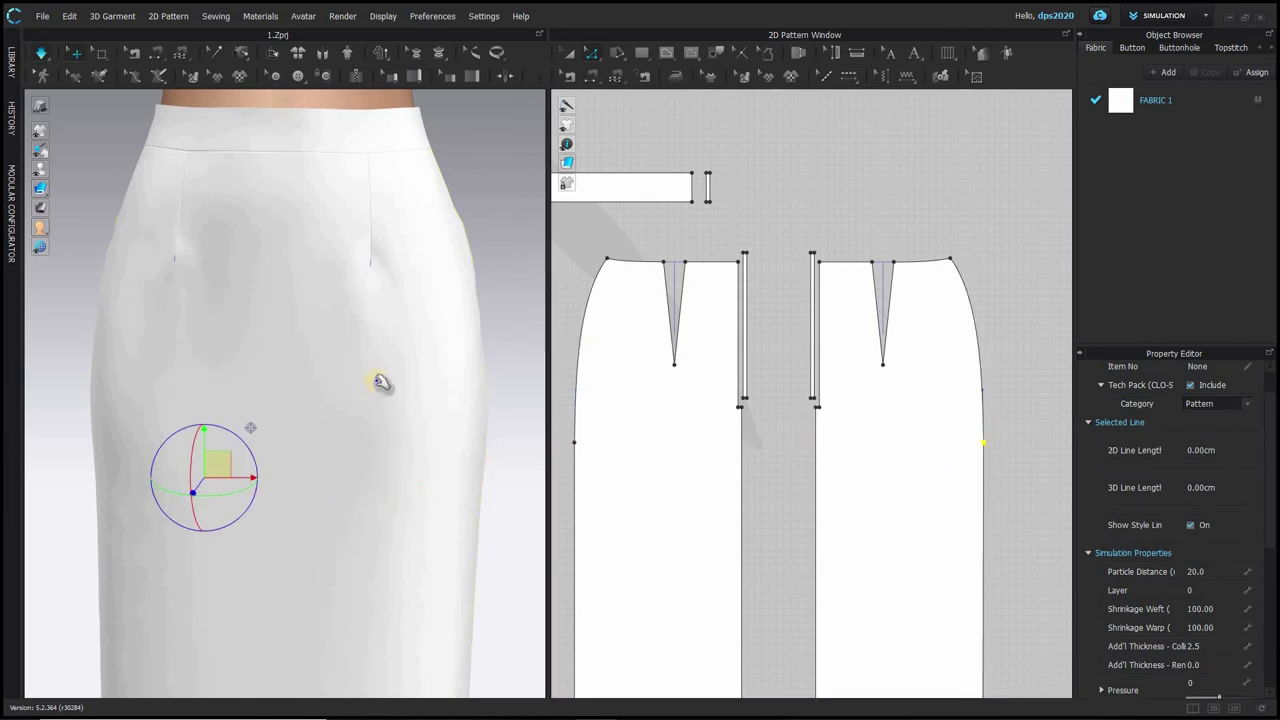
- Elongate both front darts by moving their tips downward, and simulate the skirt
{"action": "right_click_drag", "start_coordinate": [378, 384], "coordinate": [152, 524]}
{"action": "left_click", "coordinate": [155, 598]}
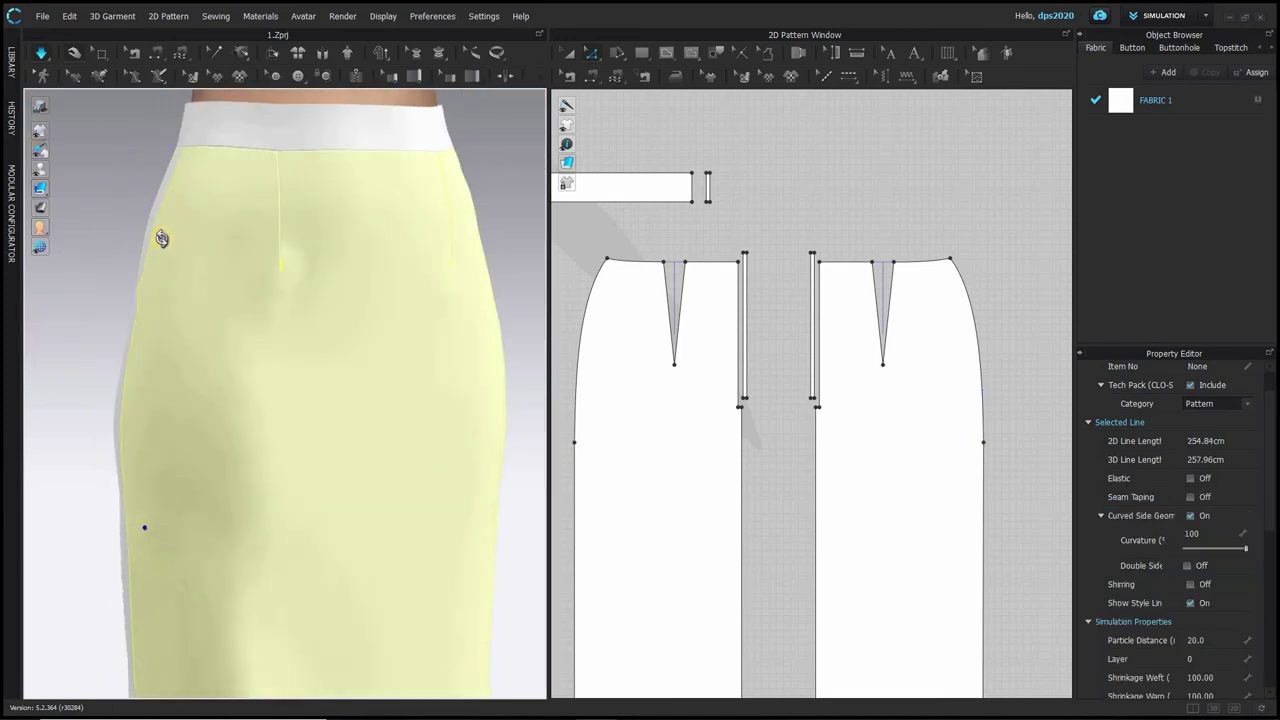
{"action": "right_click_drag", "start_coordinate": [163, 237], "coordinate": [110, 250]}
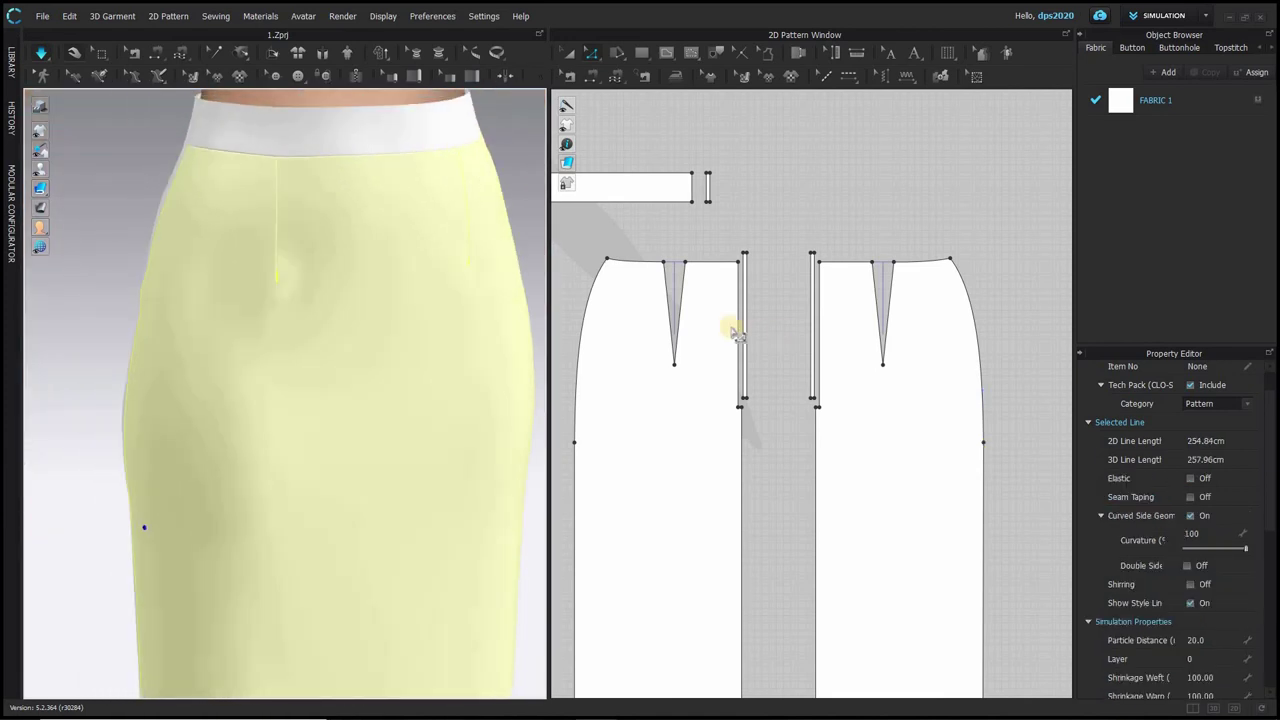
{"action": "middle_click_drag", "start_coordinate": [681, 318], "coordinate": [1026, 326]}
{"action": "left_click", "coordinate": [759, 366]}
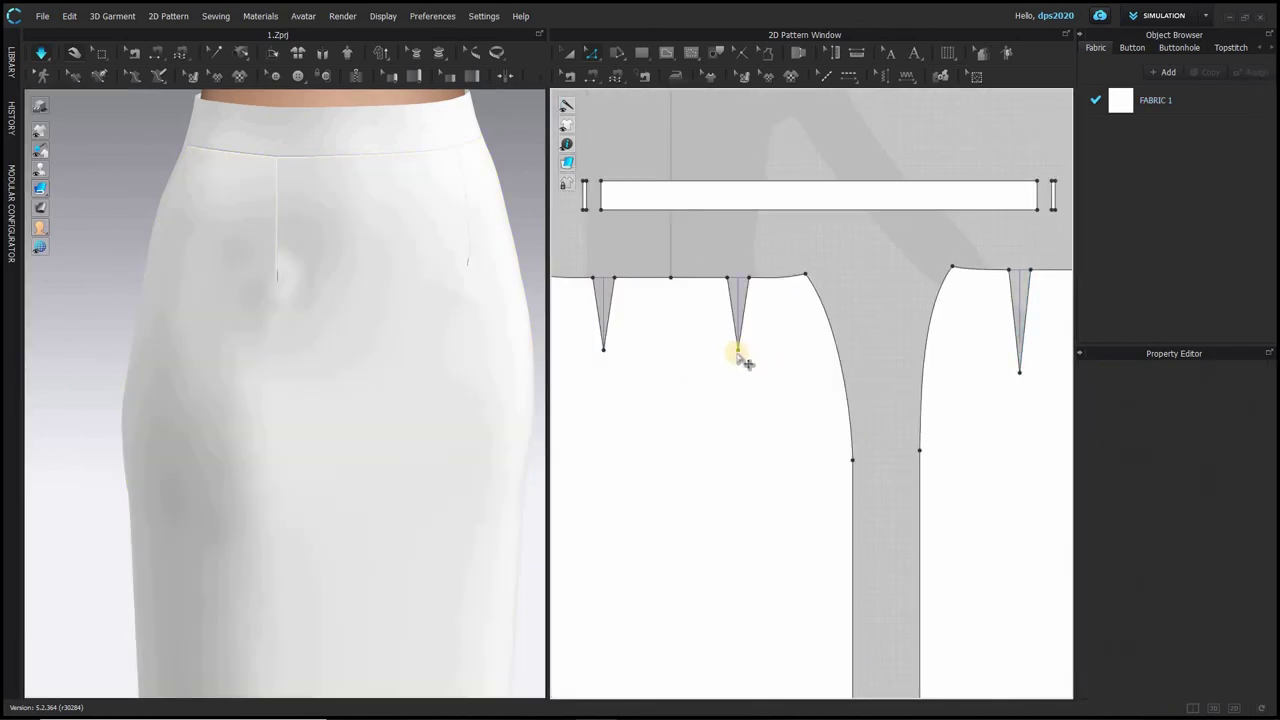
{"action": "left_click_drag", "start_coordinate": [738, 351], "coordinate": [736, 366]}
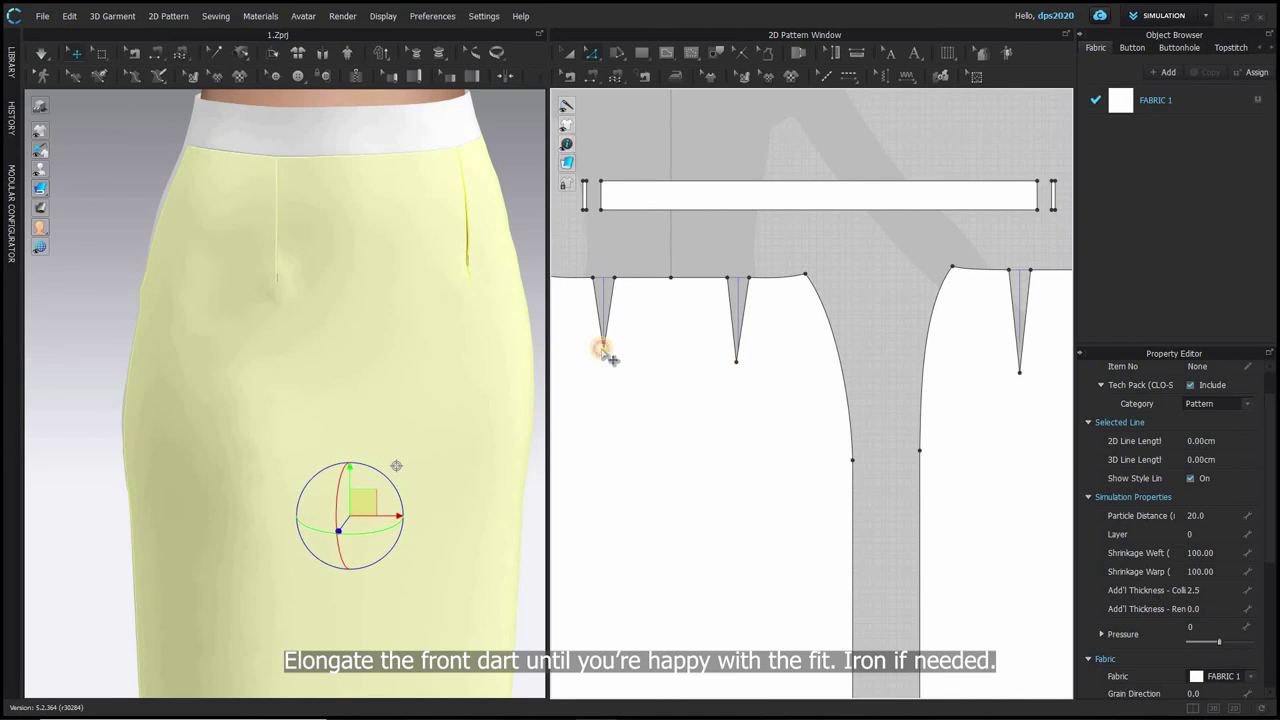
{"action": "left_click_drag", "start_coordinate": [603, 350], "coordinate": [655, 420]}
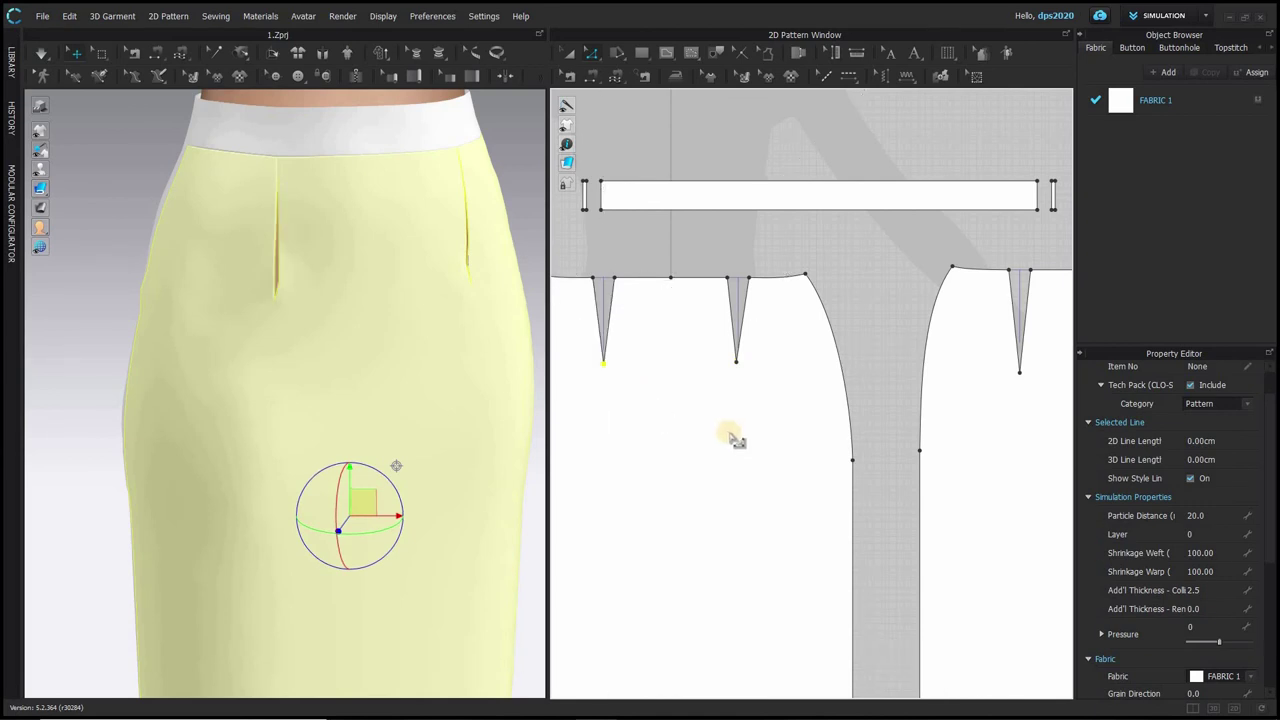
{"action": "key", "text": "space"}
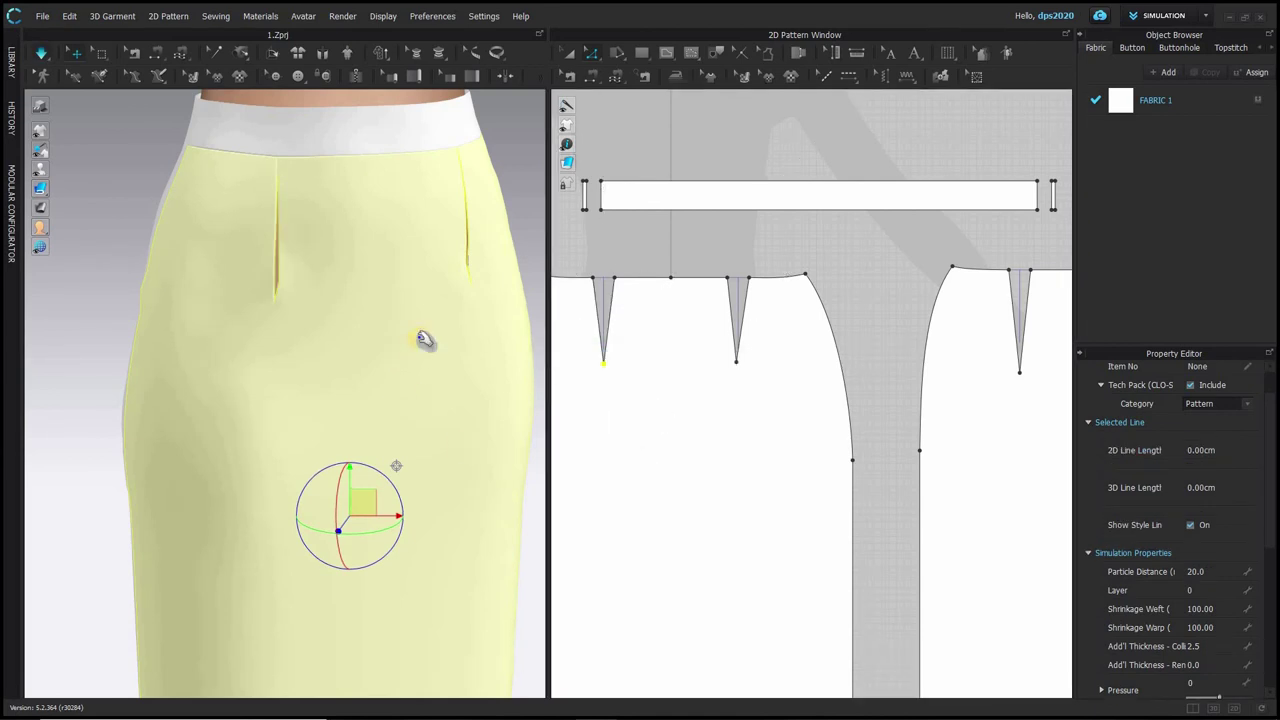
- Steam the fabric around both front dart tips with a 130 mm Steam Brush at -3% shrinkage
{"action": "mouse_move", "coordinate": [430, 324]}
{"action": "right_mouse_down"}
{"action": "mouse_move", "coordinate": [357, 329]}
{"action": "mouse_move", "coordinate": [410, 325]}
{"action": "right_mouse_up"}
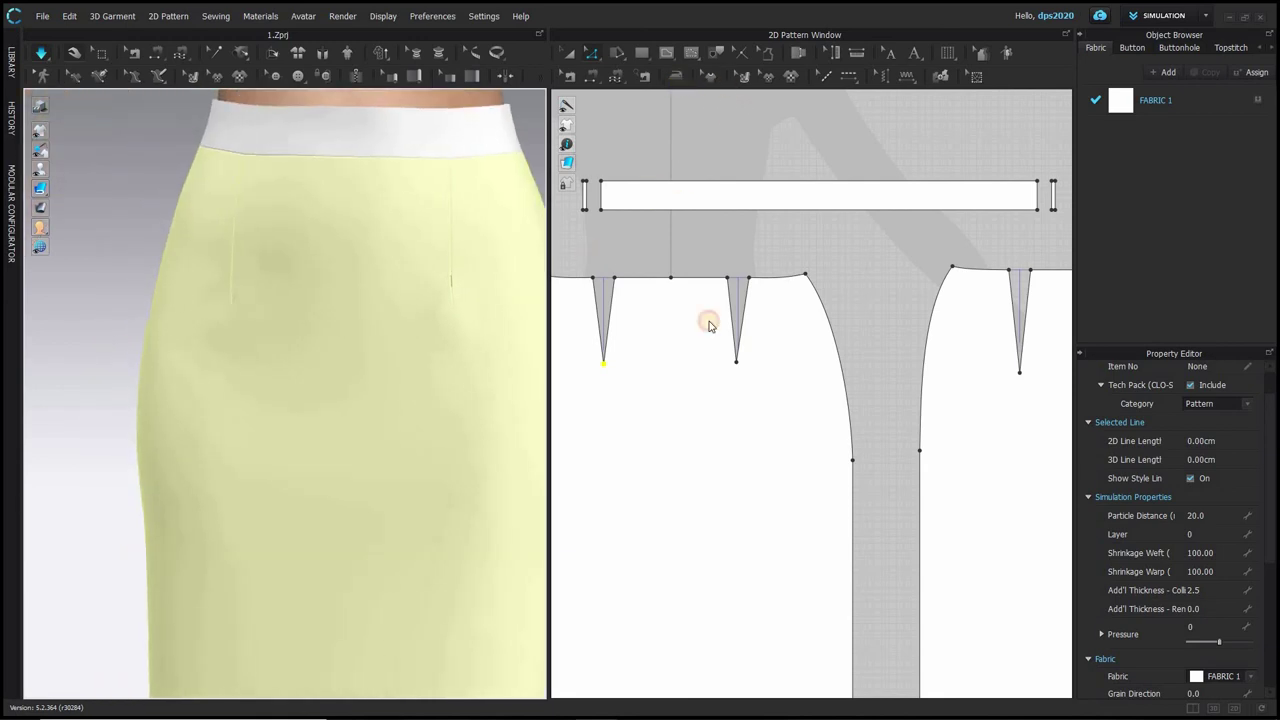
{"action": "left_click", "coordinate": [676, 76]}
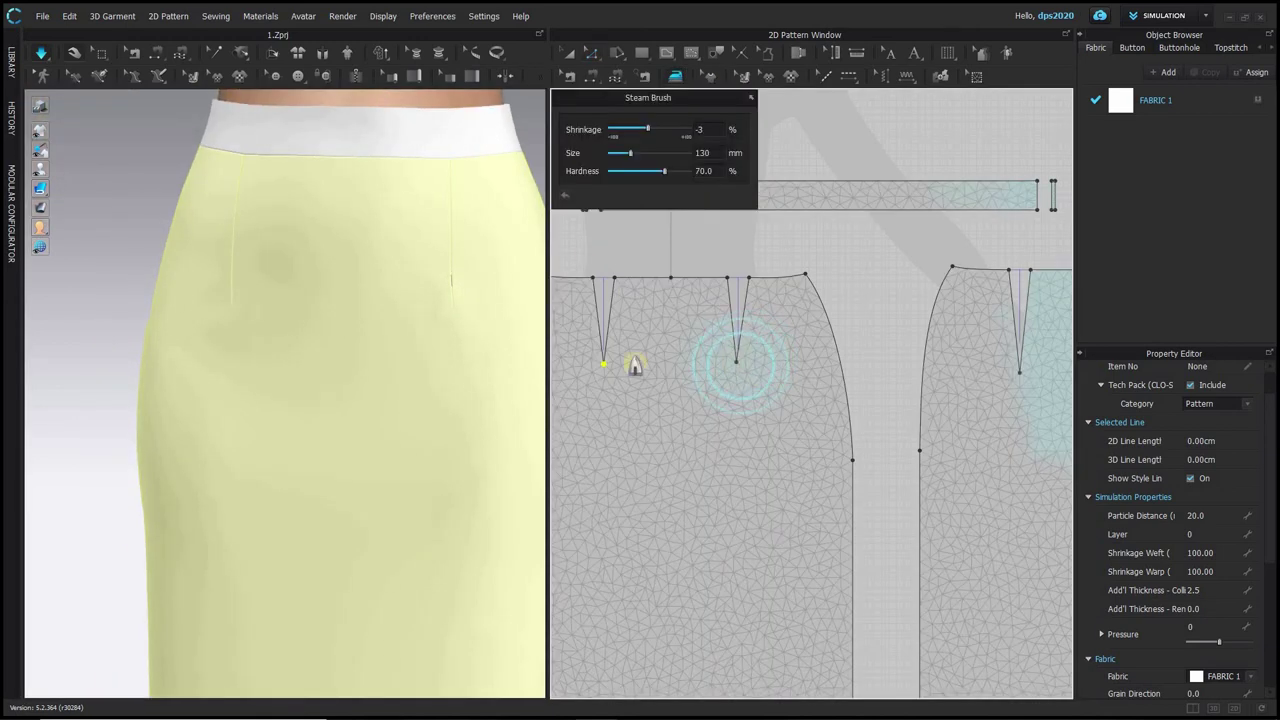
{"action": "left_click", "coordinate": [618, 362]}
{"action": "left_click", "coordinate": [96, 174]}
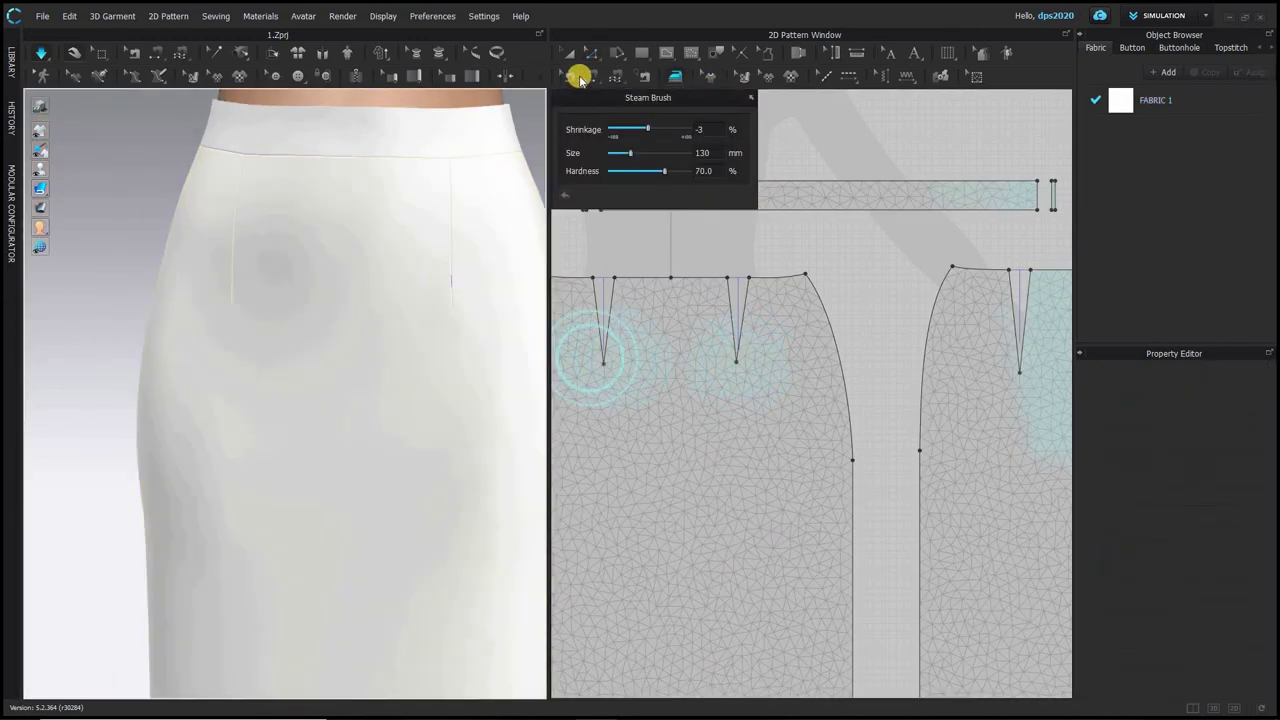
{"action": "left_click", "coordinate": [569, 55]}
- Examine the draped skirt's overall fit from the front and side
{"action": "mouse_move", "coordinate": [189, 366]}
{"action": "right_mouse_down"}
{"action": "mouse_move", "coordinate": [60, 371]}
{"action": "mouse_move", "coordinate": [318, 372]}
{"action": "right_mouse_up"}
{"action": "key", "text": "2"}
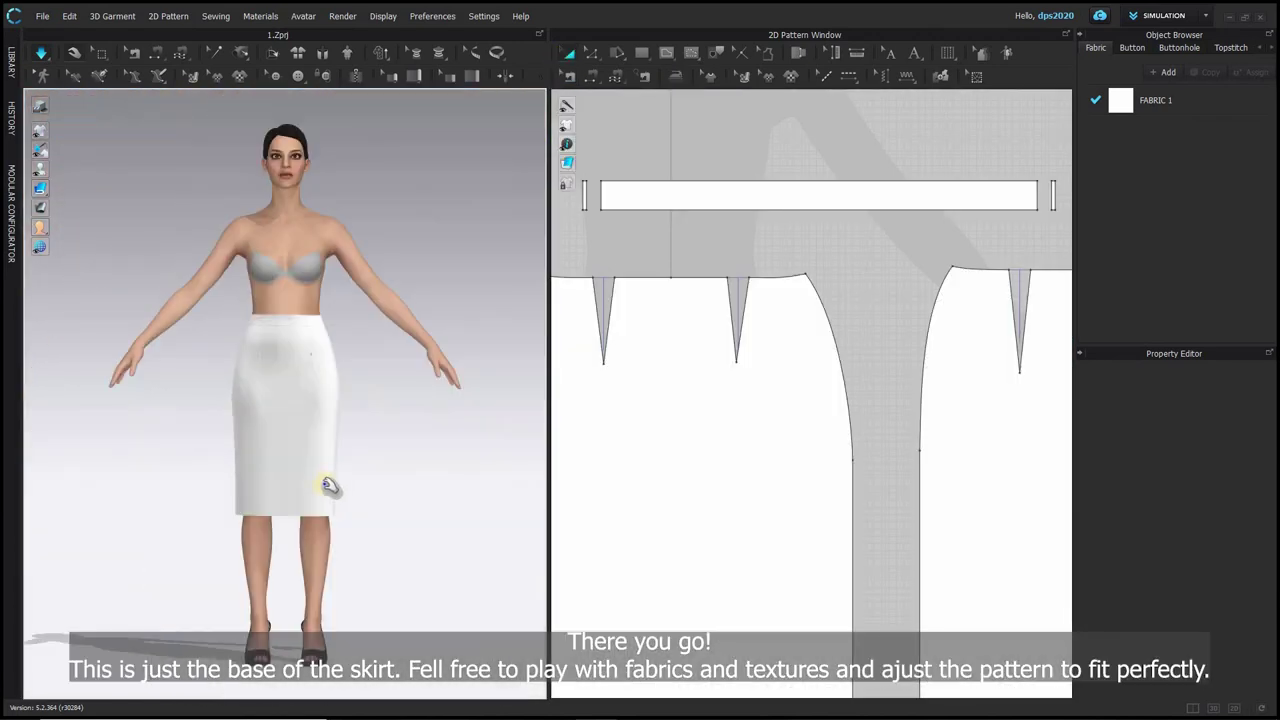
{"action": "right_click_drag", "start_coordinate": [168, 487], "coordinate": [0, 476]}
{"action": "right_click_drag", "start_coordinate": [169, 495], "coordinate": [320, 507]}
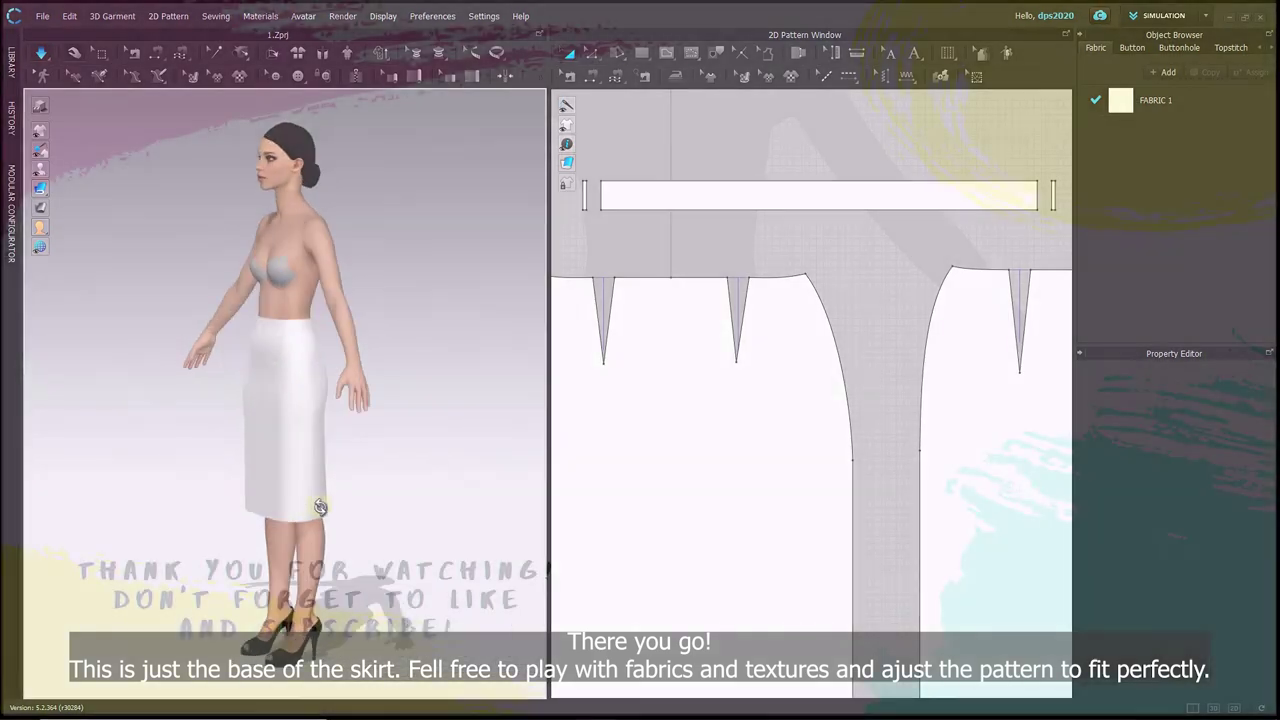